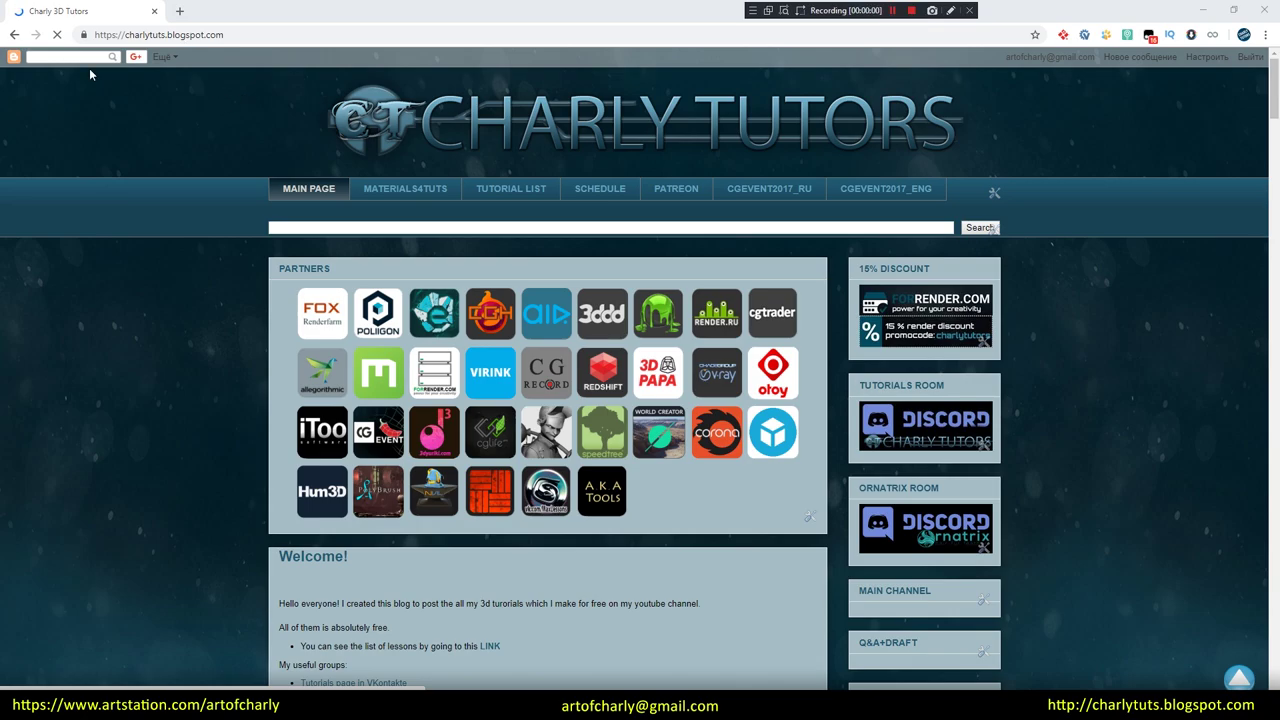
Step: Open the Charly Tutors MATERIALS4TUTS page and scroll to the Zbrush course materials
{"action": "left_click", "coordinate": [238, 34]}
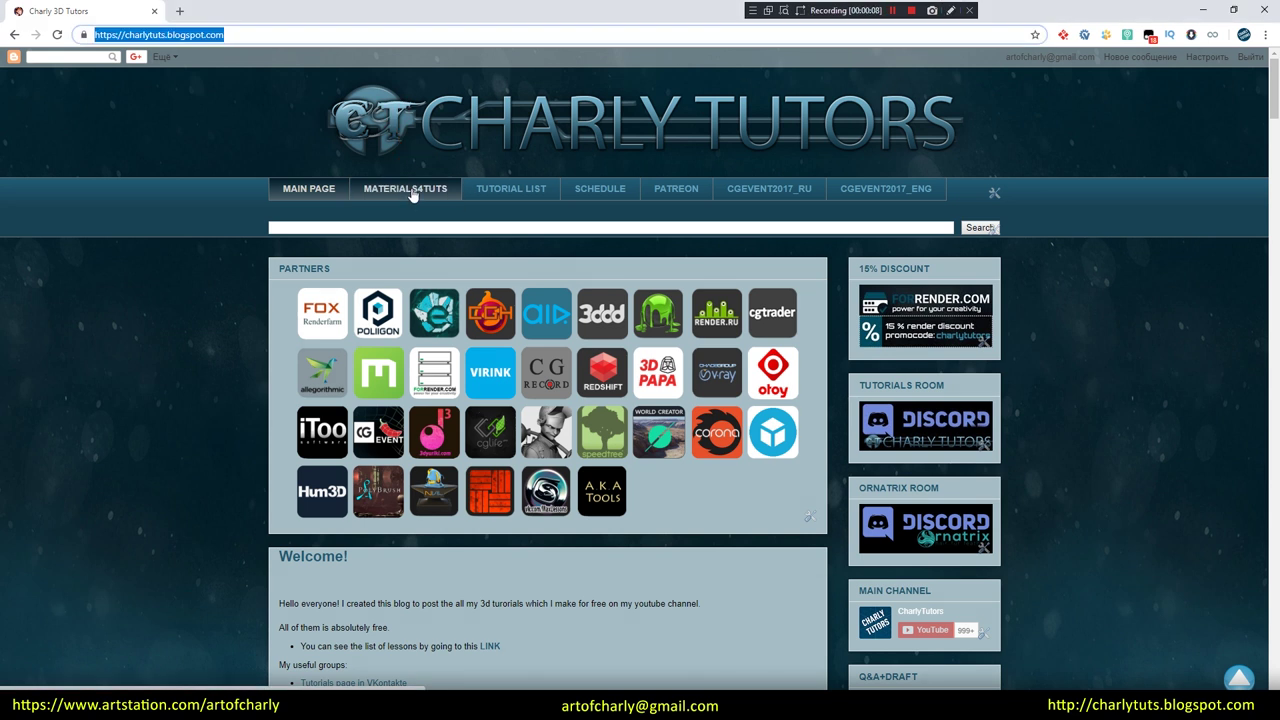
{"action": "left_click", "coordinate": [411, 194]}
{"action": "scroll", "coordinate": [490, 350], "scroll_direction": "down", "scroll_amount": 4}
{"action": "scroll", "coordinate": [490, 350], "scroll_direction": "down", "scroll_amount": 3}
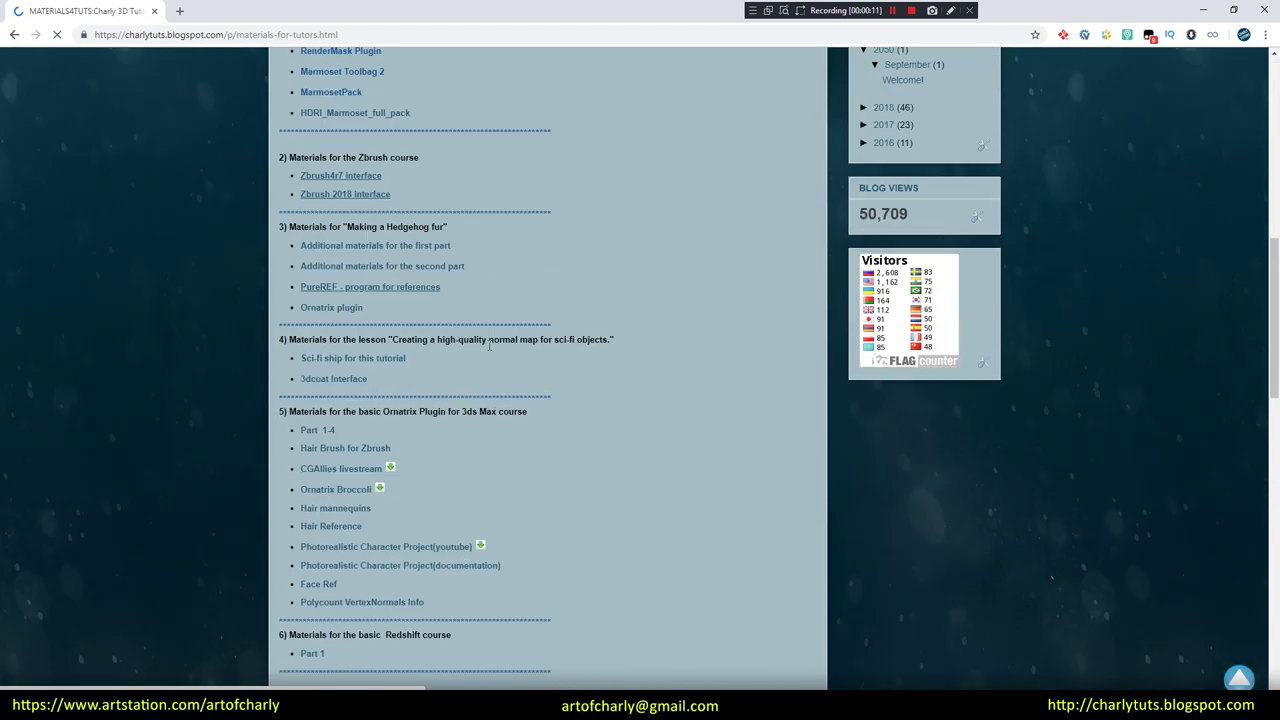
{"action": "scroll", "coordinate": [205, 307], "scroll_direction": "up", "scroll_amount": 1}
{"action": "left_click_drag", "start_coordinate": [256, 242], "coordinate": [352, 188]}
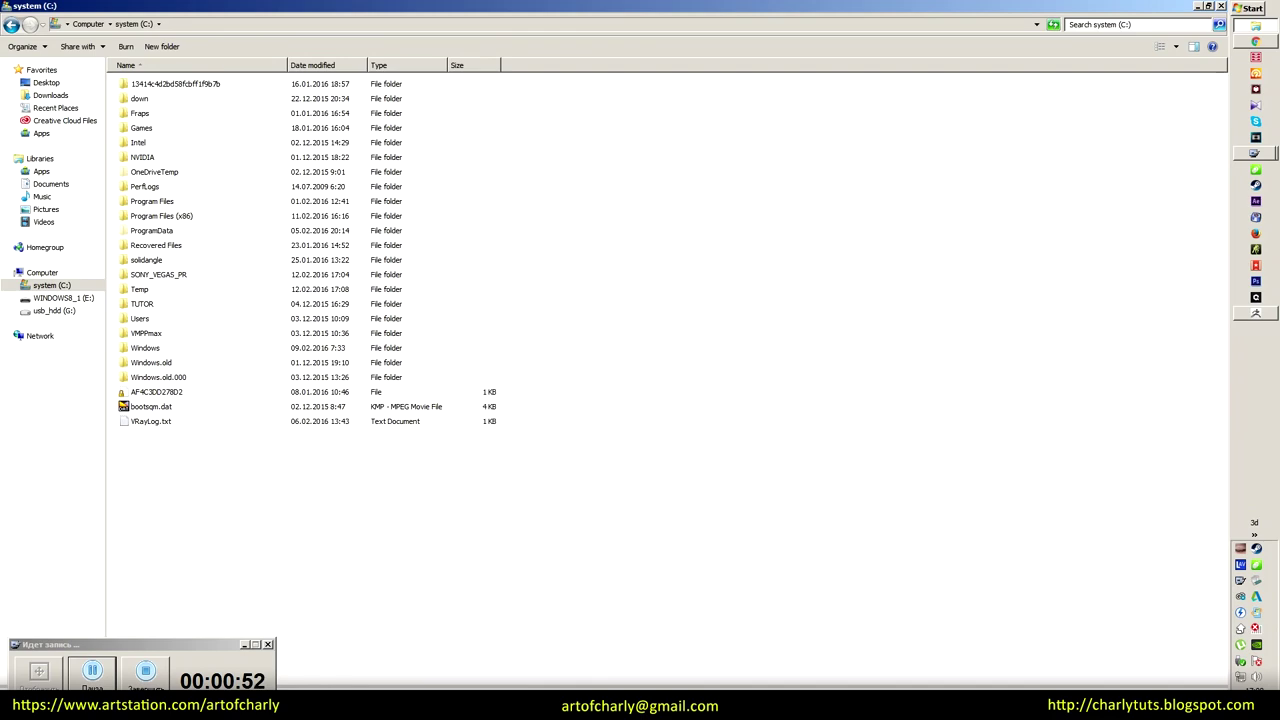
Step: Browse Program Files (x86) > Pixologic > ZBrush 4R7 into the ZStartup folder
{"action": "double_click", "coordinate": [161, 216]}
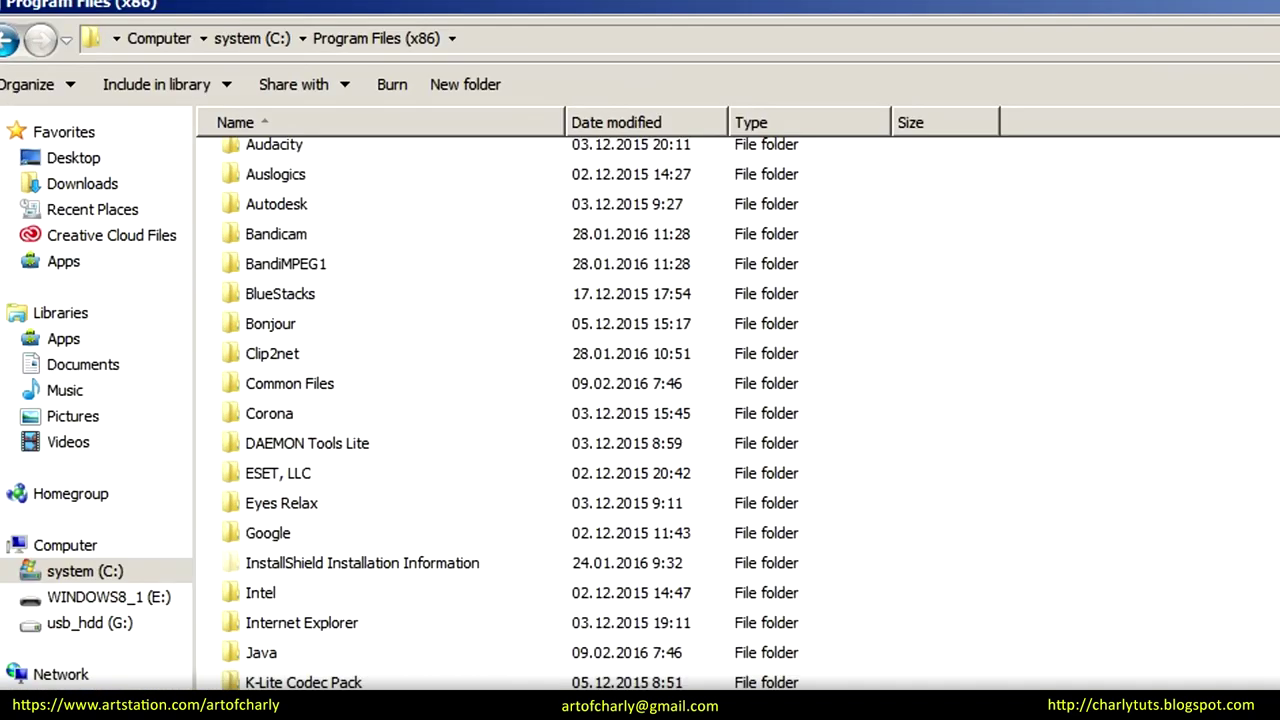
{"action": "scroll", "coordinate": [480, 615], "scroll_direction": "down", "scroll_amount": 4}
{"action": "scroll", "coordinate": [480, 615], "scroll_direction": "down", "scroll_amount": 3}
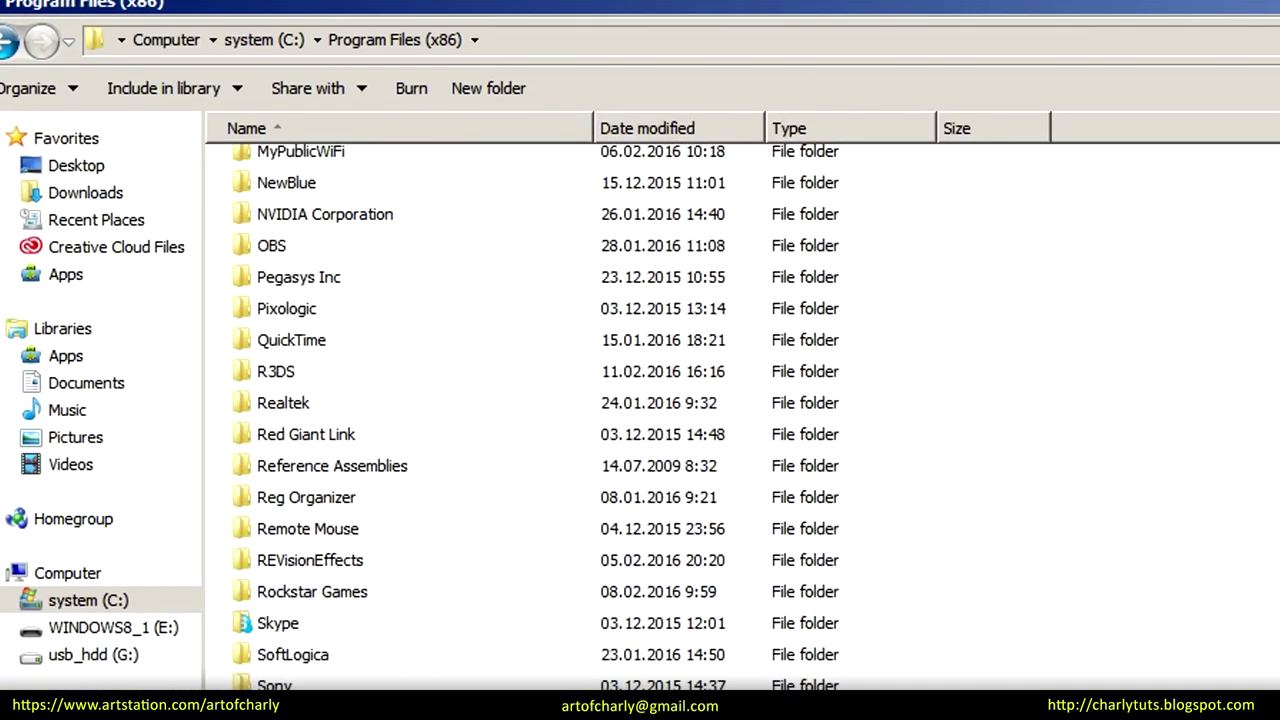
{"action": "scroll", "coordinate": [385, 648], "scroll_direction": "up", "scroll_amount": 4}
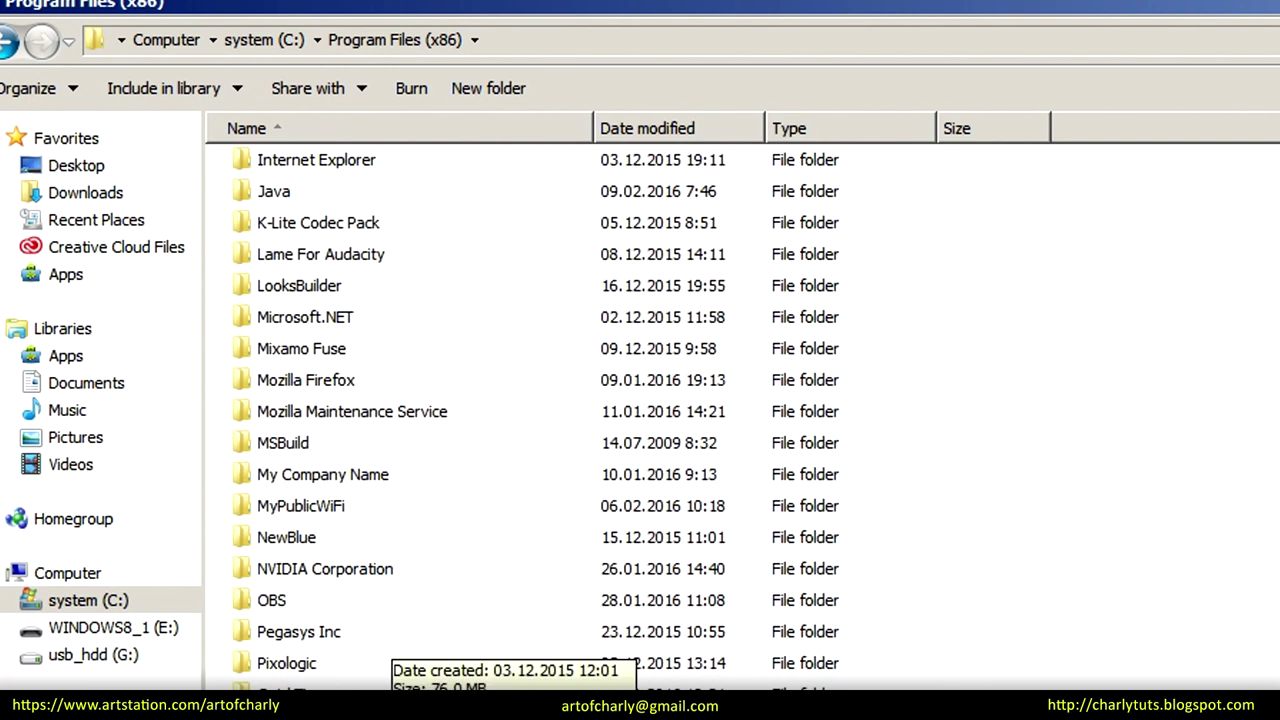
{"action": "double_click", "coordinate": [286, 663]}
{"action": "double_click", "coordinate": [280, 166]}
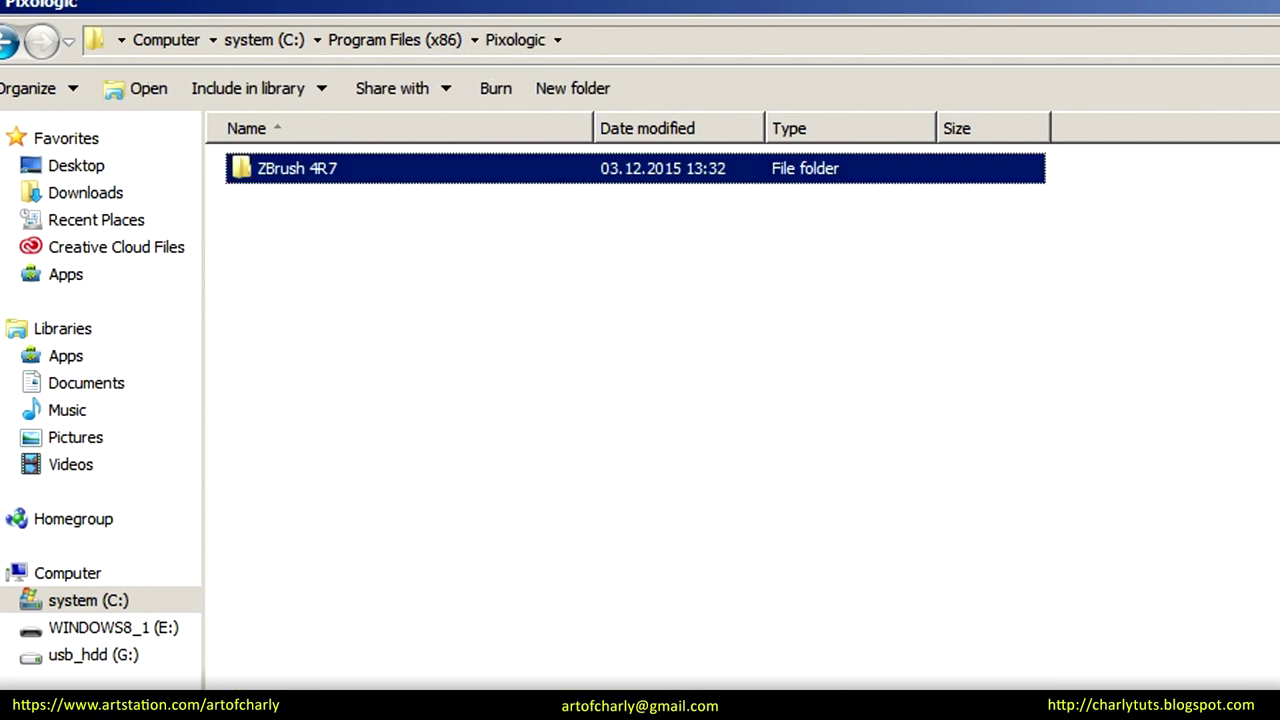
{"action": "double_click", "coordinate": [290, 700]}
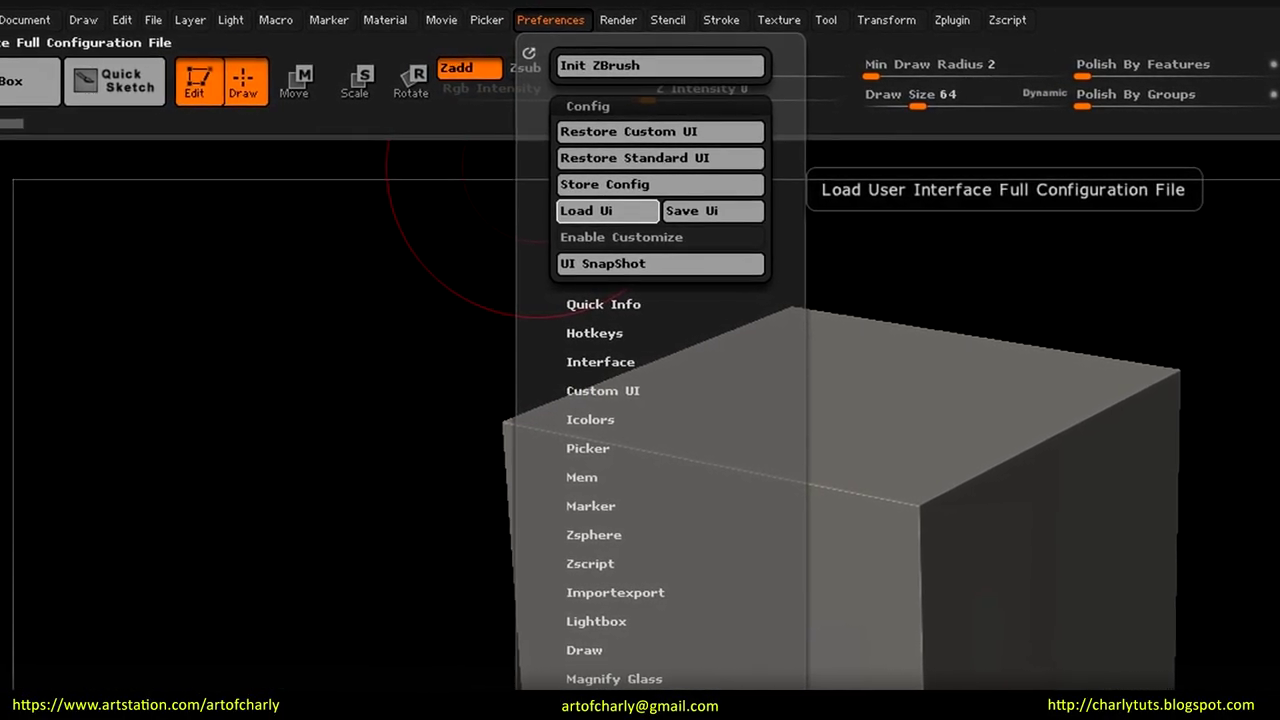
Step: Load the UI config file from ZBrush 4R7\ZStartup with Preferences > Config > Load Ui
{"action": "left_click", "coordinate": [590, 210]}
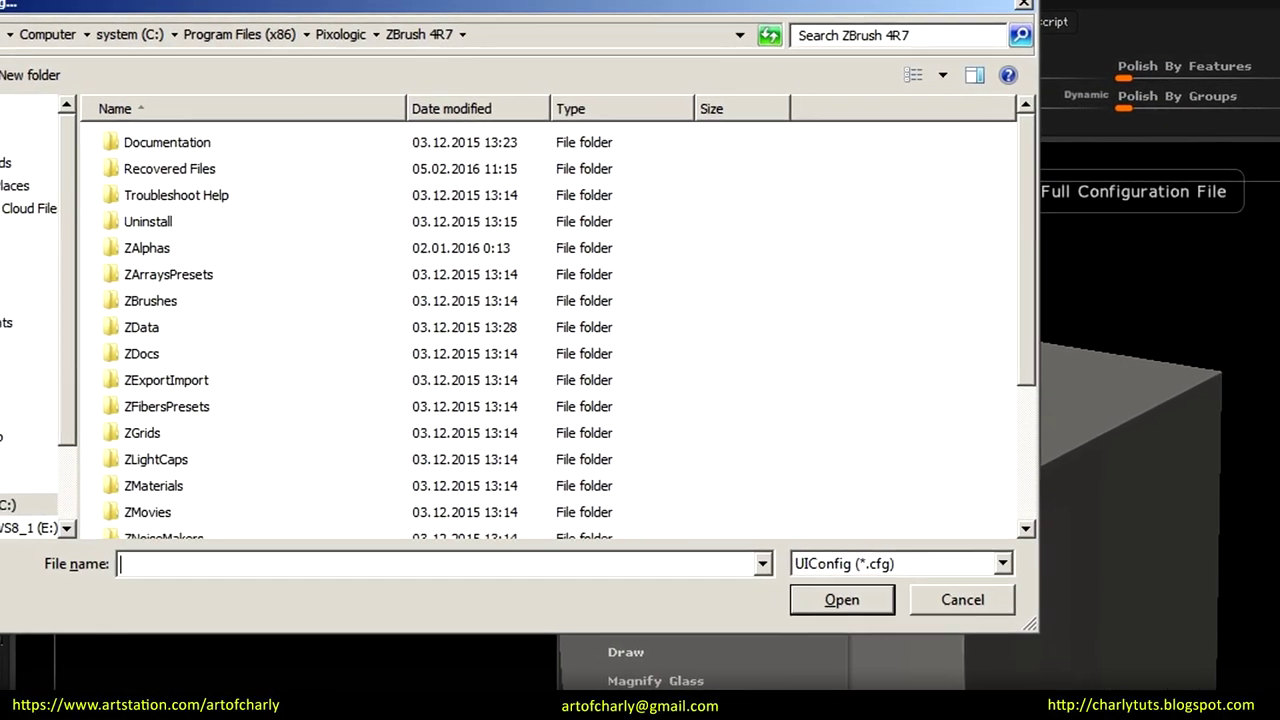
{"action": "double_click", "coordinate": [163, 446]}
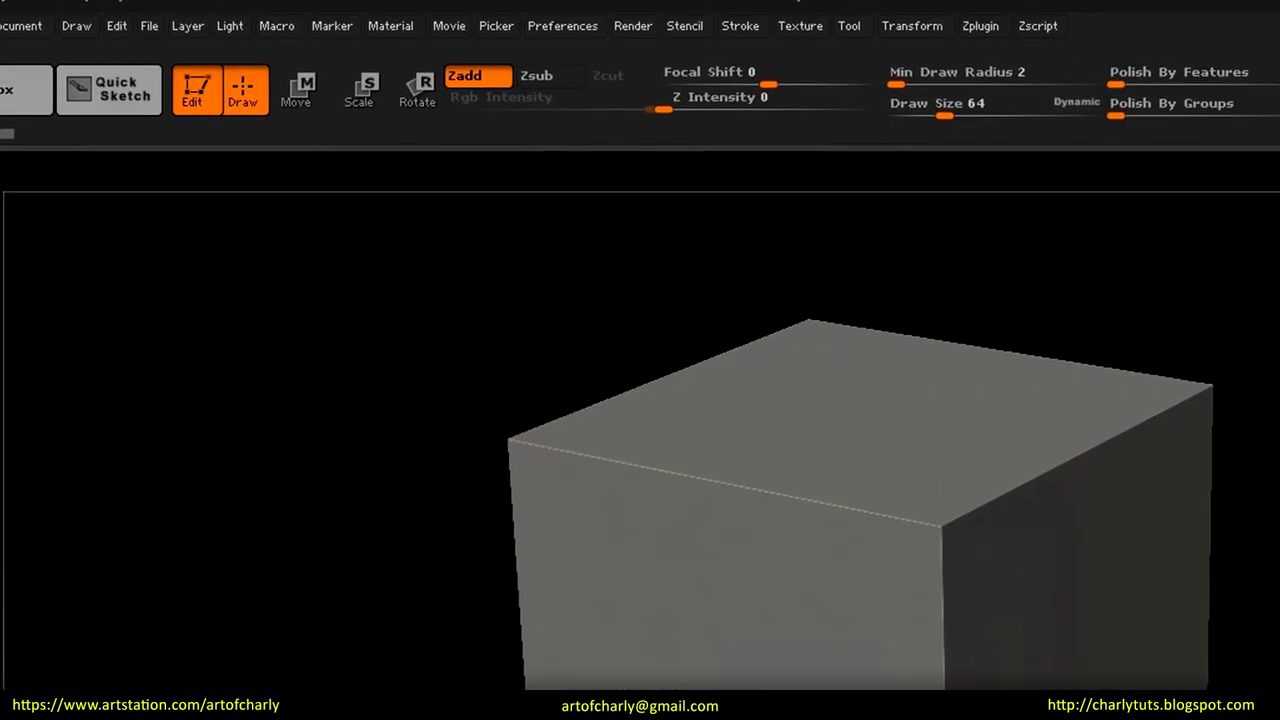
{"action": "left_click", "coordinate": [547, 29]}
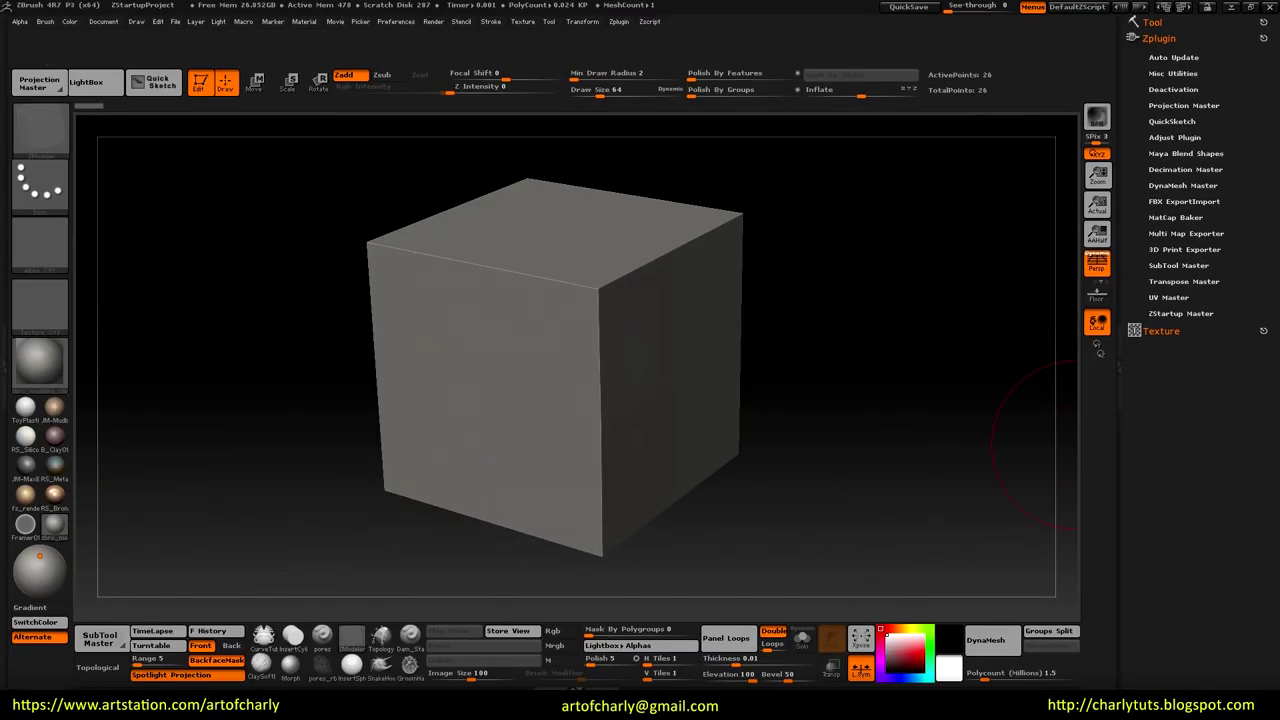
Step: Test moving the Pores brush off the shelf and preview the ZModeler actions on the cube
{"action": "mouse_move", "coordinate": [322, 635]}
{"action": "left_mouse_down"}
{"action": "mouse_move", "coordinate": [281, 408]}
{"action": "mouse_move", "coordinate": [203, 371]}
{"action": "mouse_move", "coordinate": [322, 635]}
{"action": "left_mouse_up"}
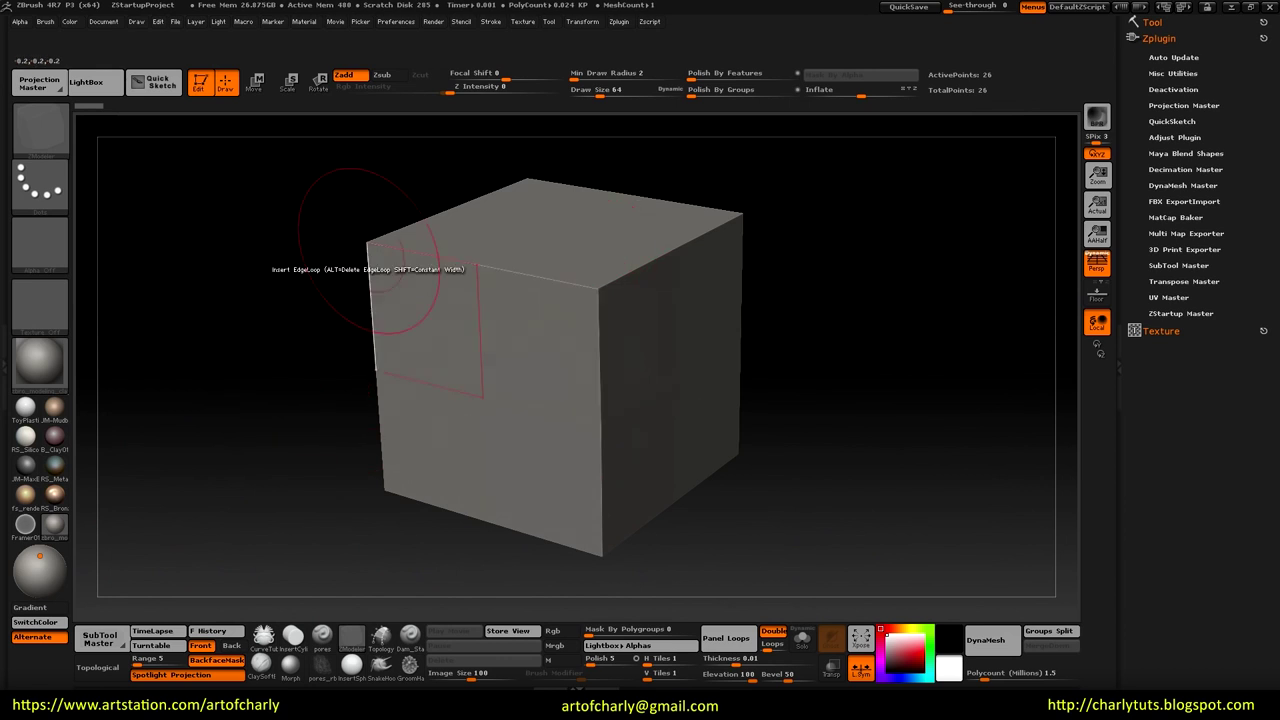
{"action": "key", "text": "space"}
{"action": "left_click", "coordinate": [396, 21]}
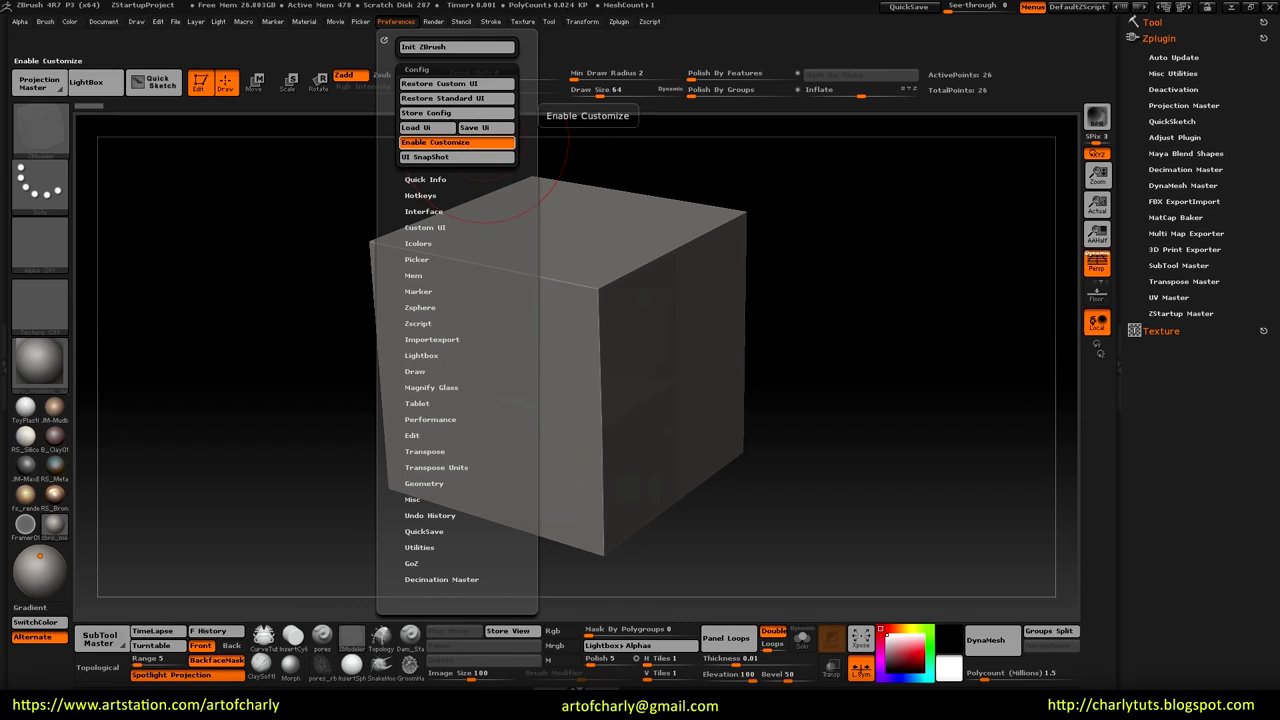
Step: Disable Enable Customize, then draw a PolyMesh3D star on the canvas in Edit mode
{"action": "left_click", "coordinate": [485, 142]}
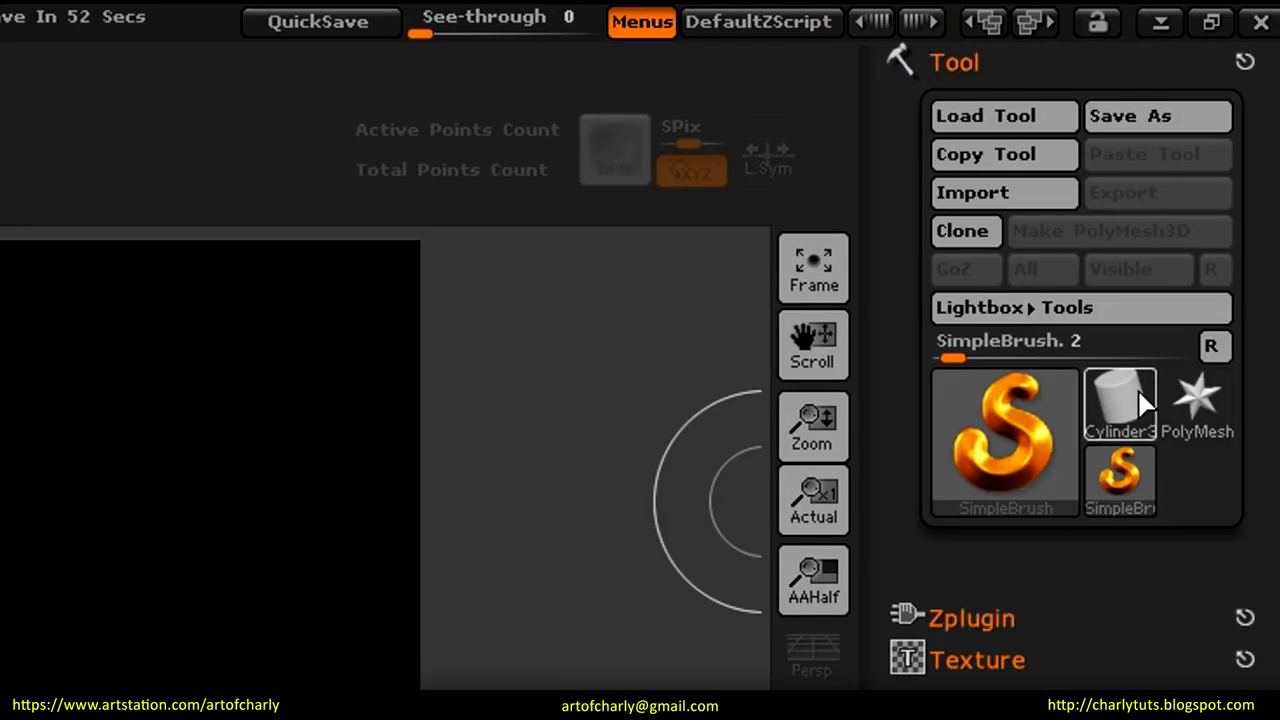
{"action": "left_click", "coordinate": [1205, 405]}
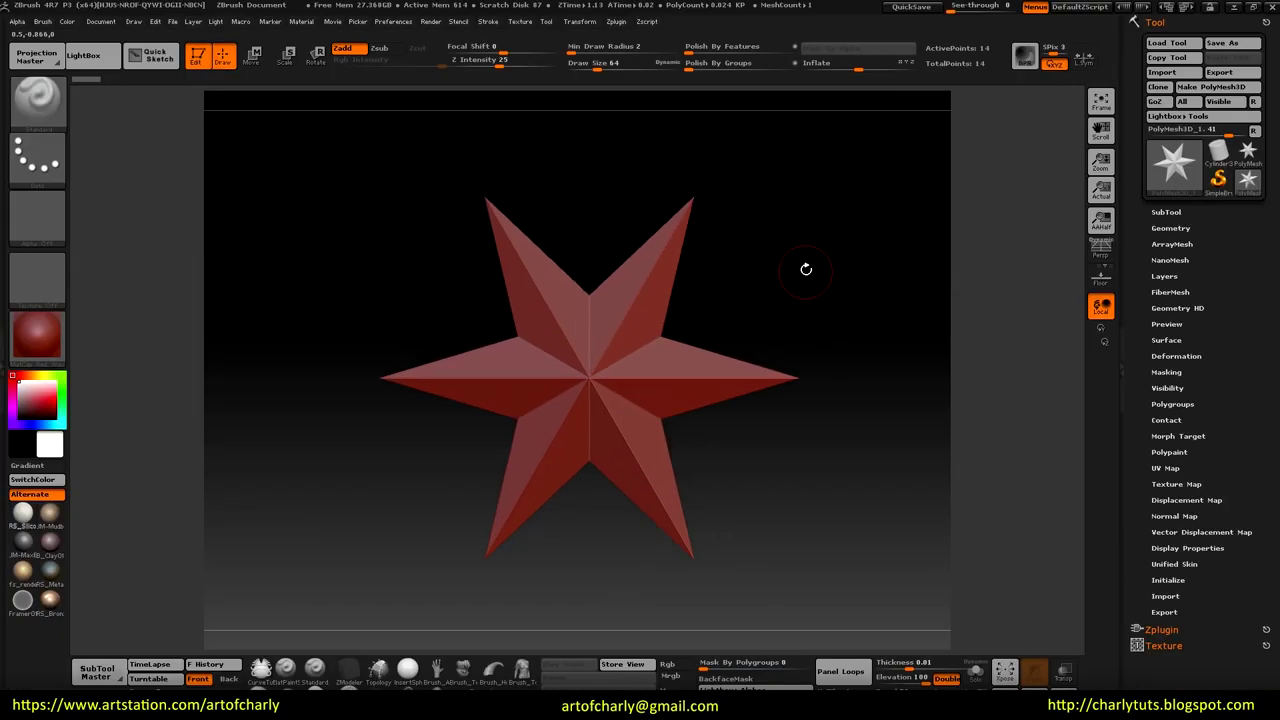
{"action": "left_click_drag", "start_coordinate": [806, 269], "coordinate": [818, 273]}
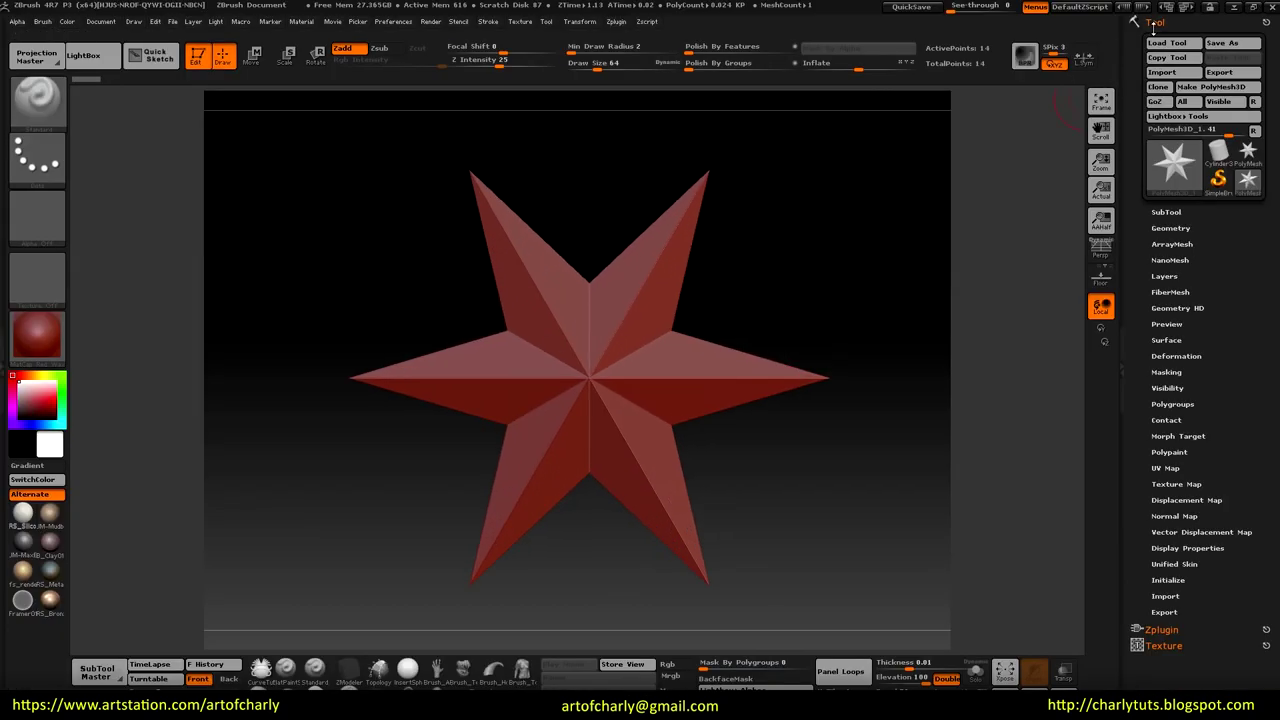
Step: Replace the star with a 26-point QCube from Tool > Initialize
{"action": "scroll", "coordinate": [1162, 535], "scroll_direction": "down", "scroll_amount": 1}
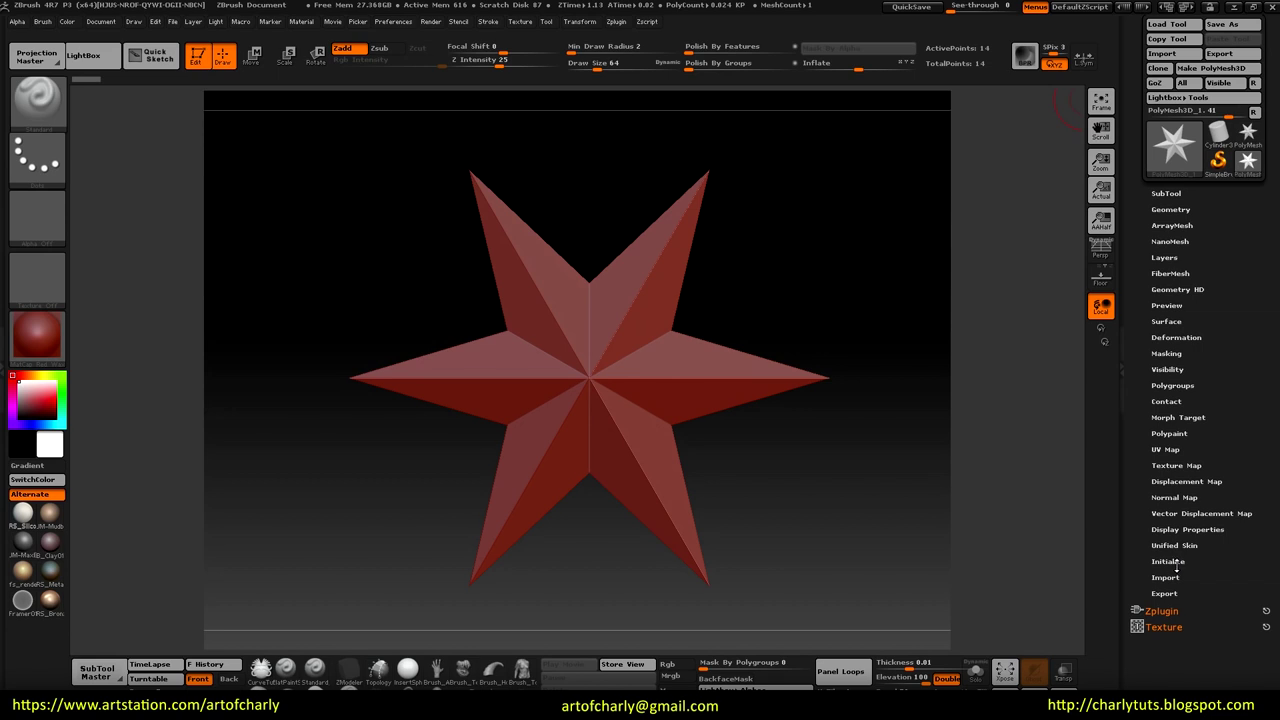
{"action": "left_click", "coordinate": [1170, 562]}
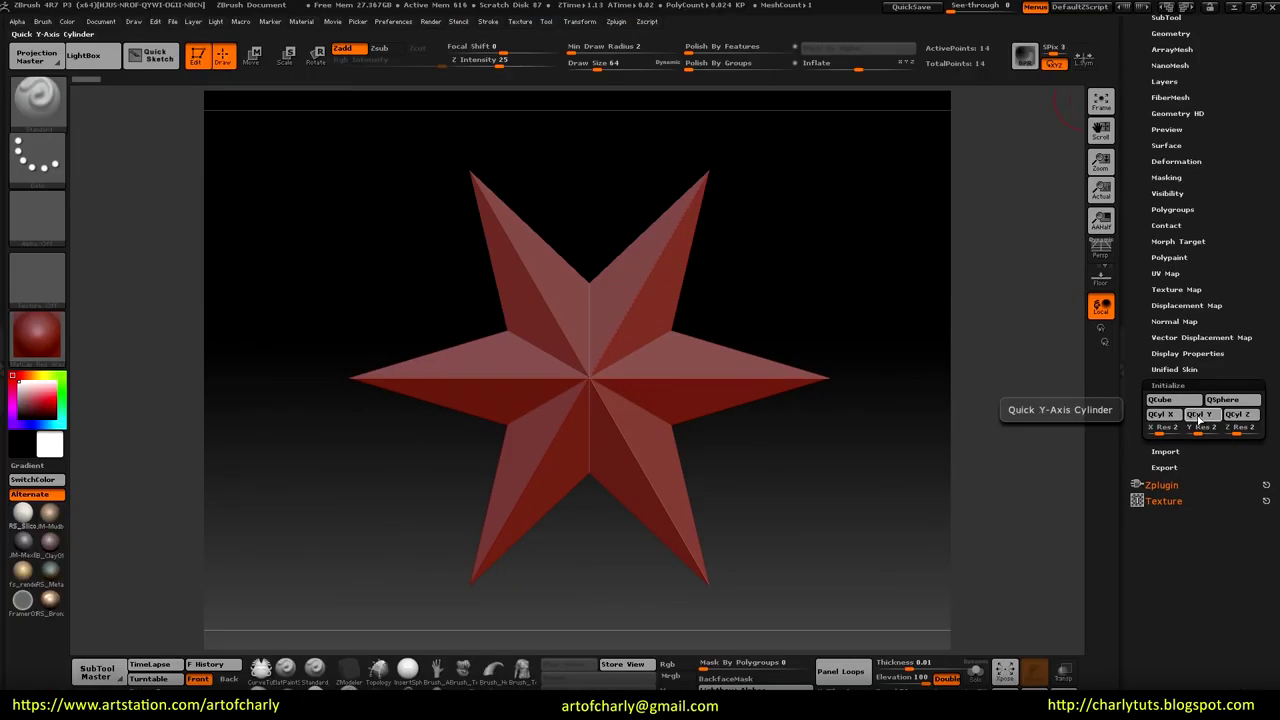
{"action": "left_click", "coordinate": [1160, 399]}
Step: Show polyframe edges and polygroup colours on the cube with a flat white material
{"action": "left_click_drag", "start_coordinate": [794, 450], "coordinate": [849, 463]}
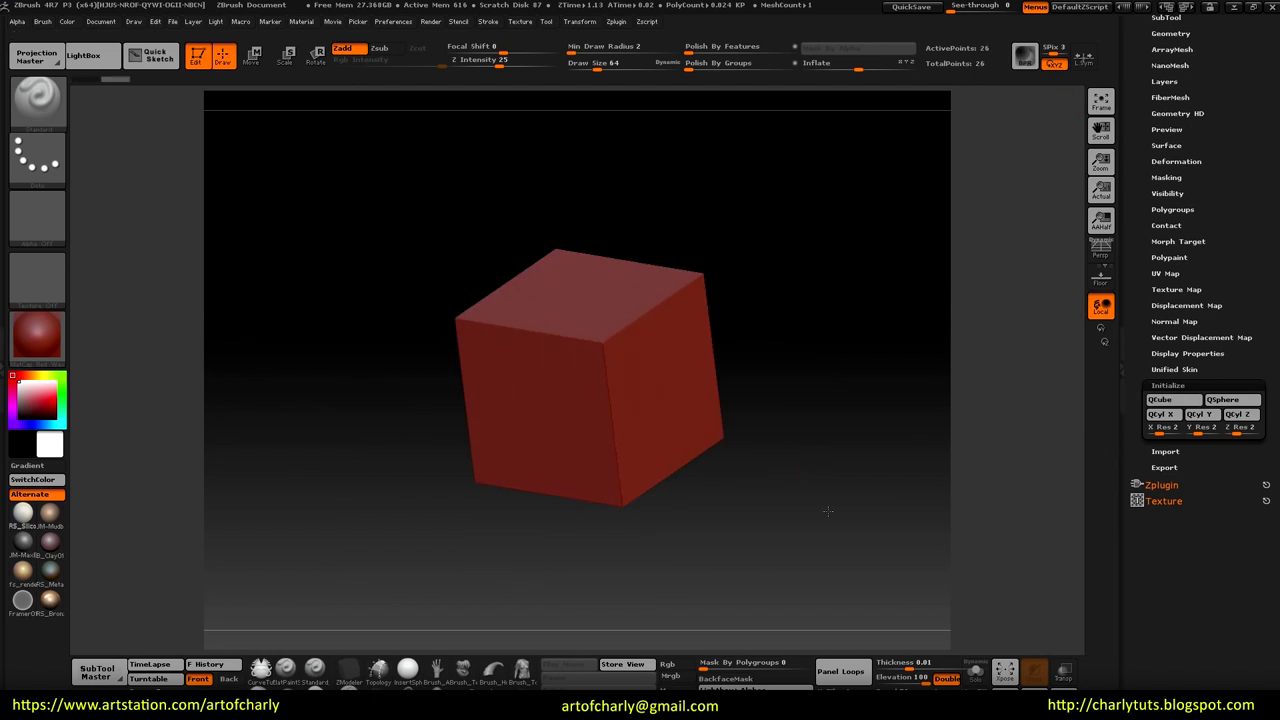
{"action": "key", "text": "shift+f"}
{"action": "left_click", "coordinate": [22, 512]}
Step: Try the QSphere and the QCyl X, Y and Z initialize shapes
{"action": "left_click", "coordinate": [1235, 399]}
{"action": "left_click_drag", "start_coordinate": [743, 475], "coordinate": [729, 461]}
{"action": "left_click", "coordinate": [1160, 414]}
{"action": "left_click", "coordinate": [1199, 414]}
{"action": "left_click", "coordinate": [1237, 414]}
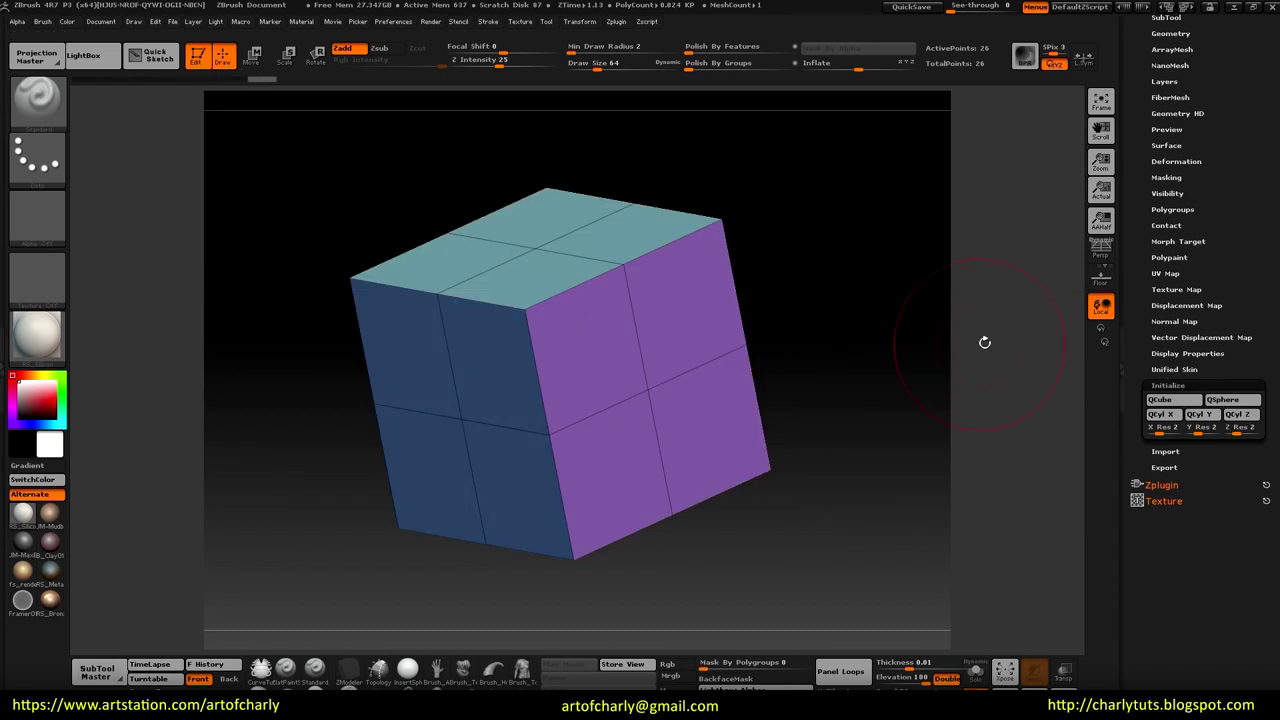
Step: Turn on perspective and rotate the cube to a frontal view
{"action": "left_click", "coordinate": [1100, 250]}
{"action": "left_click_drag", "start_coordinate": [847, 339], "coordinate": [806, 350]}
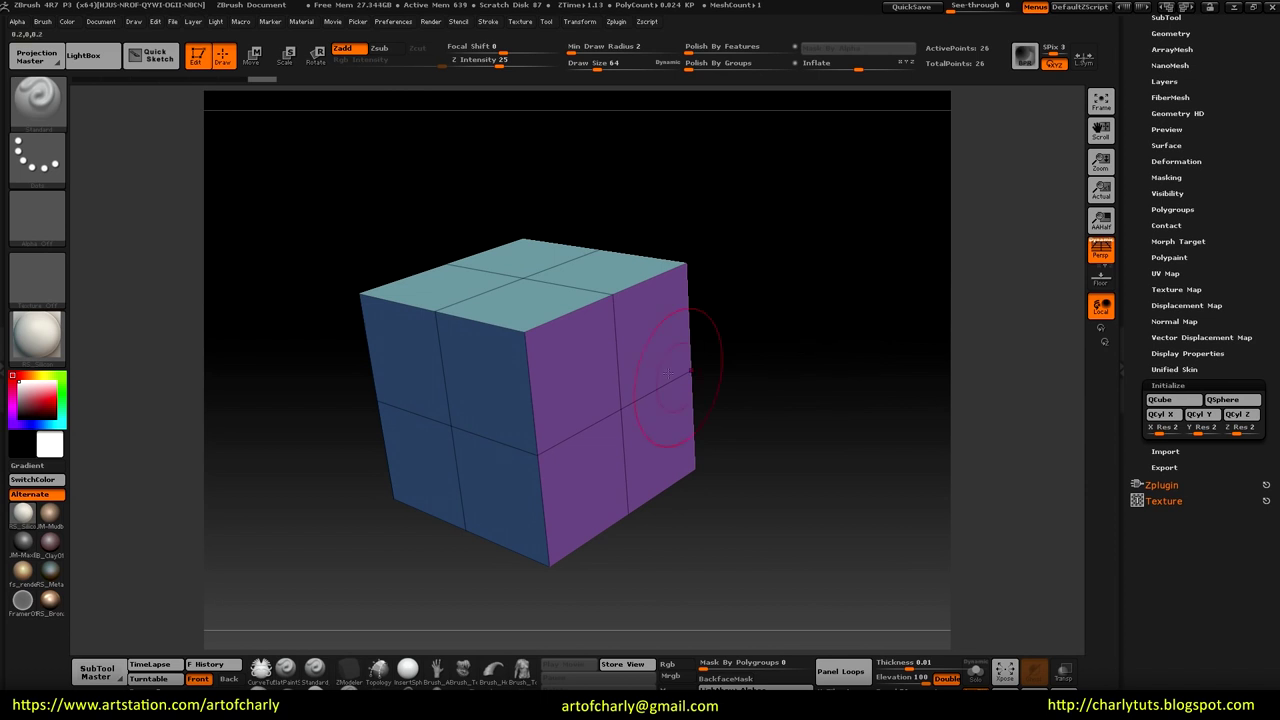
{"action": "left_click_drag", "start_coordinate": [812, 391], "coordinate": [740, 384]}
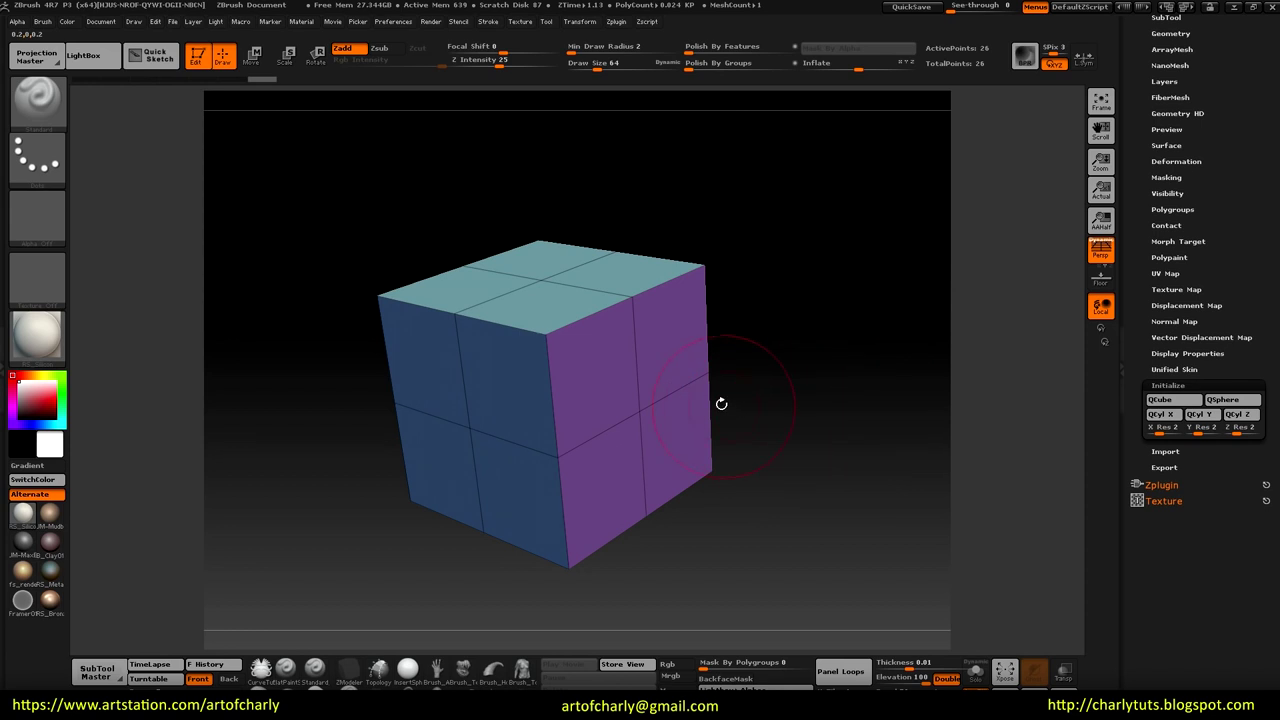
Step: Select ZModeler via B, Z, M and confirm it as the current brush
{"action": "key", "text": "b"}
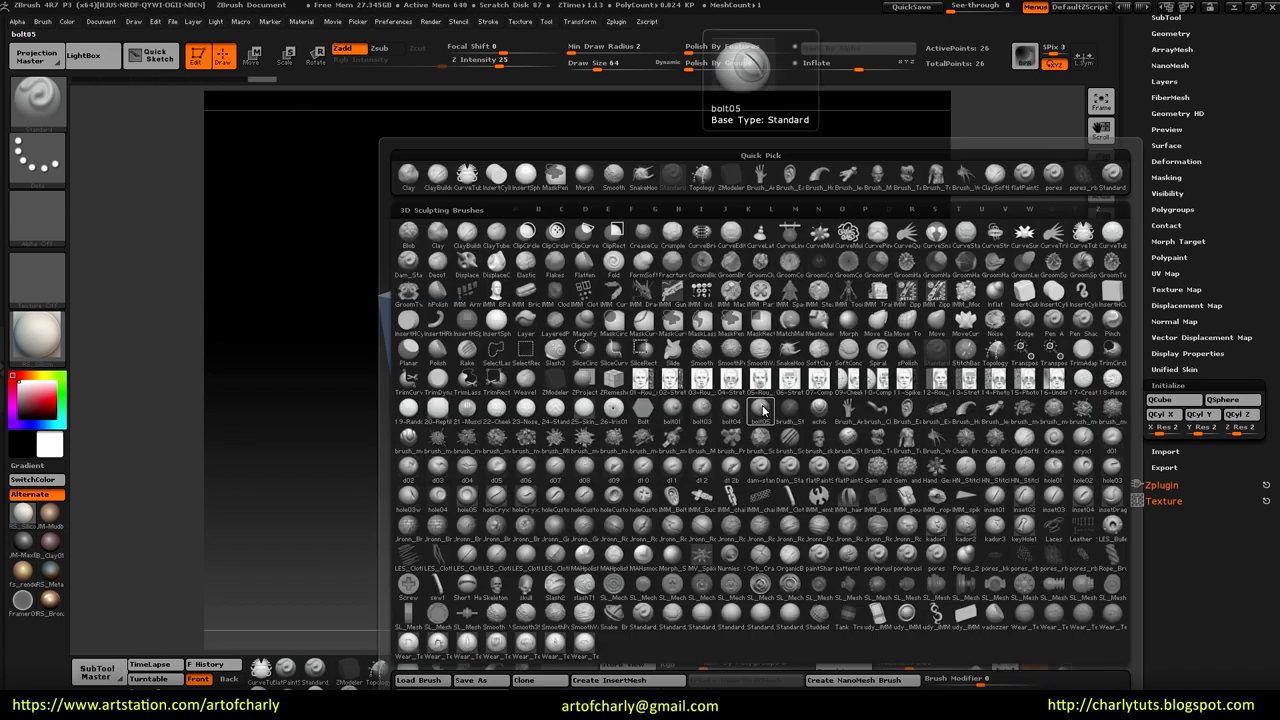
{"action": "key", "text": "z"}
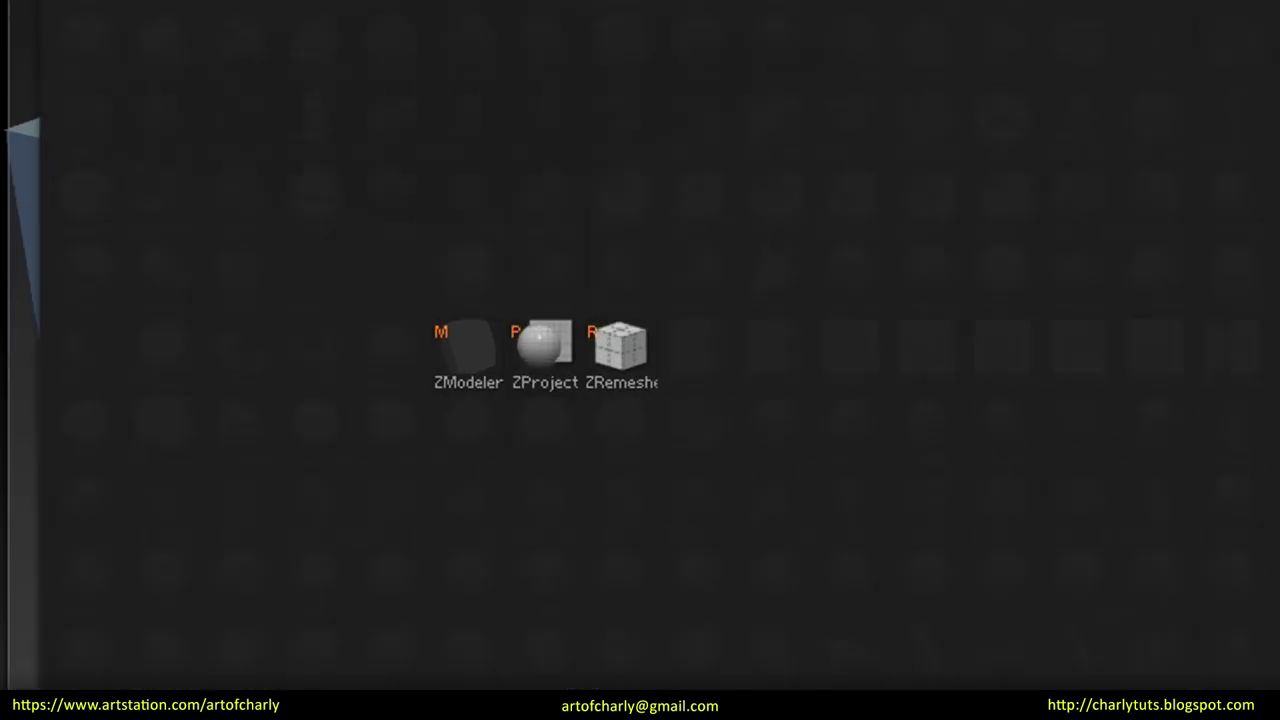
{"action": "key", "text": "m"}
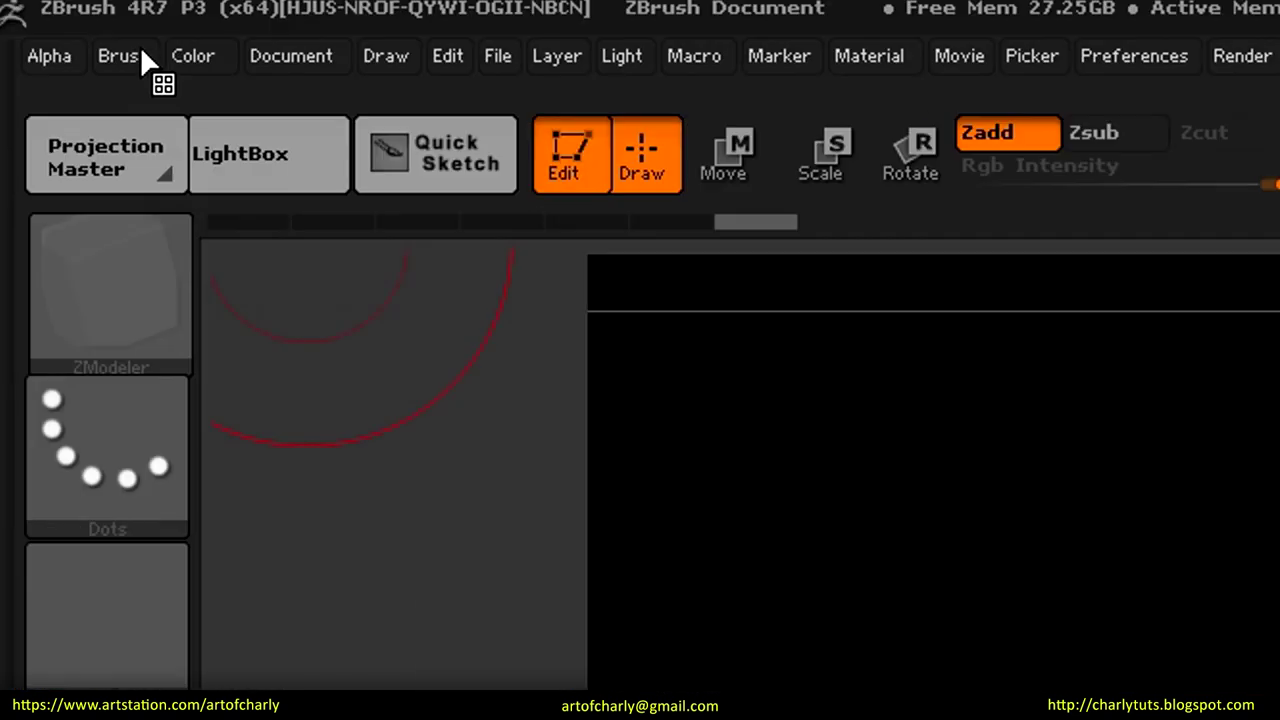
{"action": "left_click", "coordinate": [47, 21]}
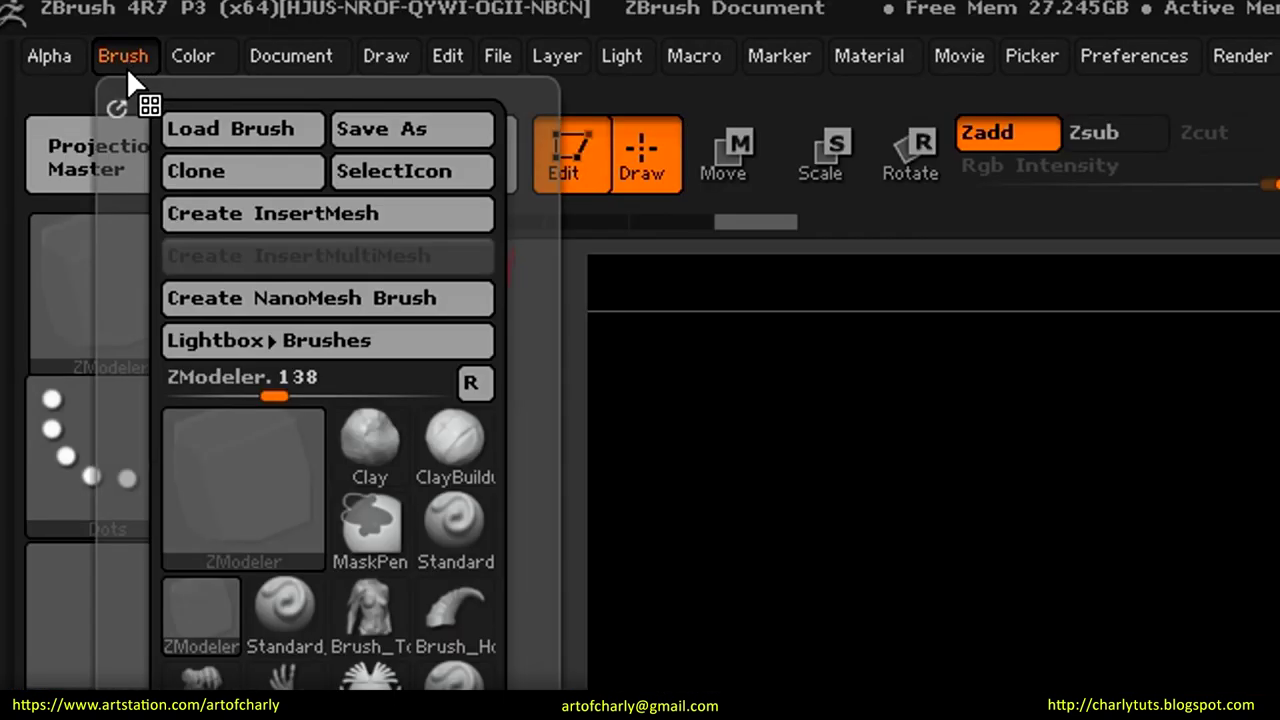
{"action": "left_click", "coordinate": [267, 490]}
{"action": "key", "text": "z"}
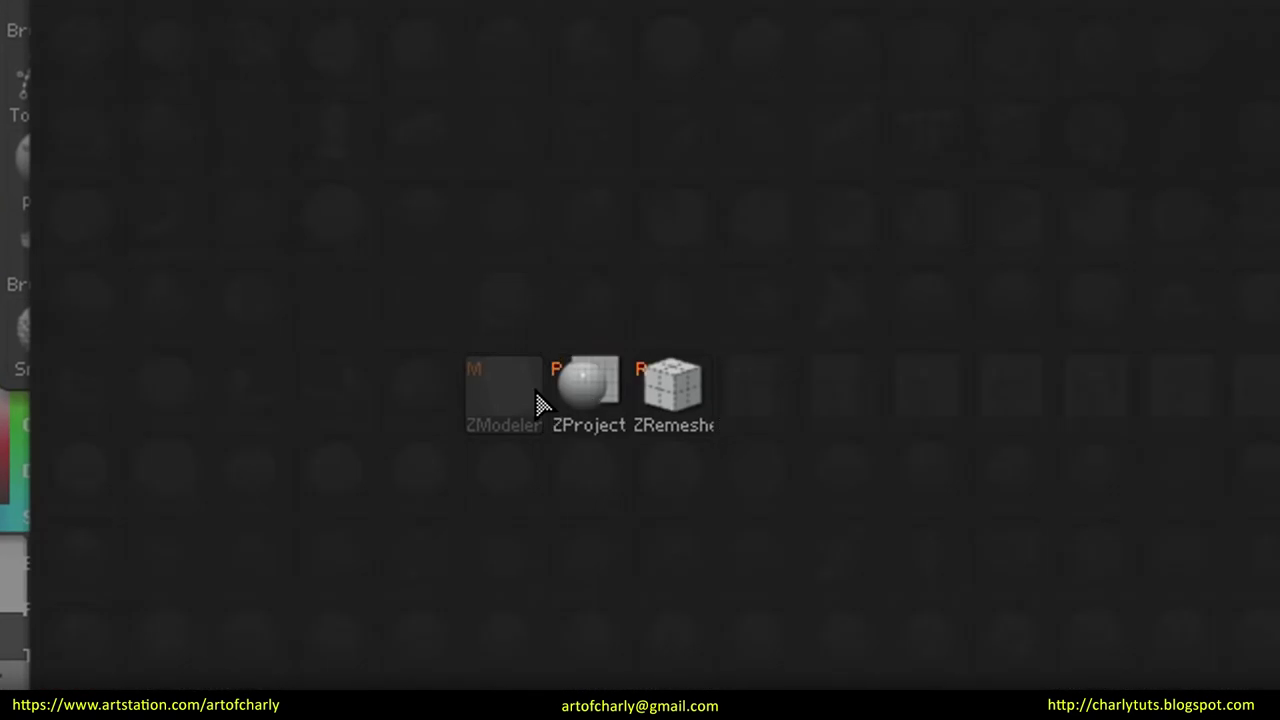
{"action": "left_click", "coordinate": [583, 386]}
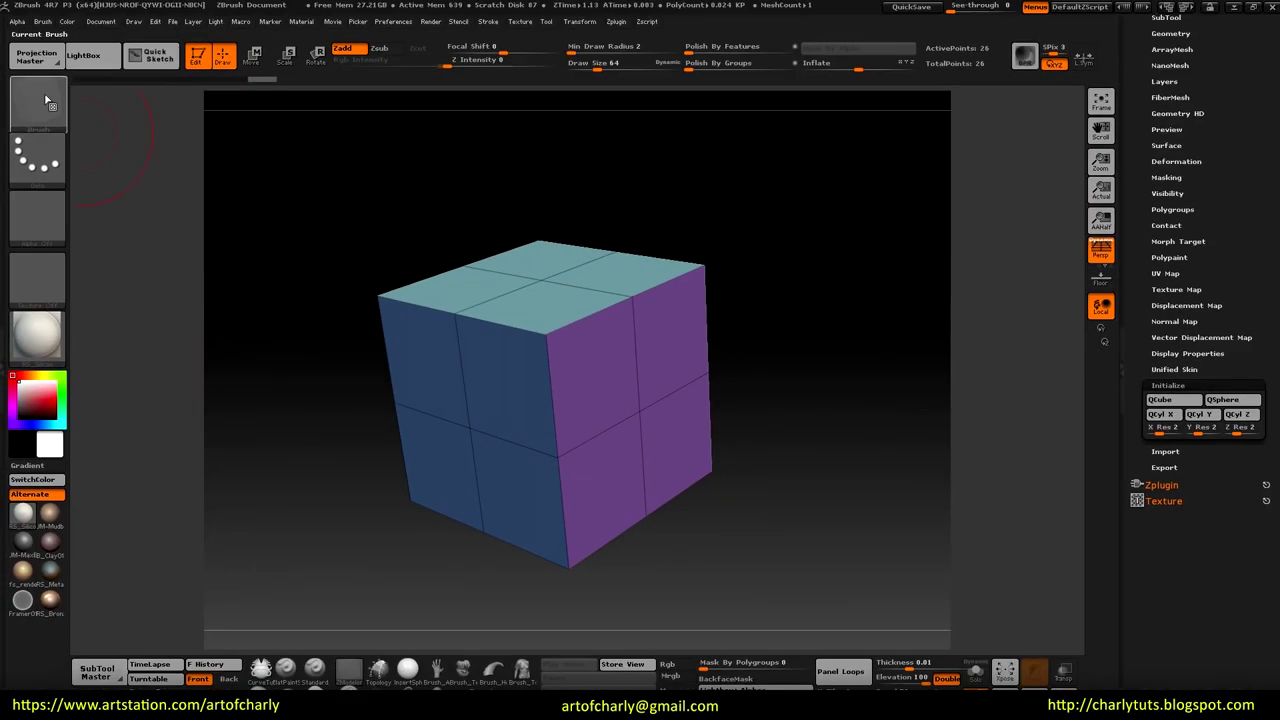
{"action": "left_click", "coordinate": [42, 117]}
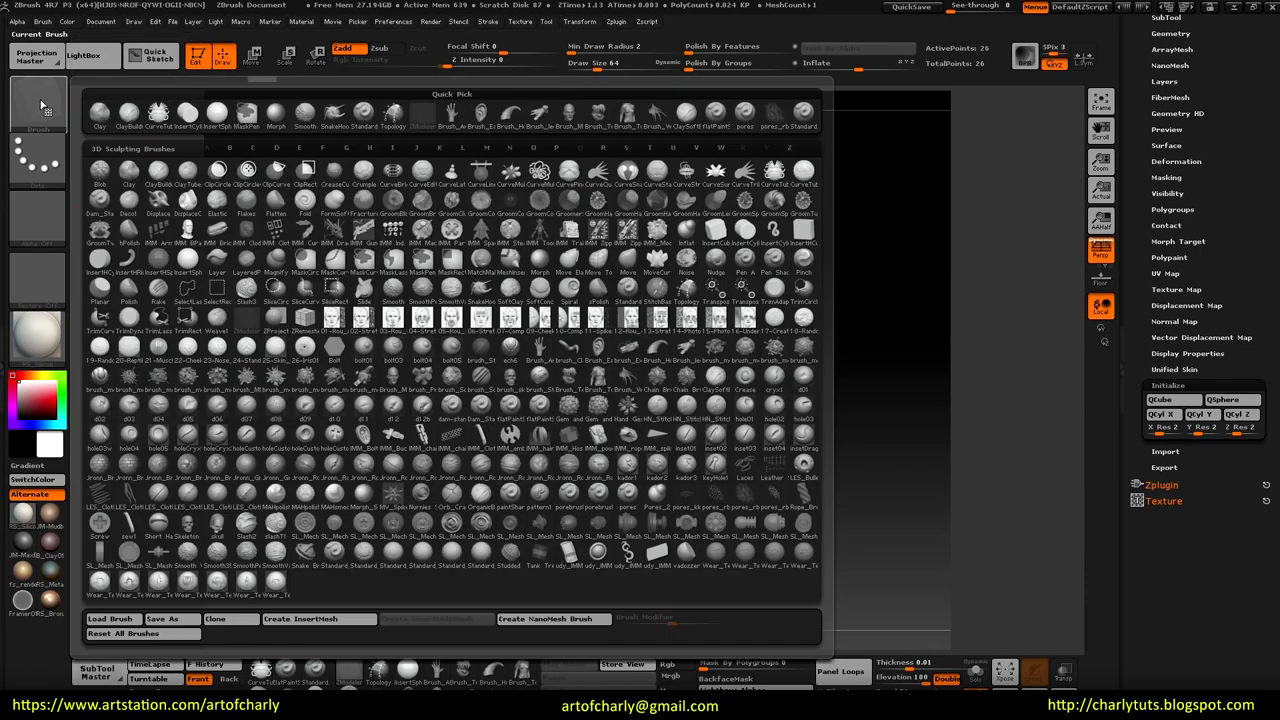
{"action": "left_click", "coordinate": [247, 328]}
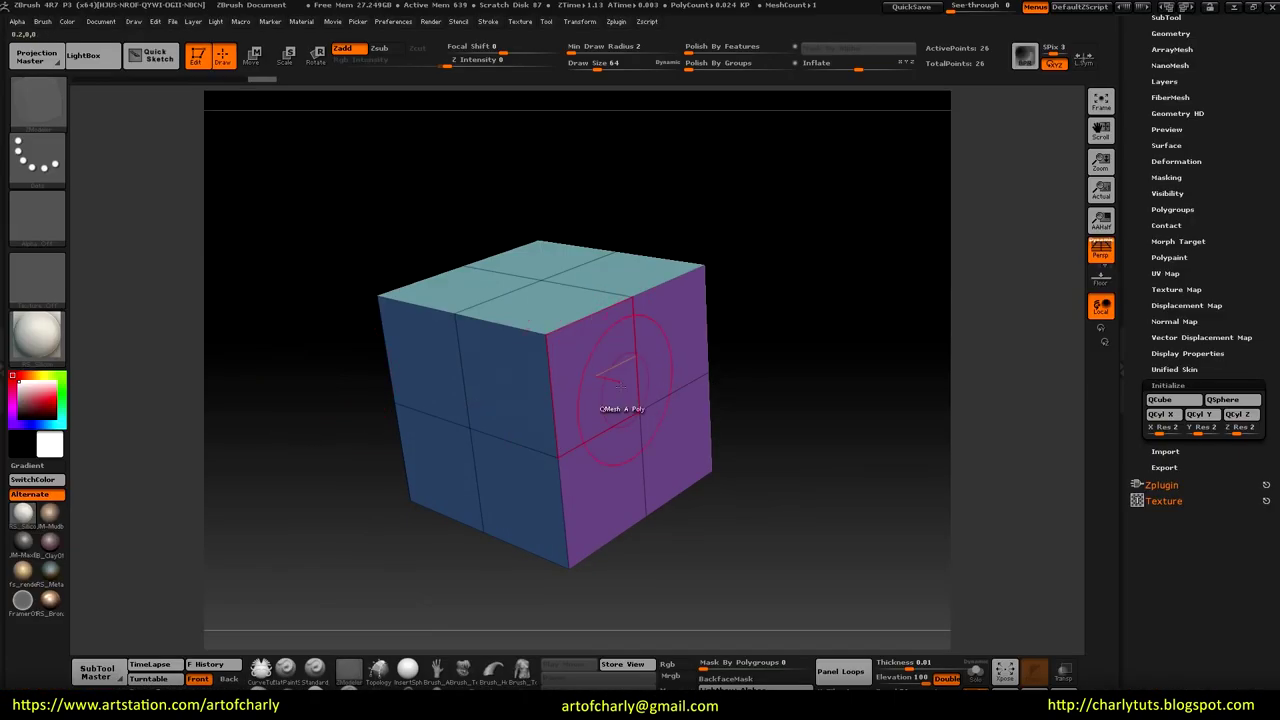
{"action": "mouse_move", "coordinate": [782, 443]}
{"action": "left_mouse_down"}
{"action": "mouse_move", "coordinate": [814, 391]}
{"action": "mouse_move", "coordinate": [818, 406]}
{"action": "left_mouse_up"}
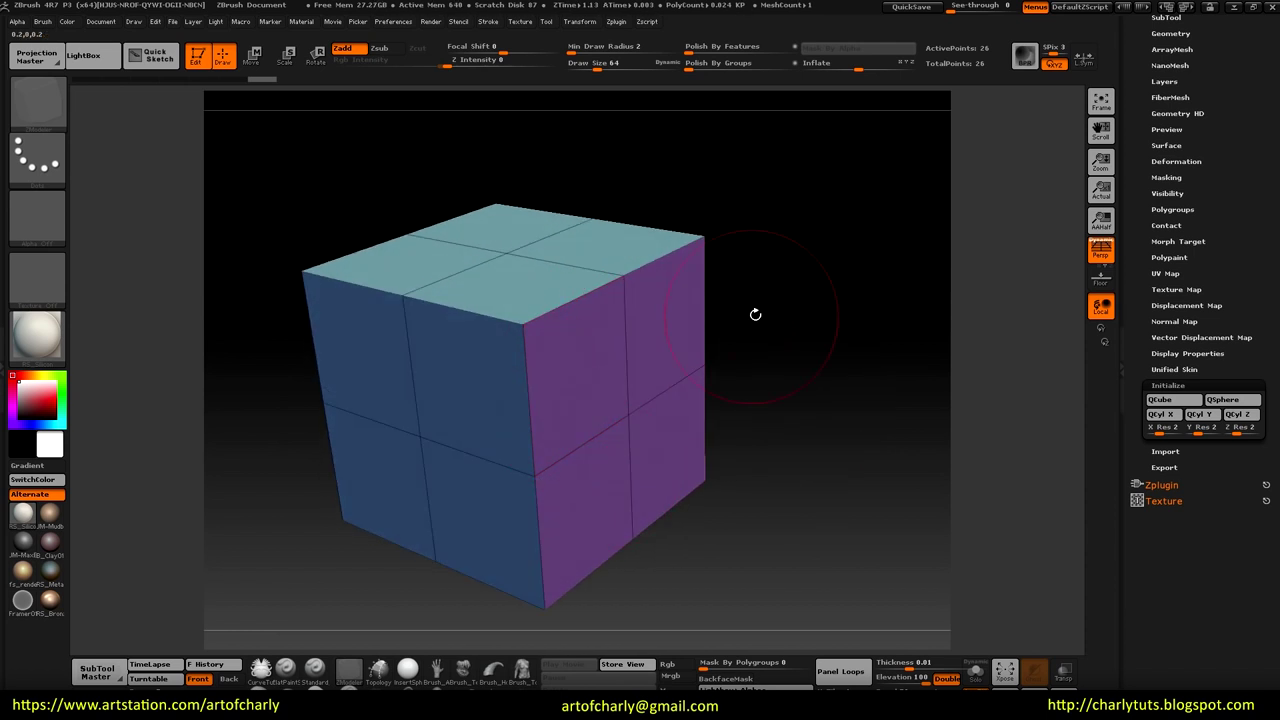
{"action": "left_click_drag", "start_coordinate": [623, 348], "coordinate": [601, 285]}
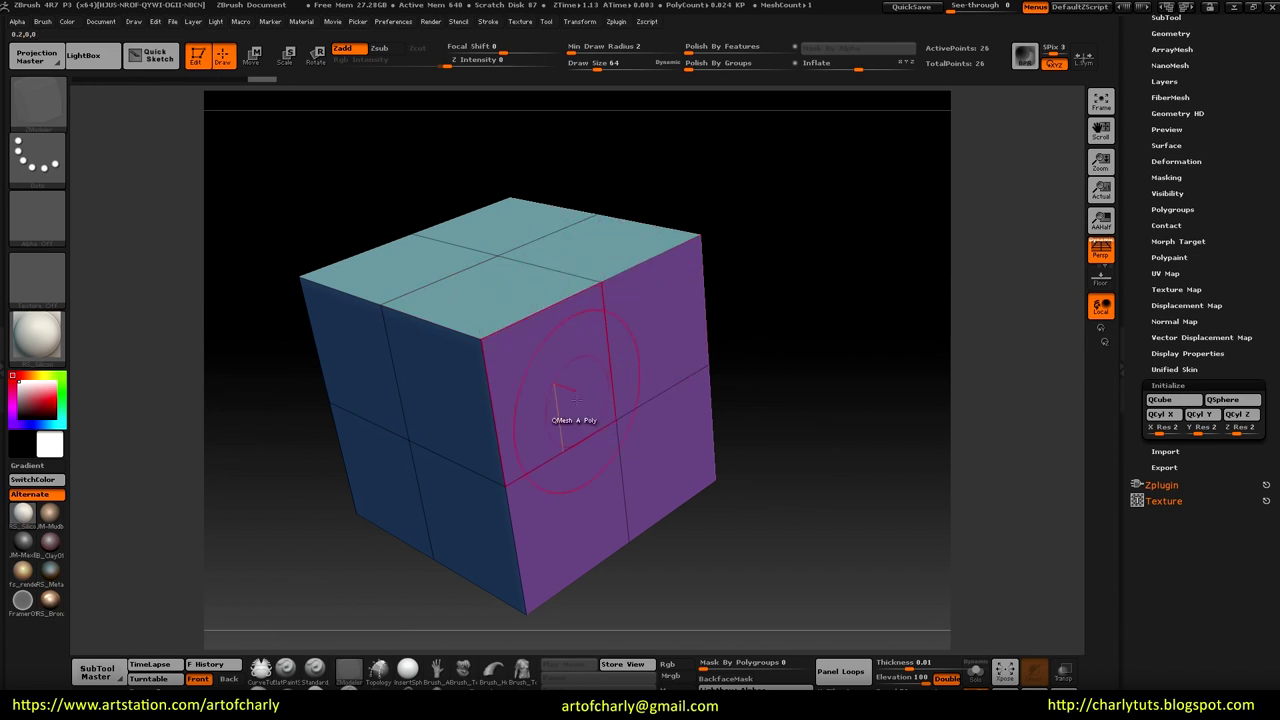
{"action": "key", "text": "space"}
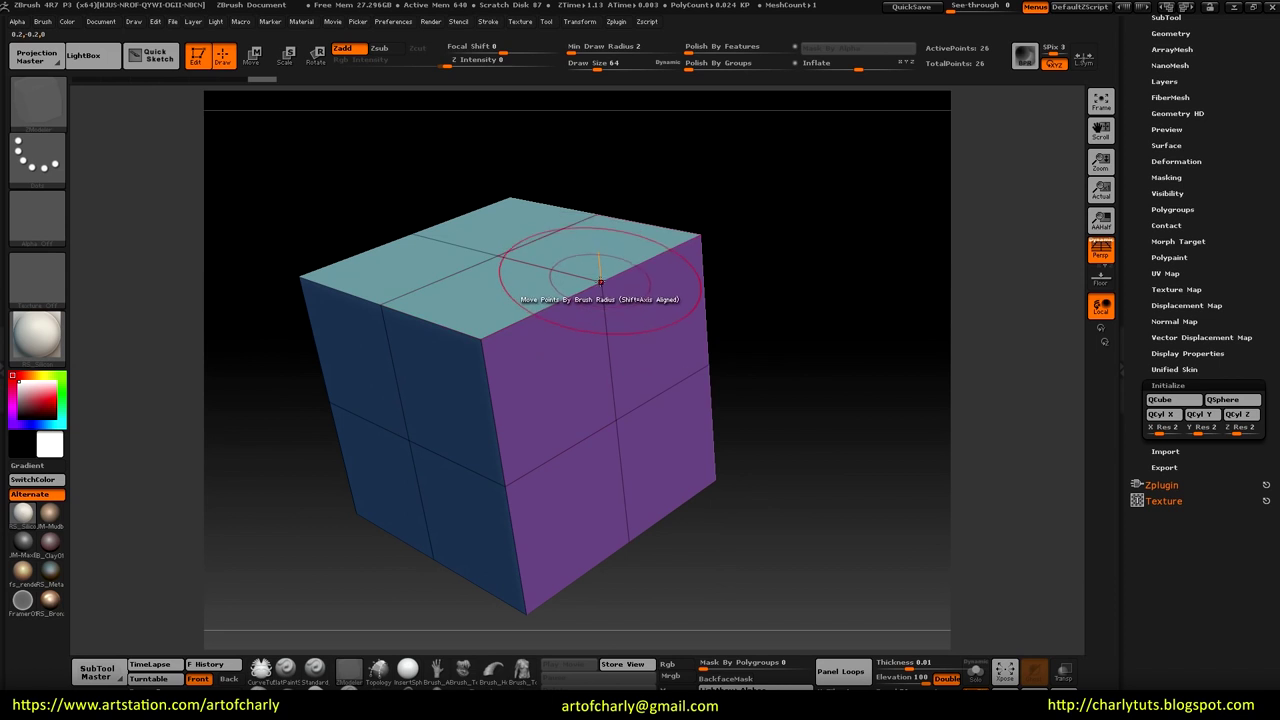
{"action": "key", "text": "space"}
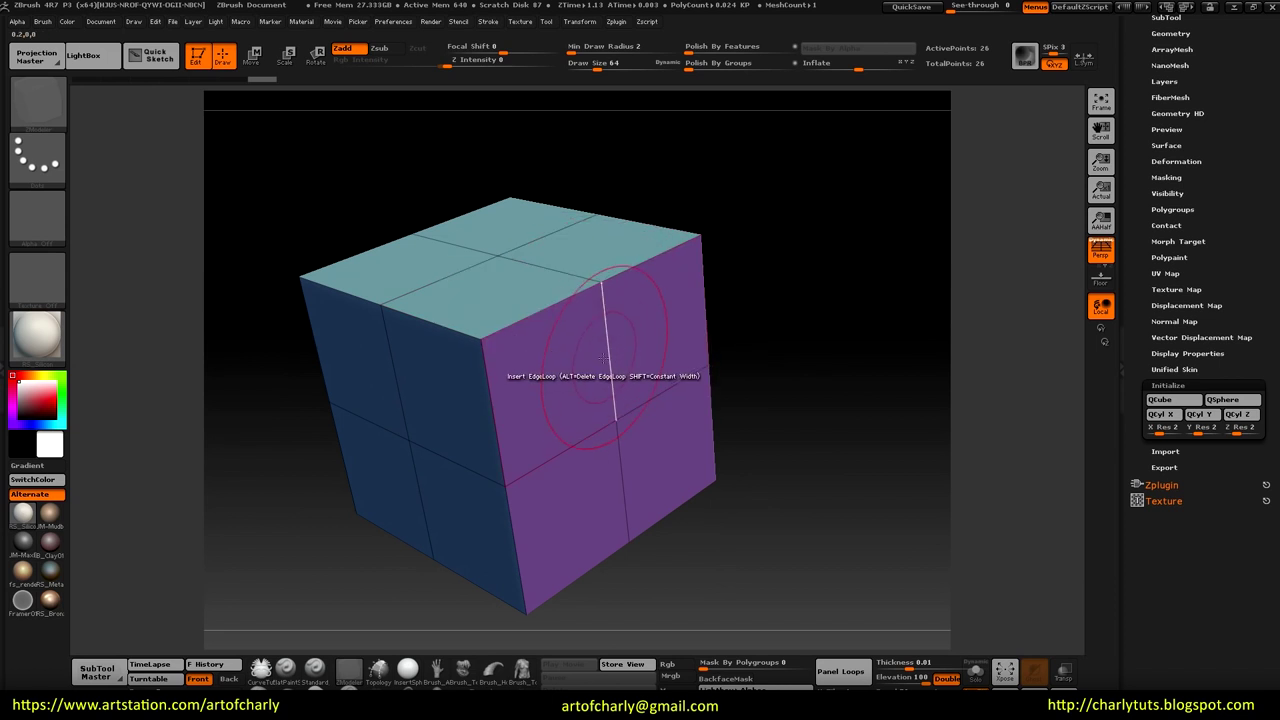
{"action": "key", "text": "space"}
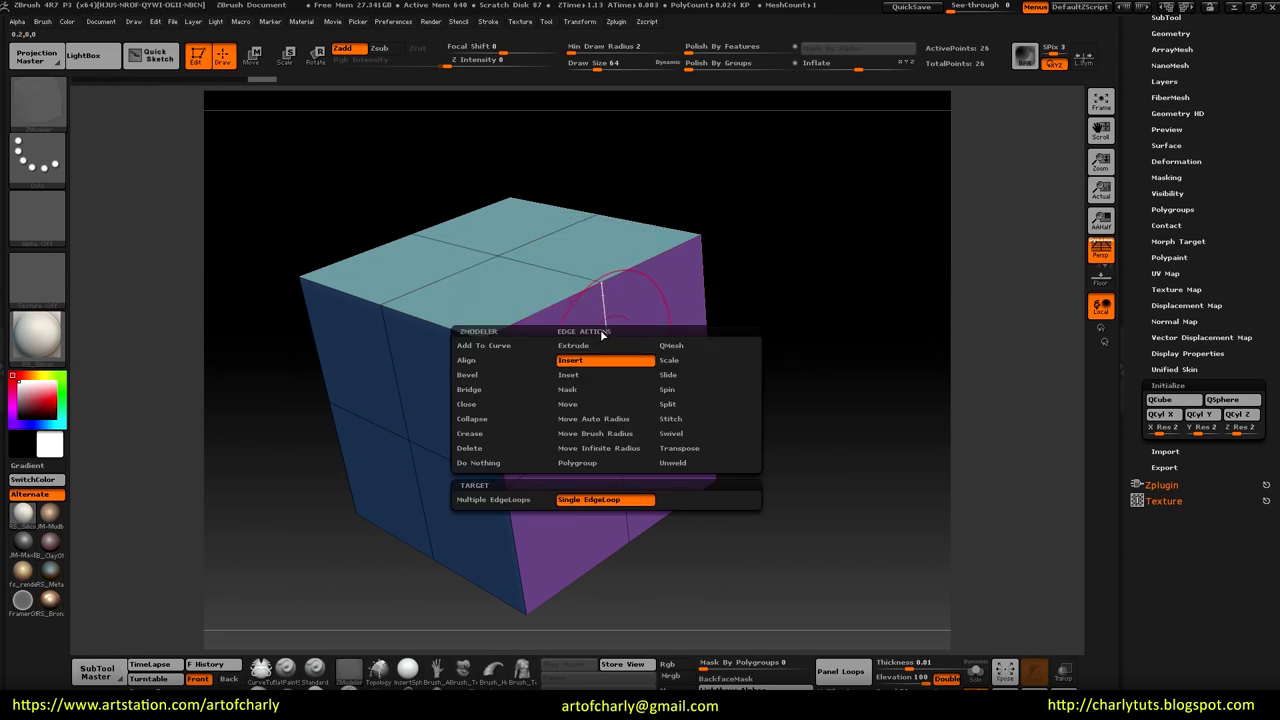
{"action": "mouse_move", "coordinate": [760, 377]}
{"action": "left_mouse_down"}
{"action": "mouse_move", "coordinate": [837, 414]}
{"action": "mouse_move", "coordinate": [823, 403]}
{"action": "mouse_move", "coordinate": [836, 428]}
{"action": "mouse_move", "coordinate": [703, 400]}
{"action": "left_mouse_up"}
{"action": "left_click_drag", "start_coordinate": [552, 356], "coordinate": [660, 398]}
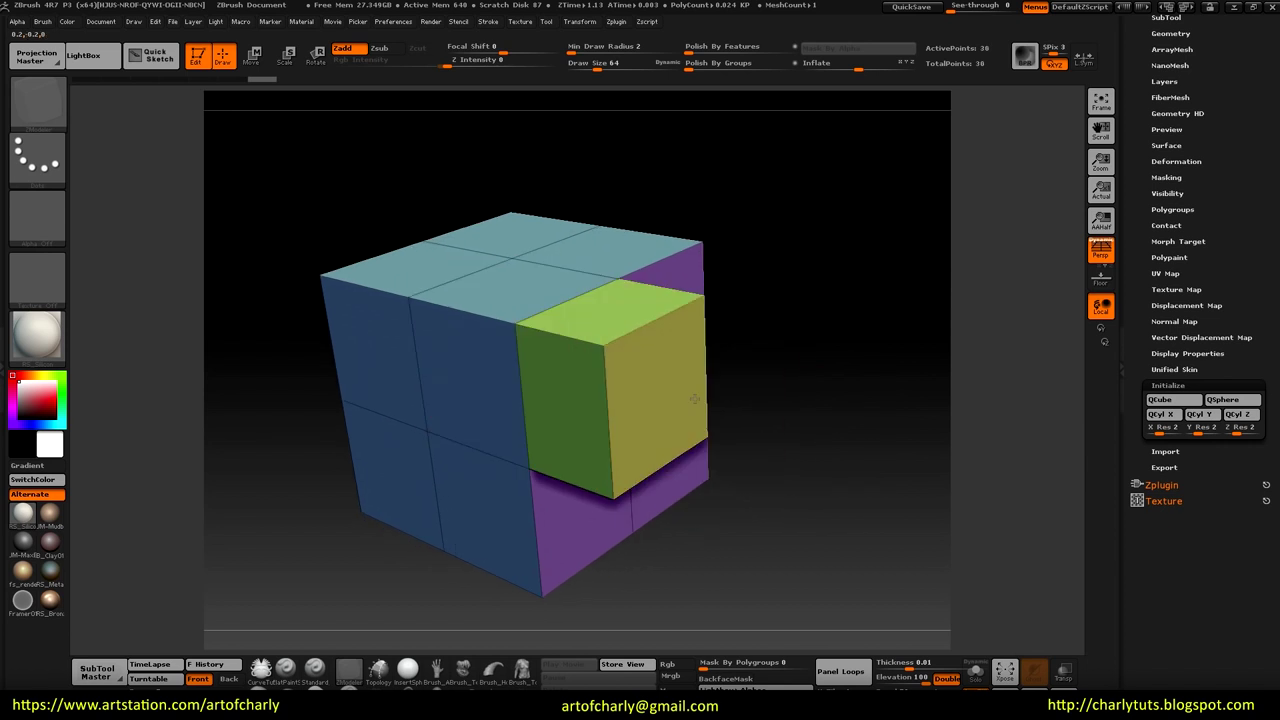
{"action": "key", "text": "ctrl+z"}
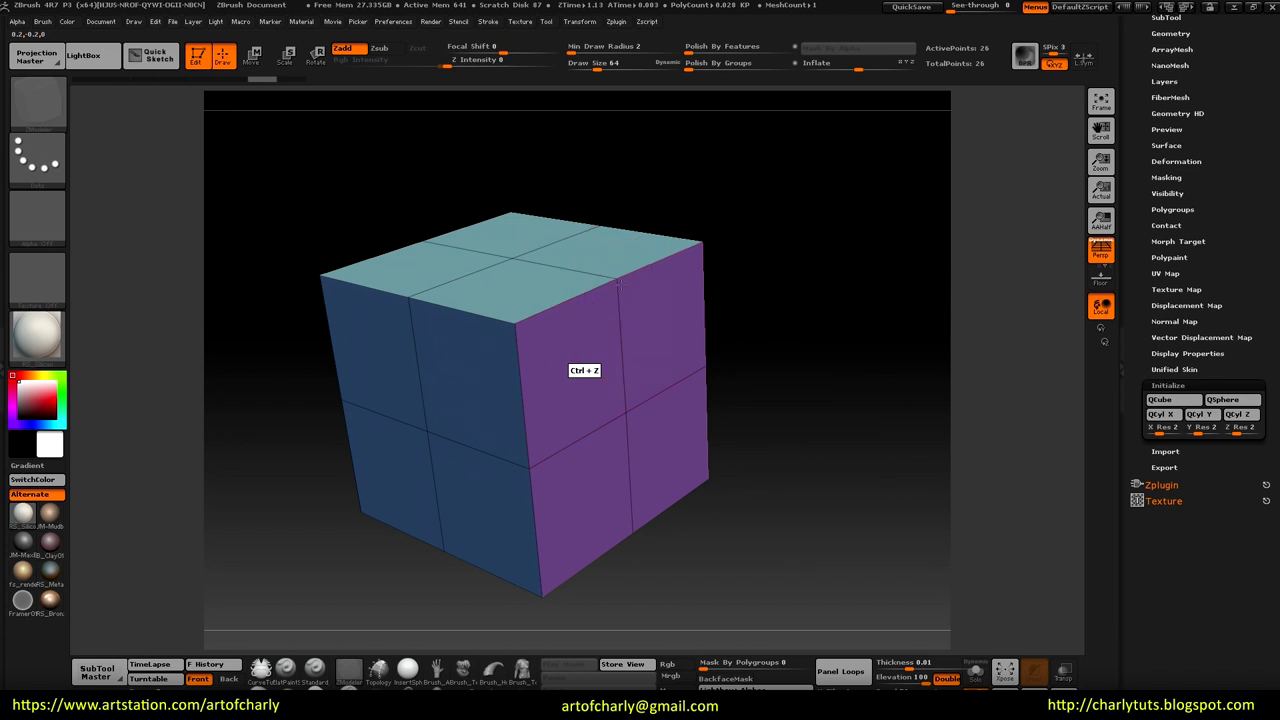
{"action": "key", "text": "ctrl+z"}
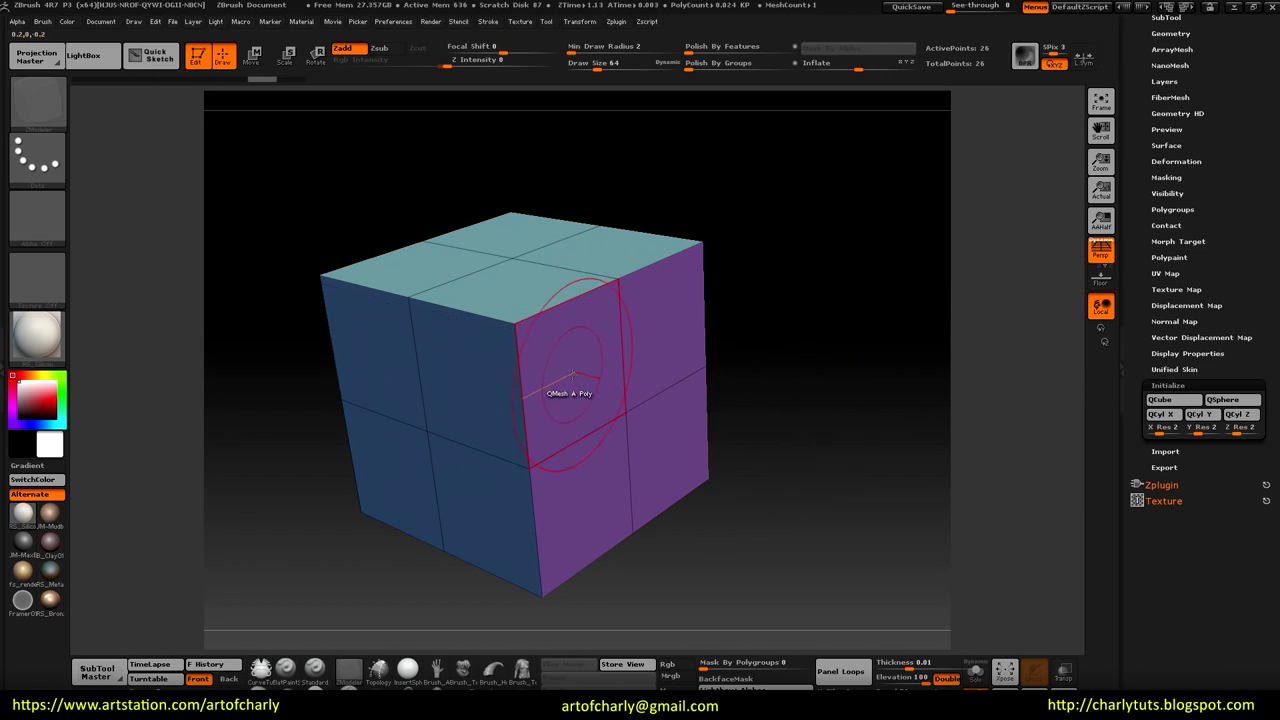
{"action": "key", "text": "space"}
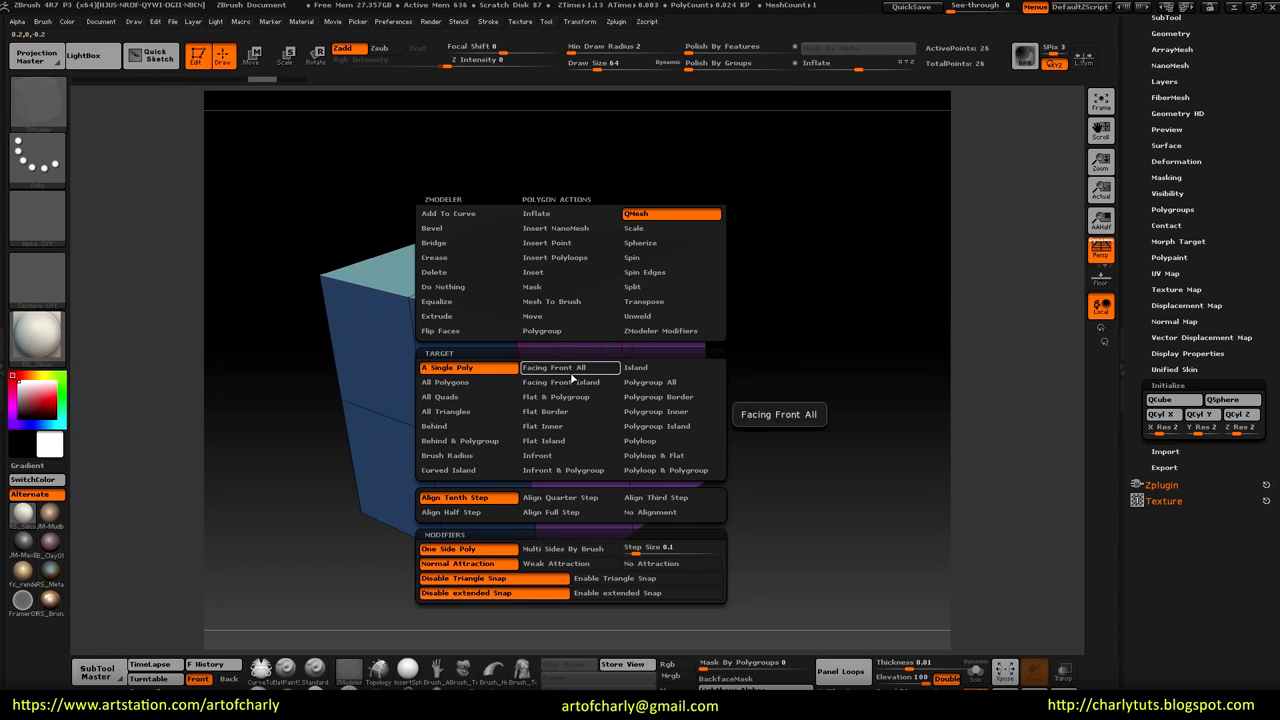
{"action": "left_click", "coordinate": [572, 372]}
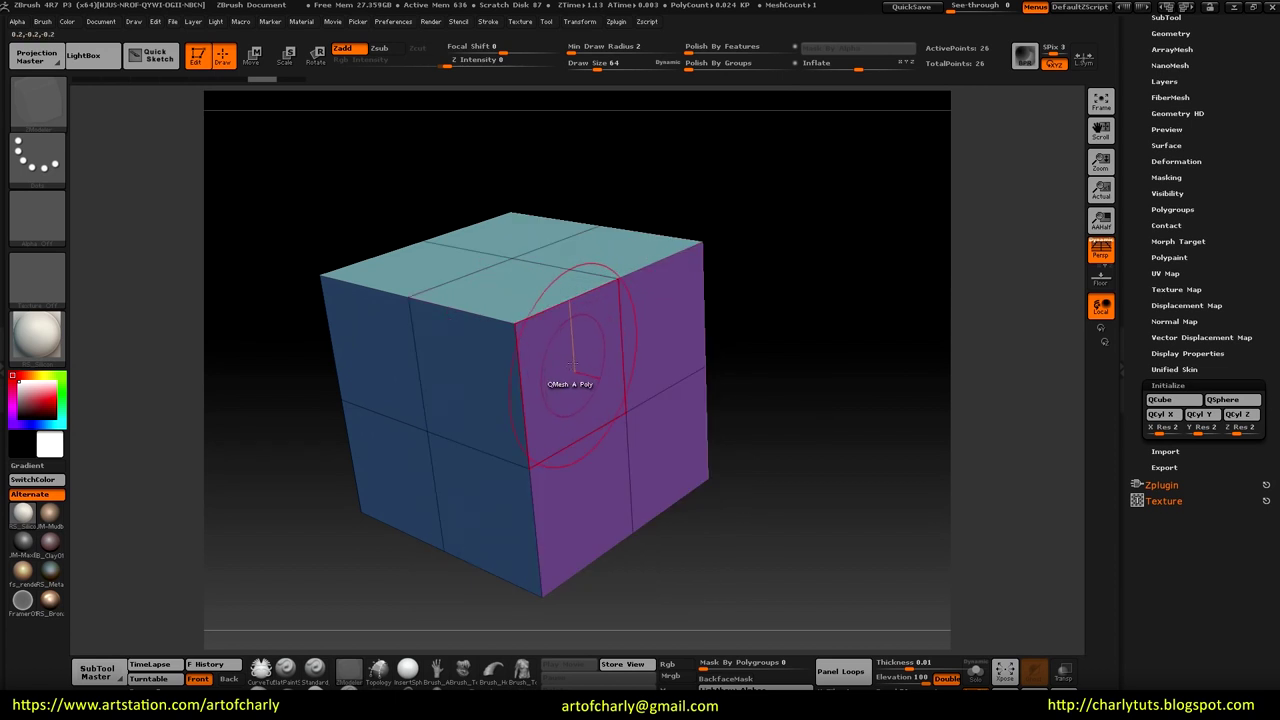
{"action": "left_click_drag", "start_coordinate": [791, 209], "coordinate": [843, 363]}
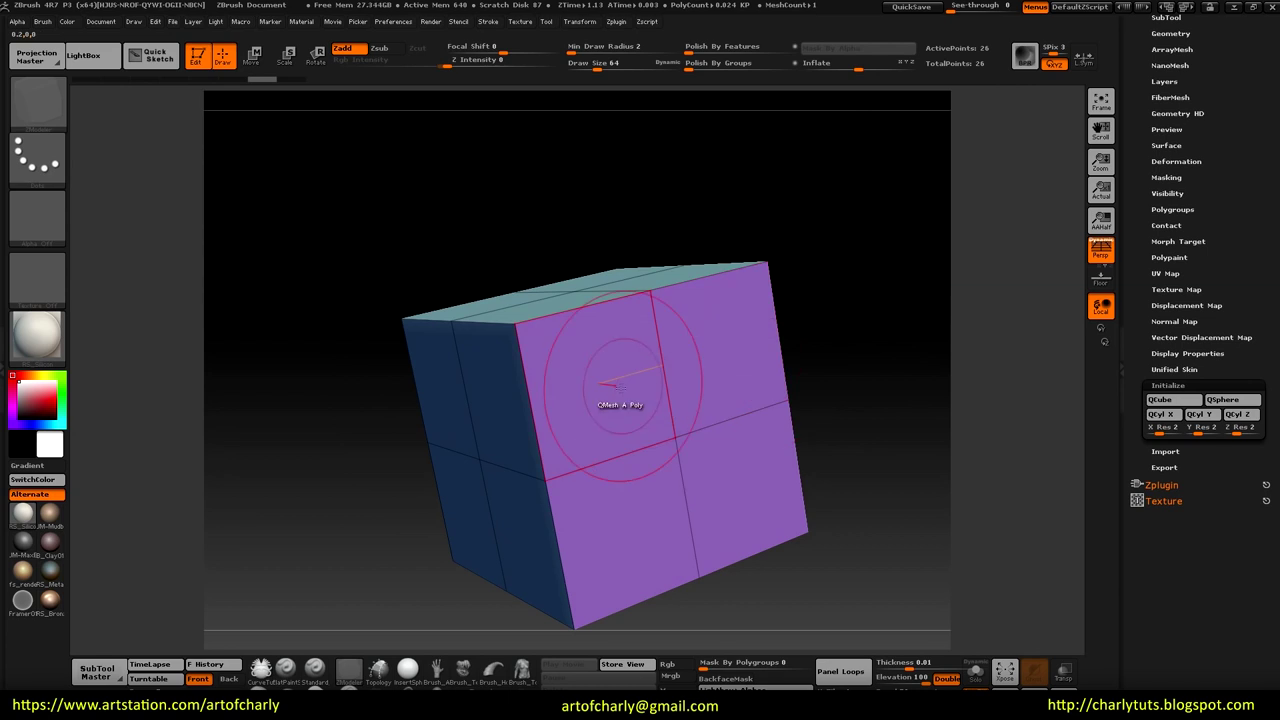
Step: Set the ZModeler polygon action to Add To Curve targeting Flat Border on the purple face
{"action": "key", "text": "space"}
{"action": "left_click", "coordinate": [281, 108]}
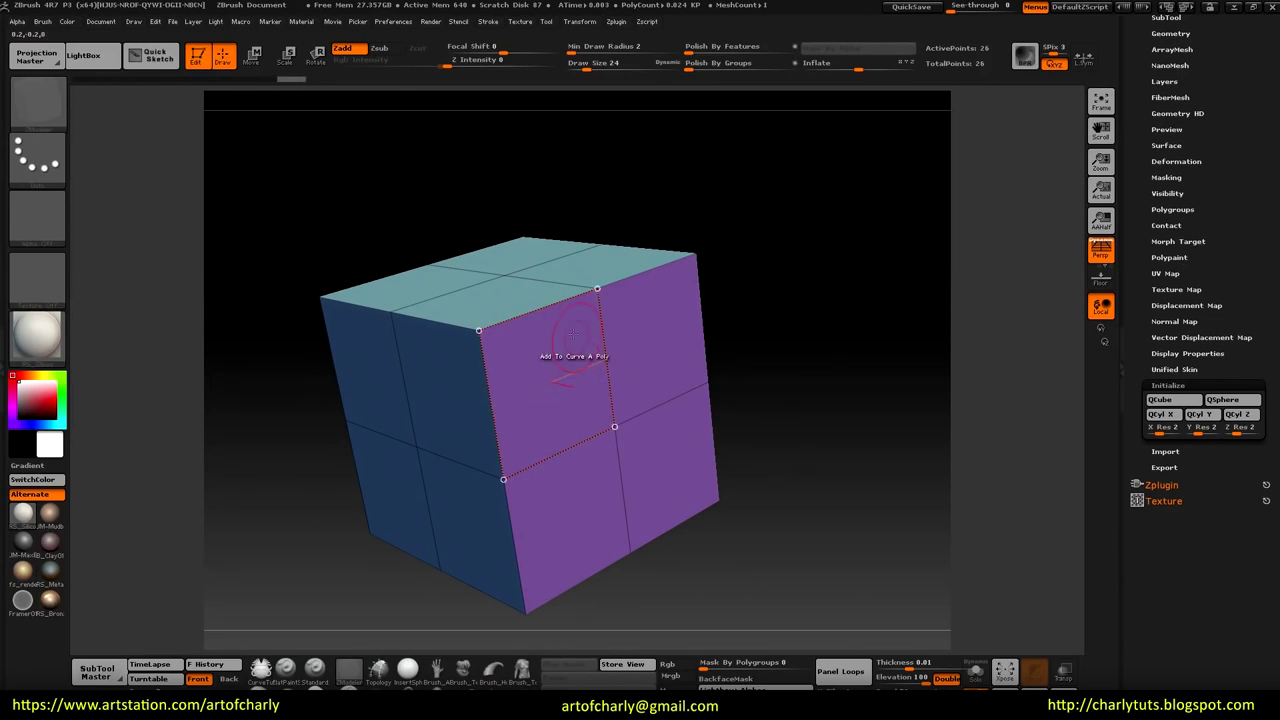
{"action": "key", "text": "space"}
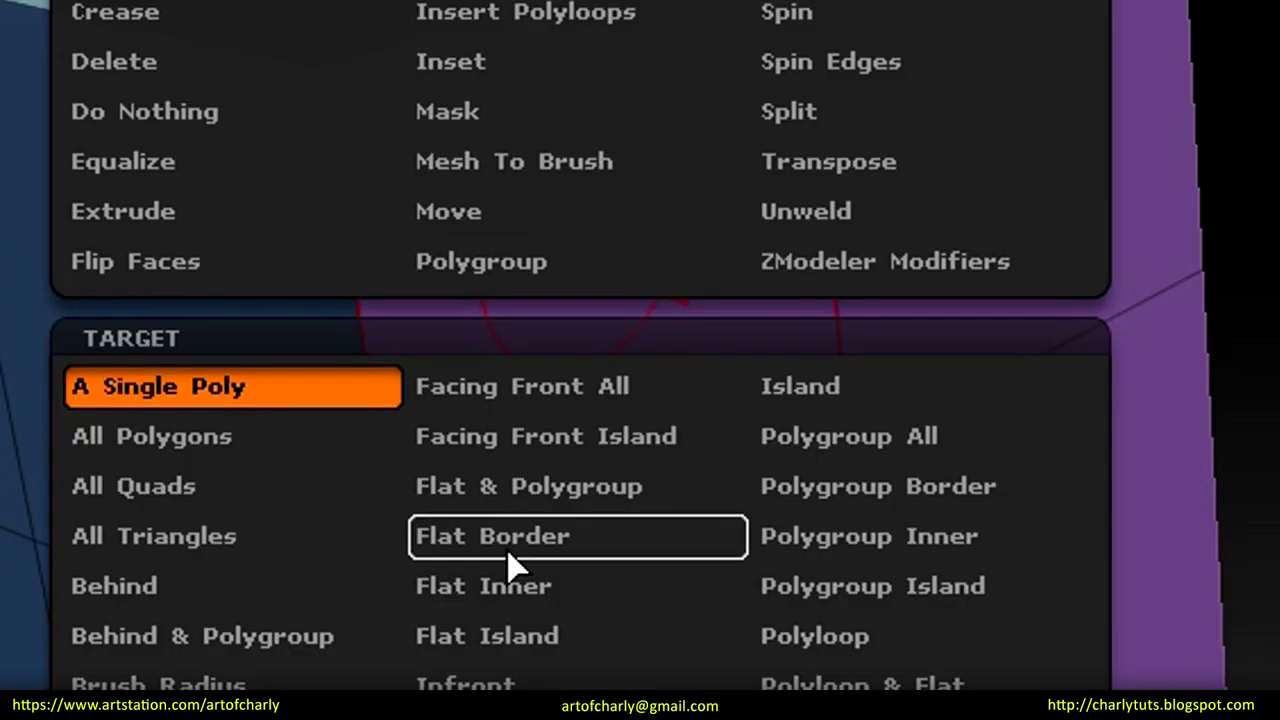
{"action": "left_click", "coordinate": [496, 412]}
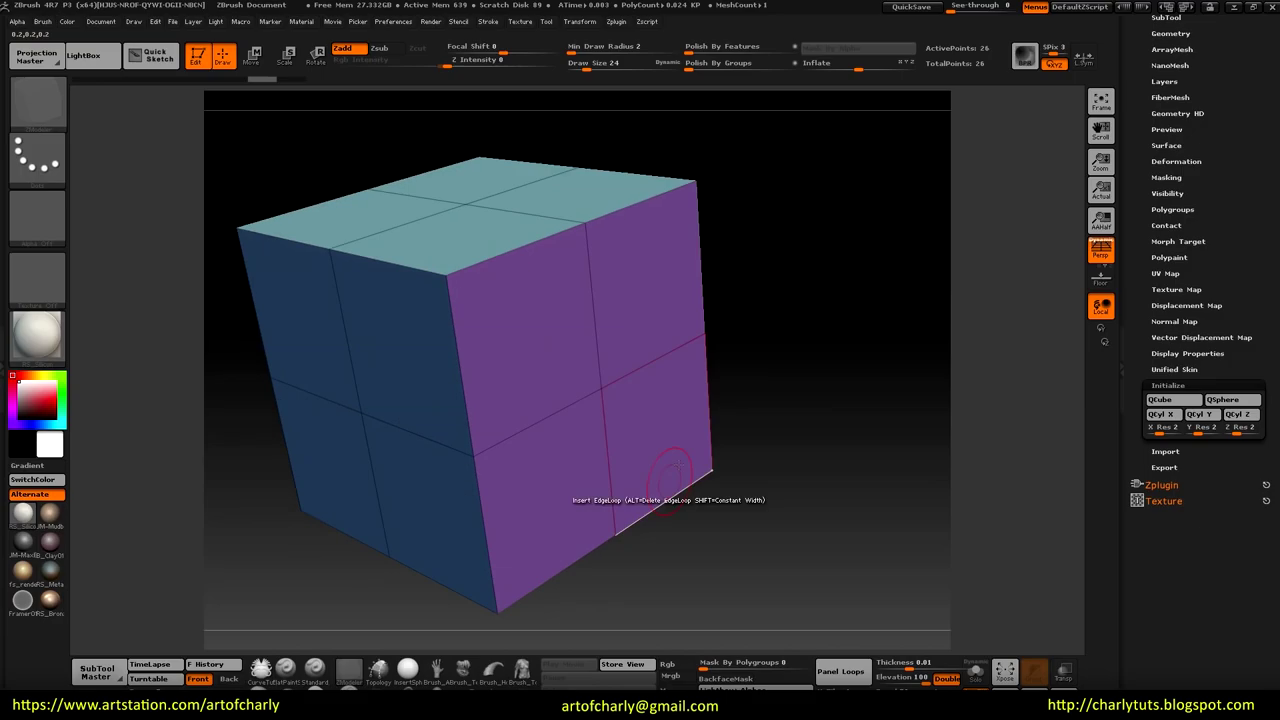
{"action": "left_click_drag", "start_coordinate": [795, 385], "coordinate": [505, 350]}
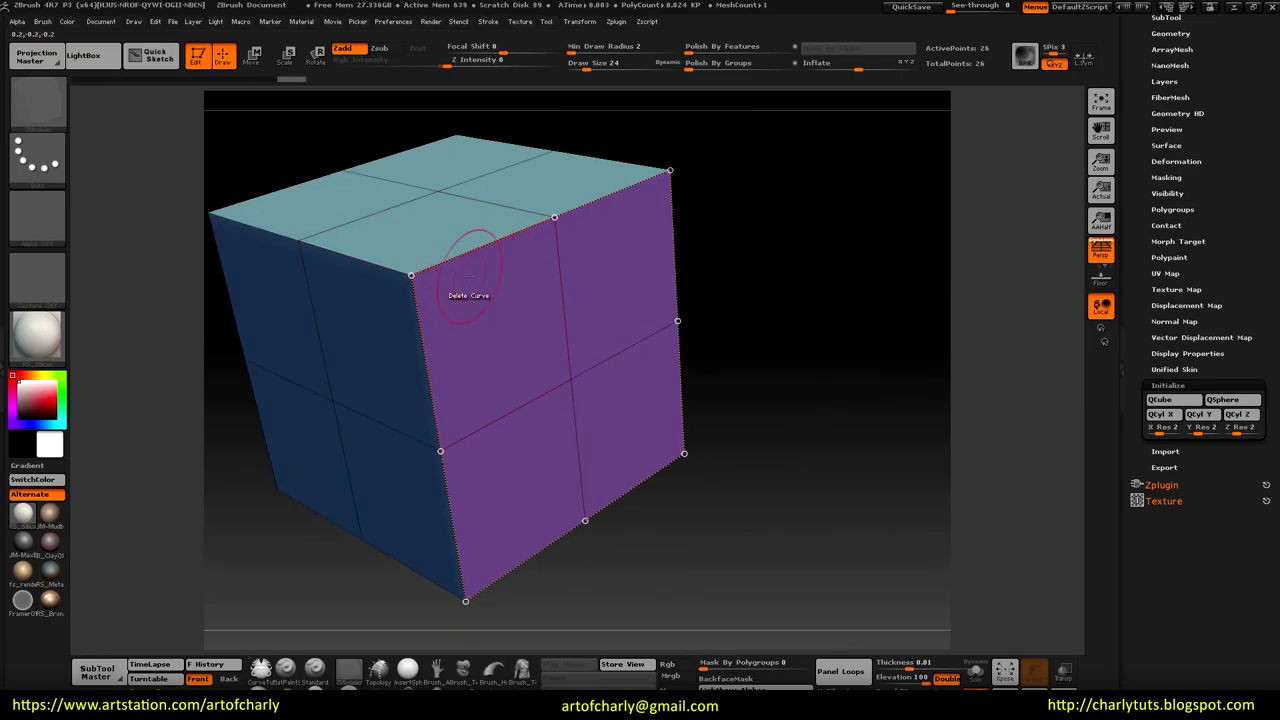
Step: Bevel the purple face along its curve using the Bevel curve action
{"action": "key", "text": "space"}
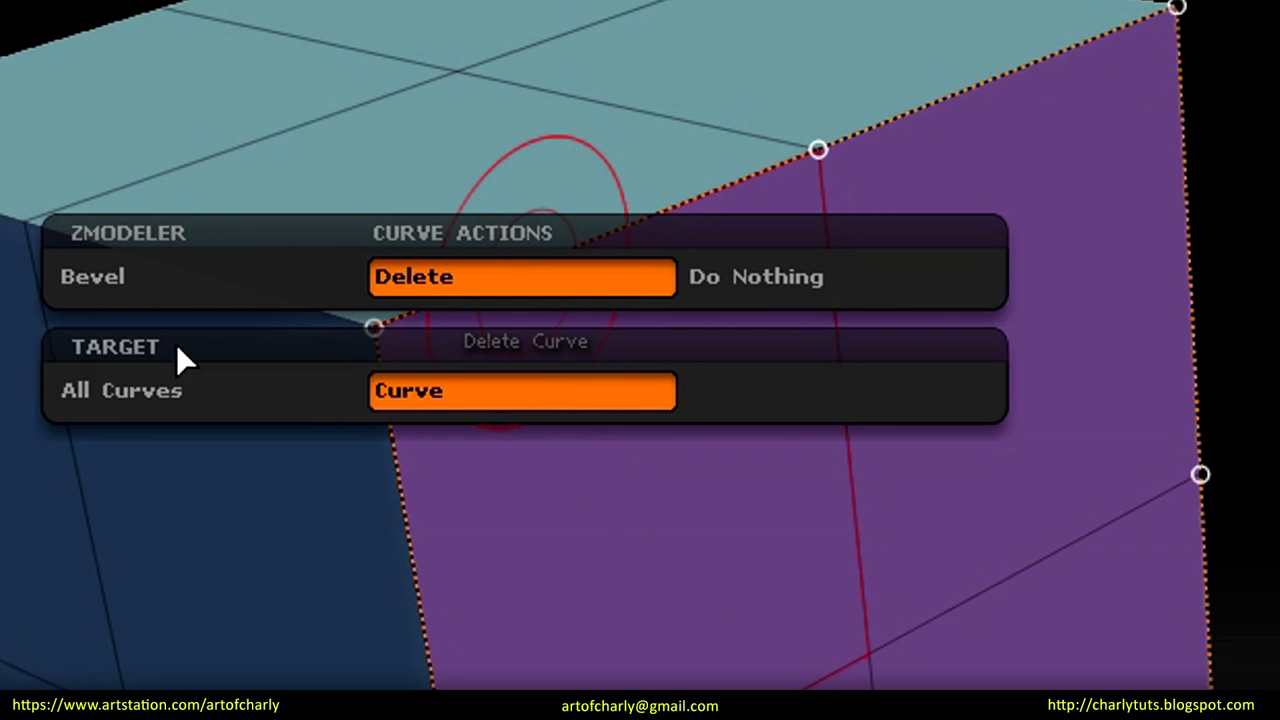
{"action": "left_click", "coordinate": [174, 288]}
{"action": "left_click_drag", "start_coordinate": [483, 242], "coordinate": [488, 246]}
Step: Undo the curve bevel, then test and undo a polygon Bevel on the purple face
{"action": "key", "text": "ctrl+z"}
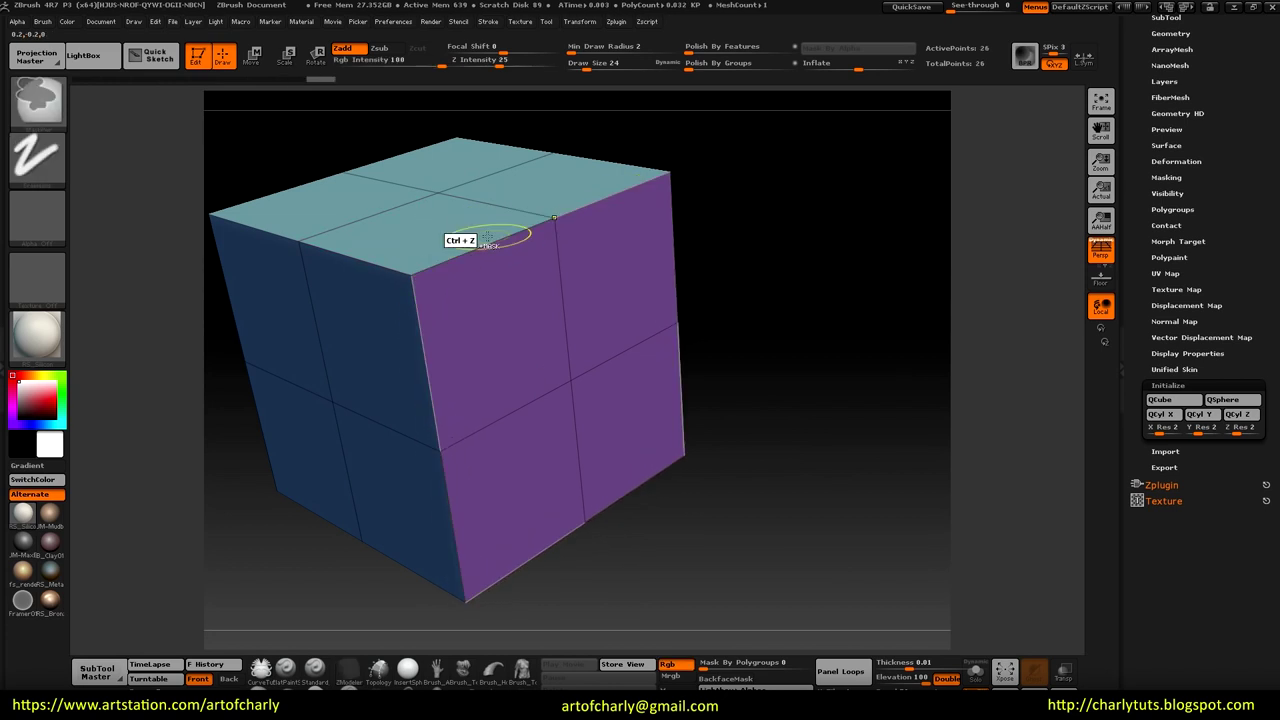
{"action": "right_click", "coordinate": [488, 251]}
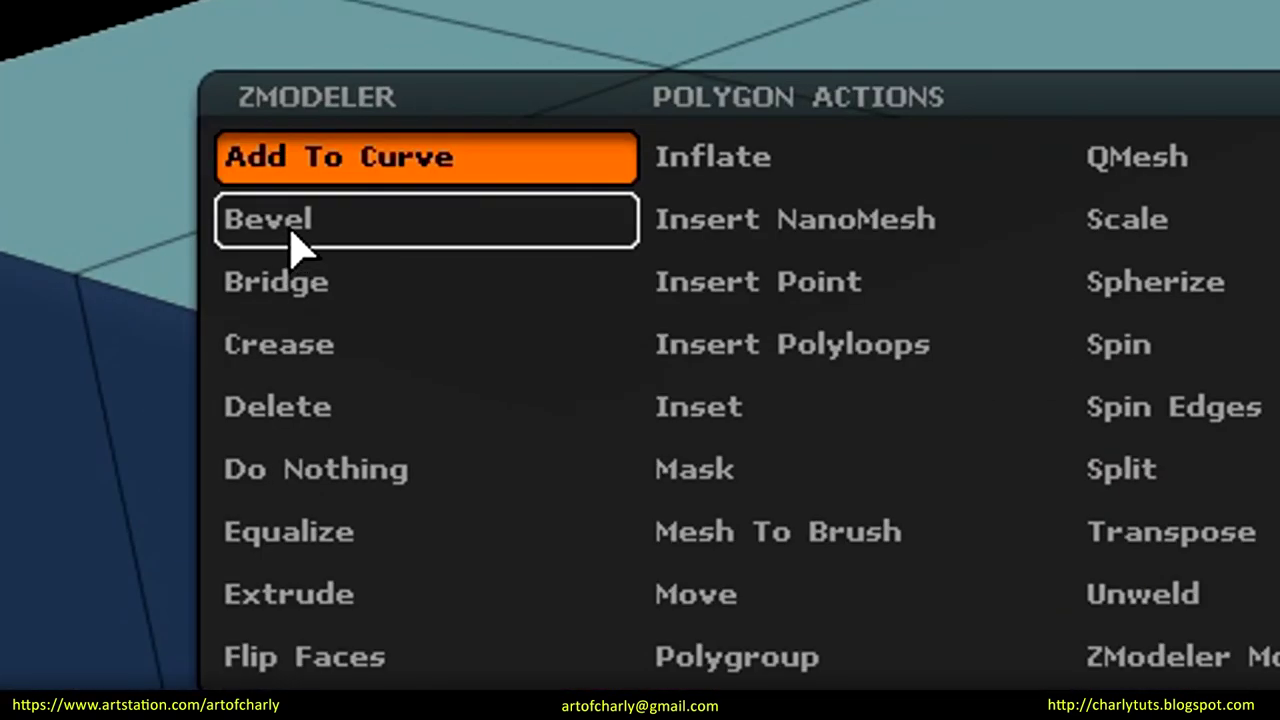
{"action": "left_click", "coordinate": [300, 248]}
{"action": "left_click", "coordinate": [512, 354]}
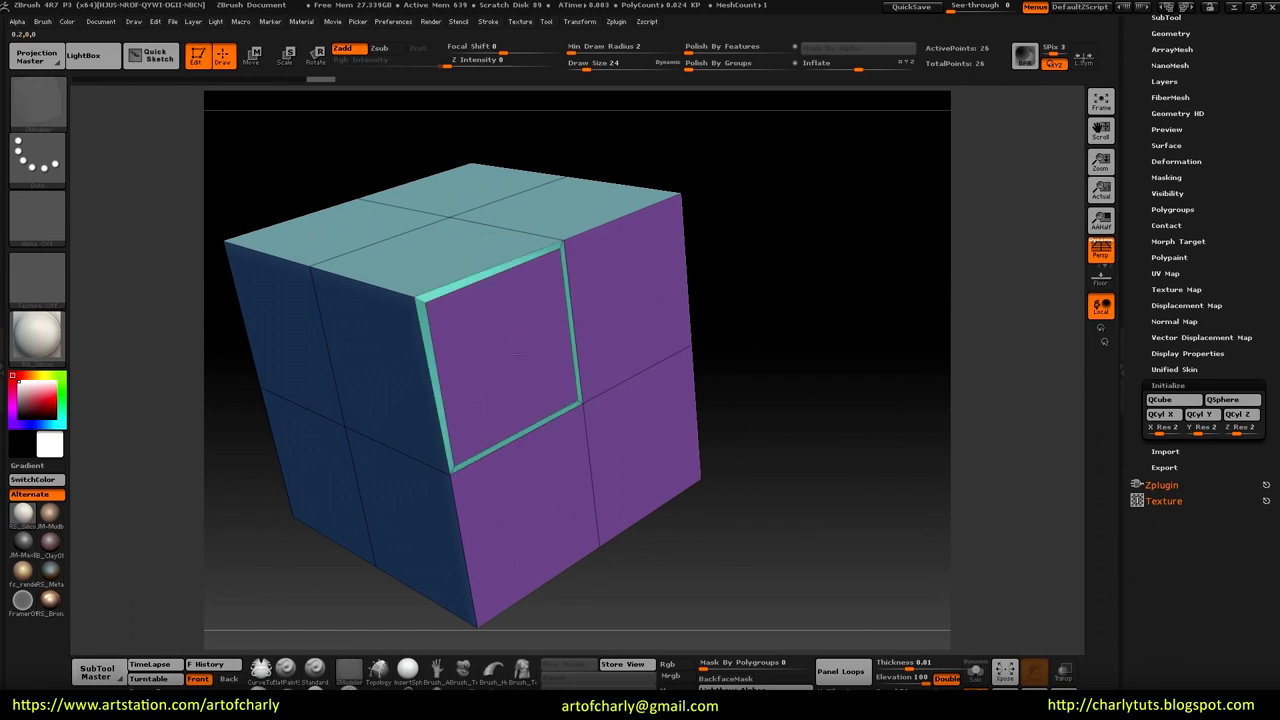
{"action": "key", "text": "ctrl+z"}
{"action": "key", "text": "ctrl+shift+z"}
{"action": "key", "text": "ctrl+z"}
Step: Try a Flat Border bevel, then bevel the cube with the All Polygons target
{"action": "key", "text": "space"}
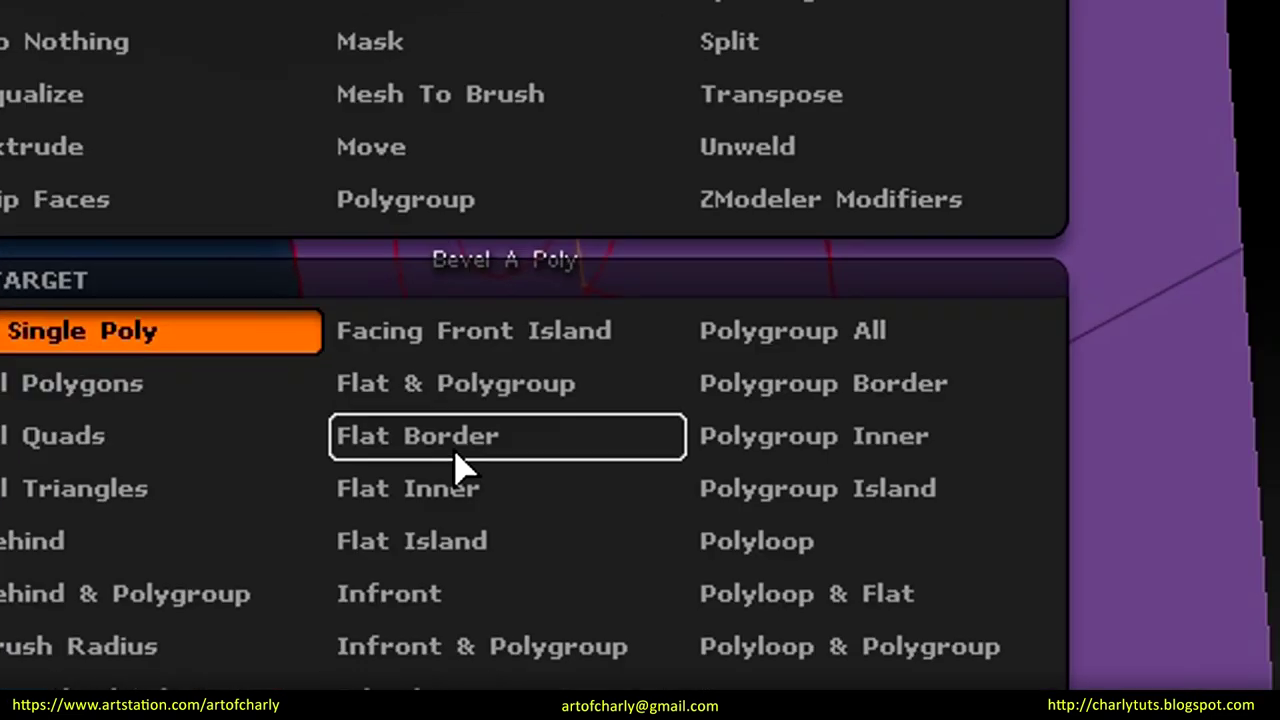
{"action": "left_click", "coordinate": [474, 404]}
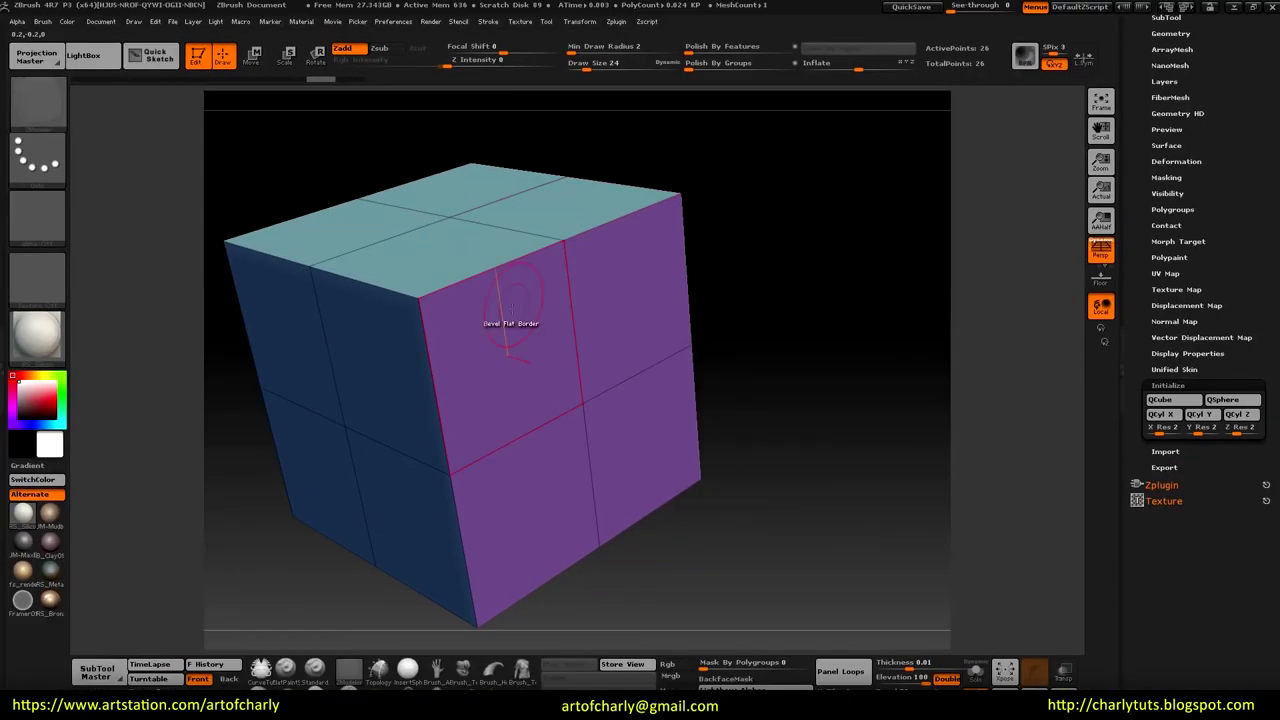
{"action": "left_click_drag", "start_coordinate": [510, 306], "coordinate": [507, 334]}
{"action": "key", "text": "ctrl+z"}
{"action": "key", "text": "space"}
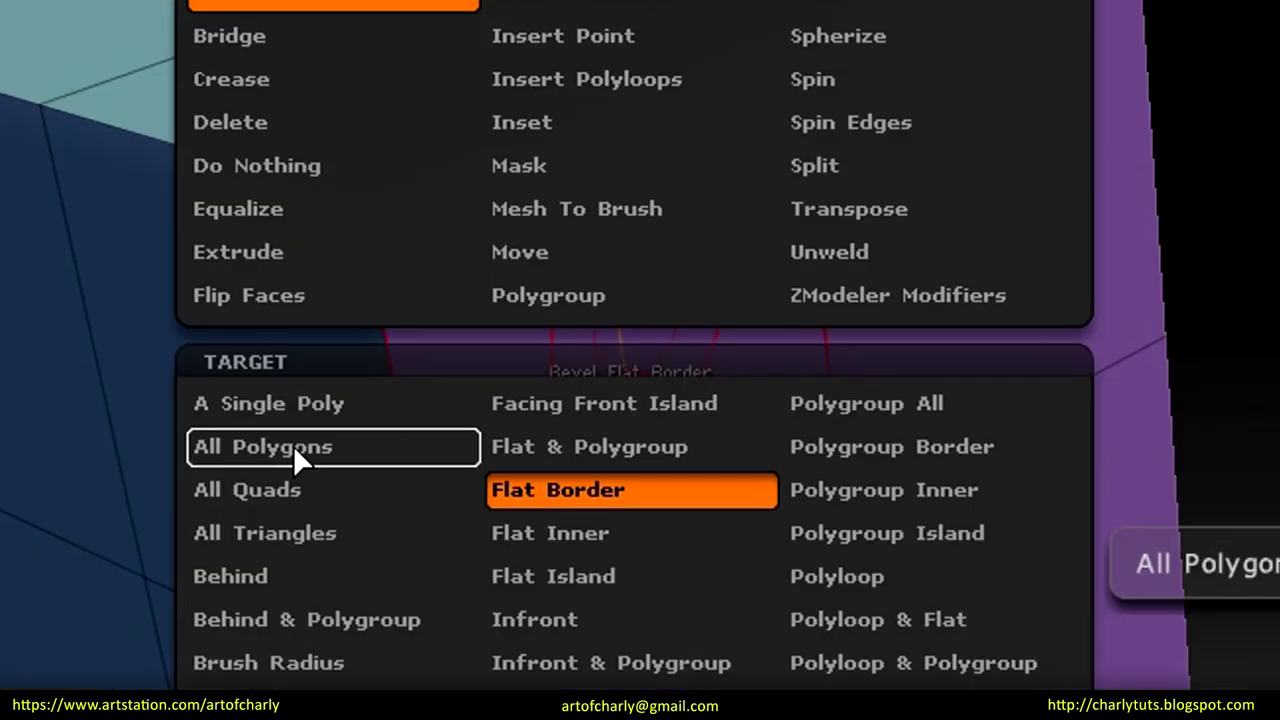
{"action": "left_click", "coordinate": [396, 384]}
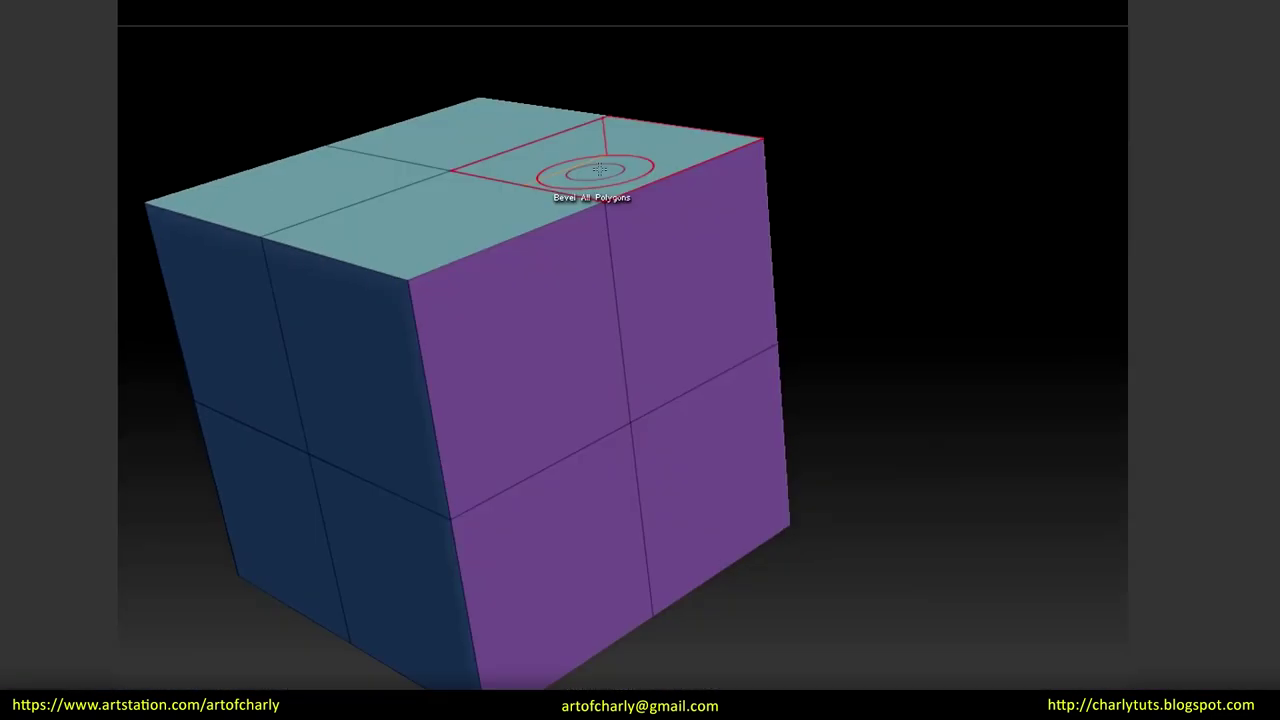
{"action": "left_click_drag", "start_coordinate": [510, 300], "coordinate": [510, 320]}
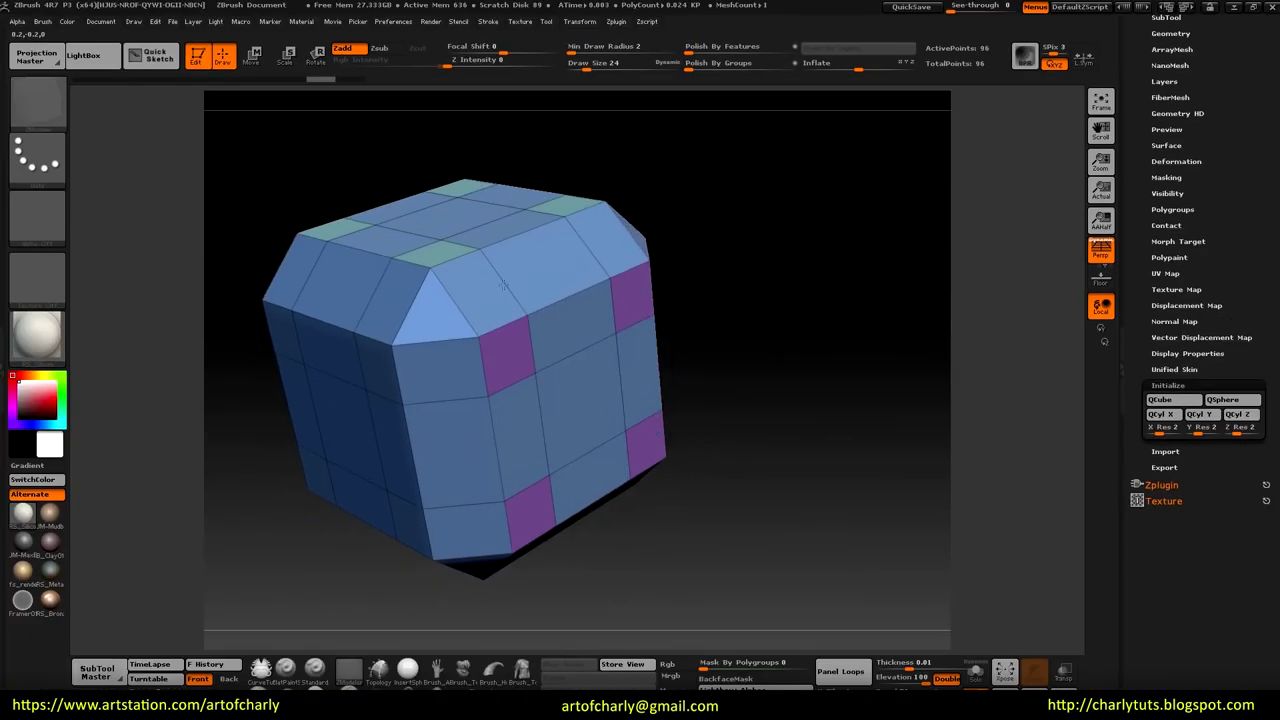
{"action": "key", "text": "ctrl+z"}
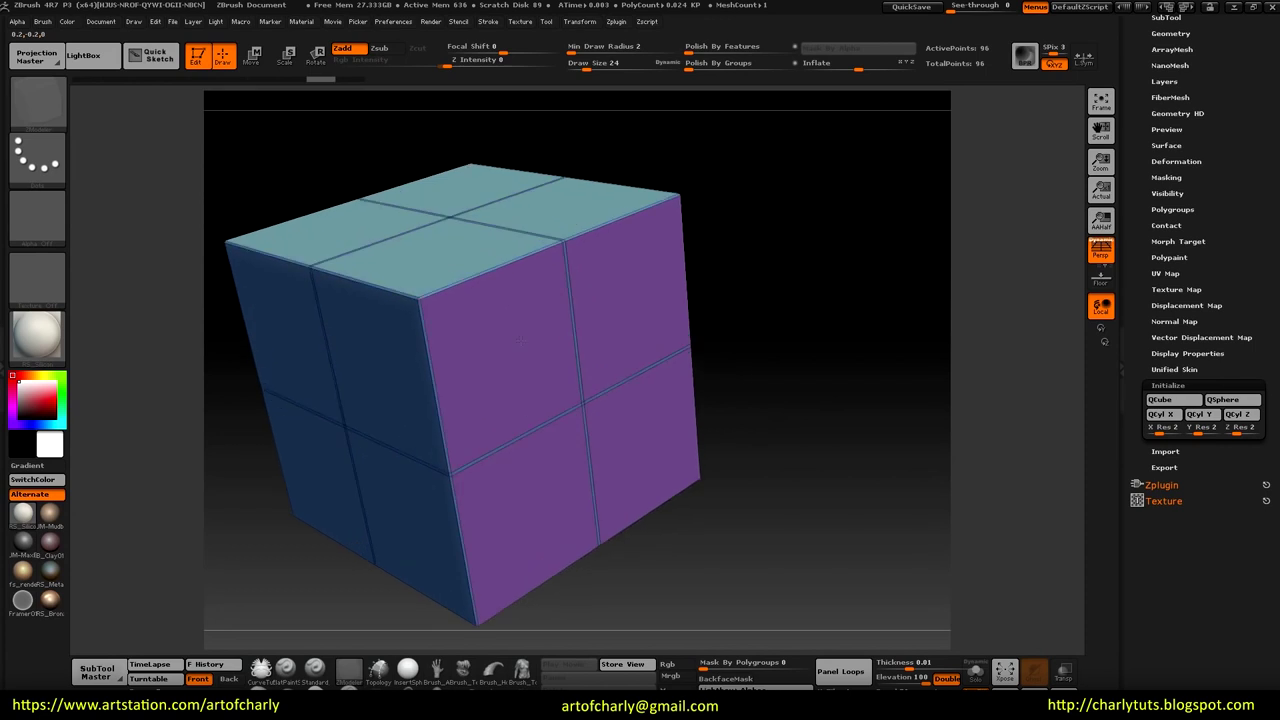
Step: Keep the All Polygons bevel target and try a Two Rows bevel
{"action": "key", "text": "space"}
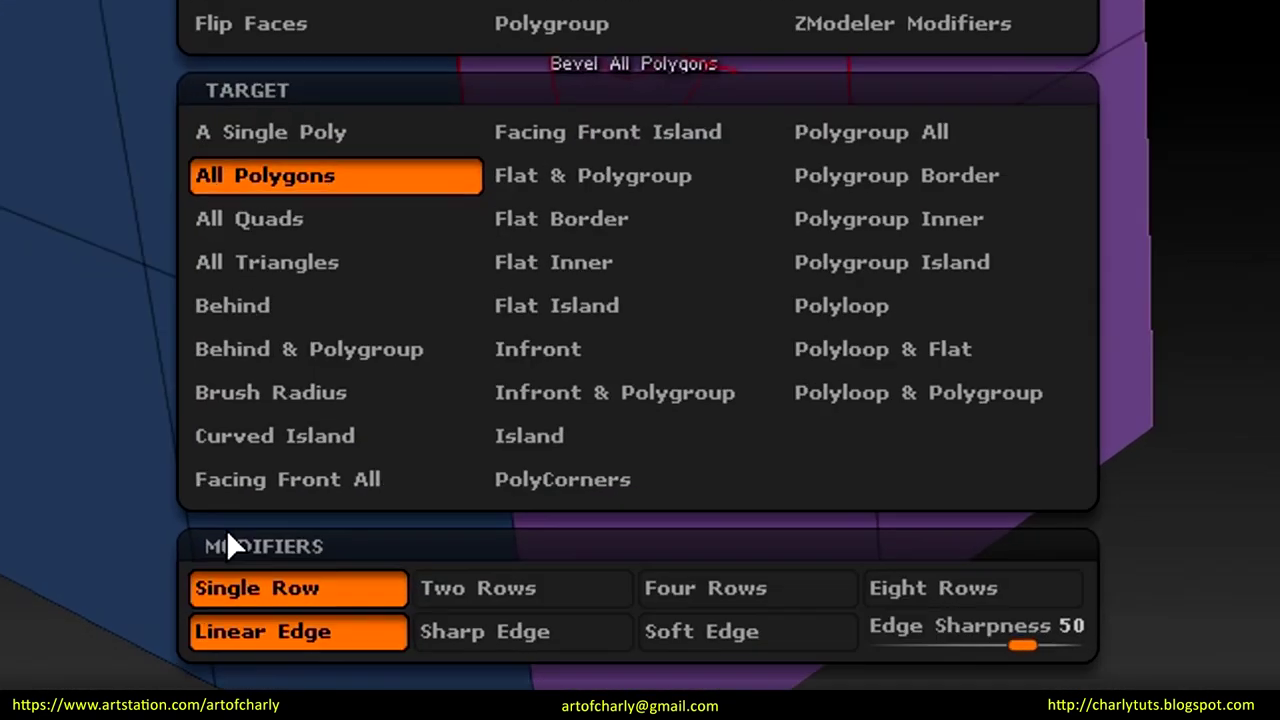
{"action": "left_click", "coordinate": [305, 578]}
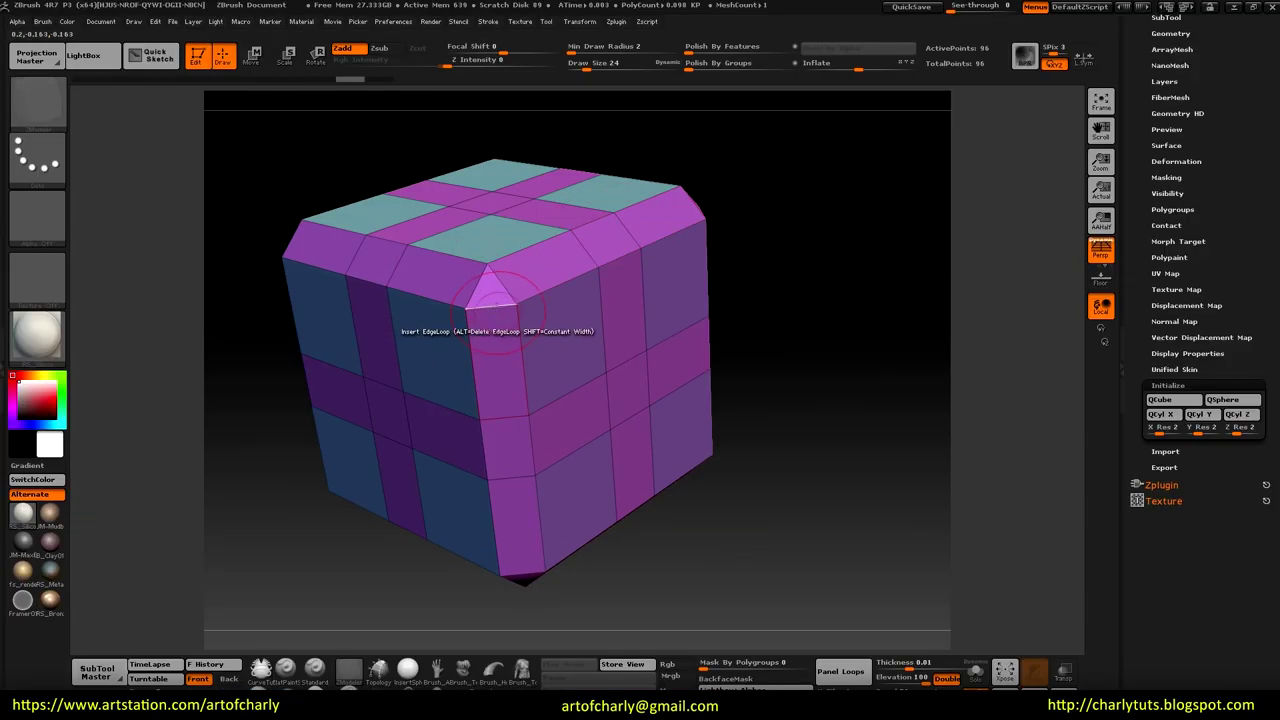
{"action": "key", "text": "space"}
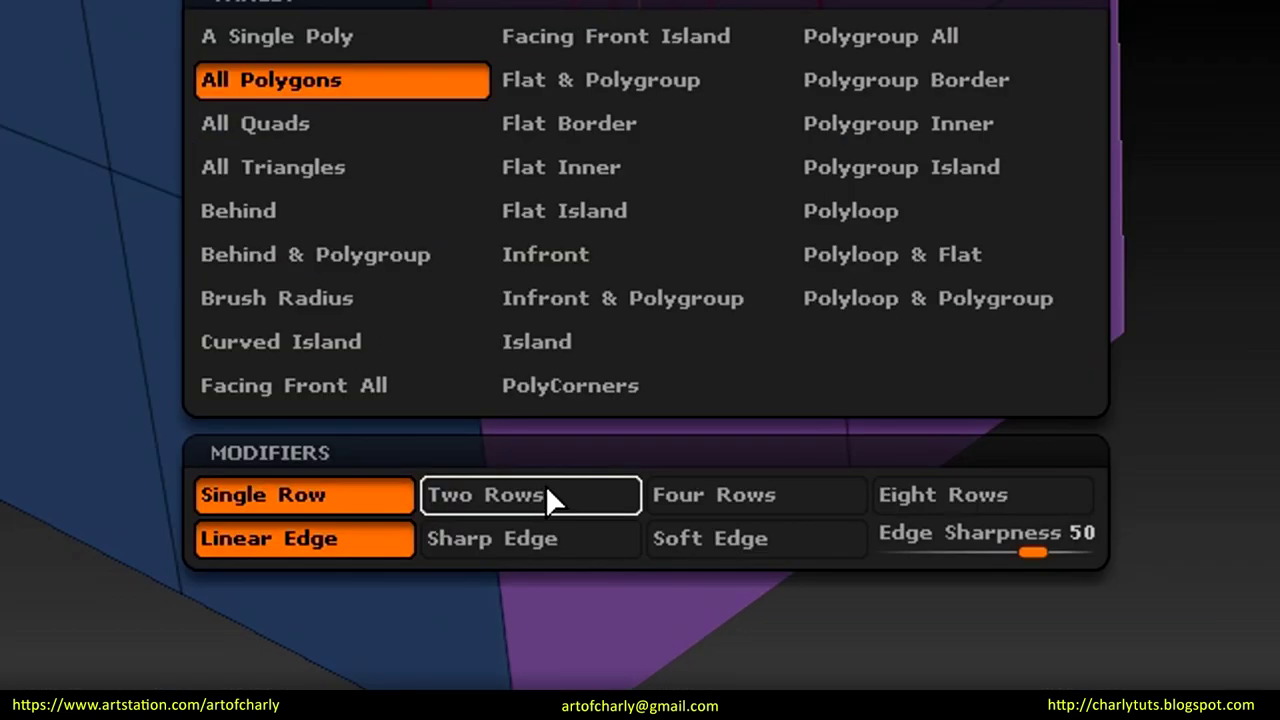
{"action": "left_click", "coordinate": [535, 517]}
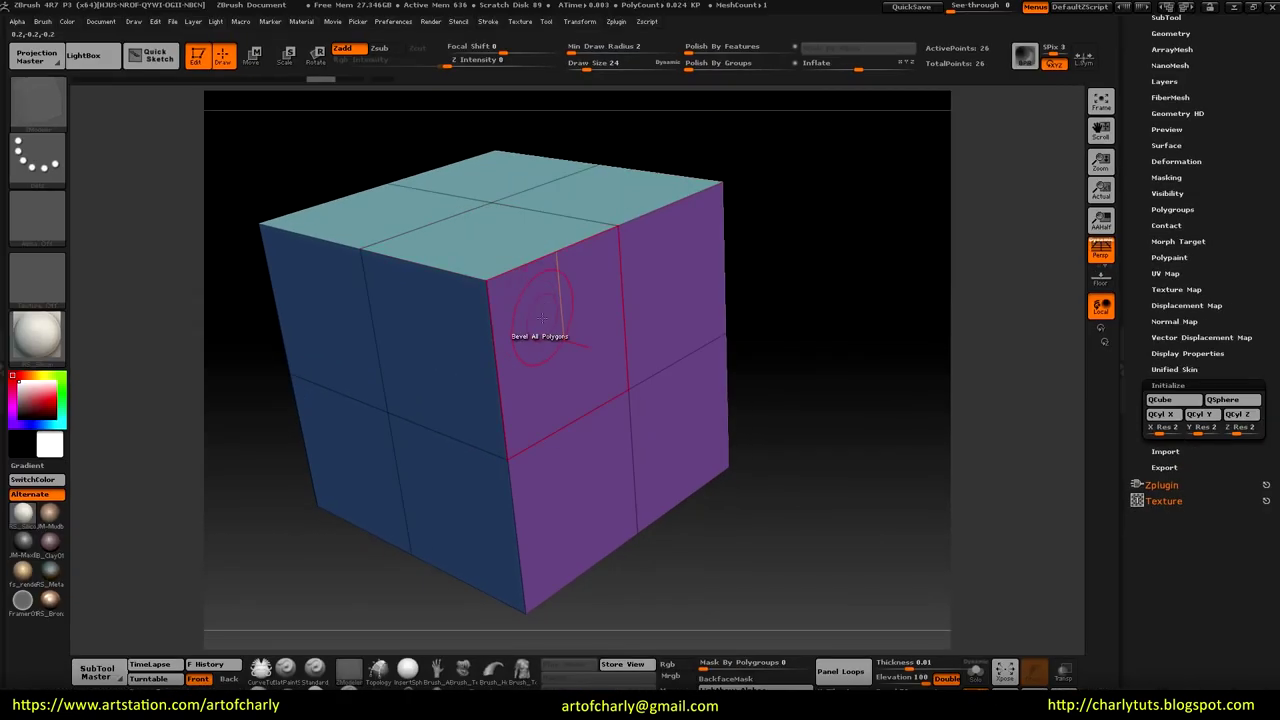
{"action": "left_click_drag", "start_coordinate": [540, 300], "coordinate": [460, 268]}
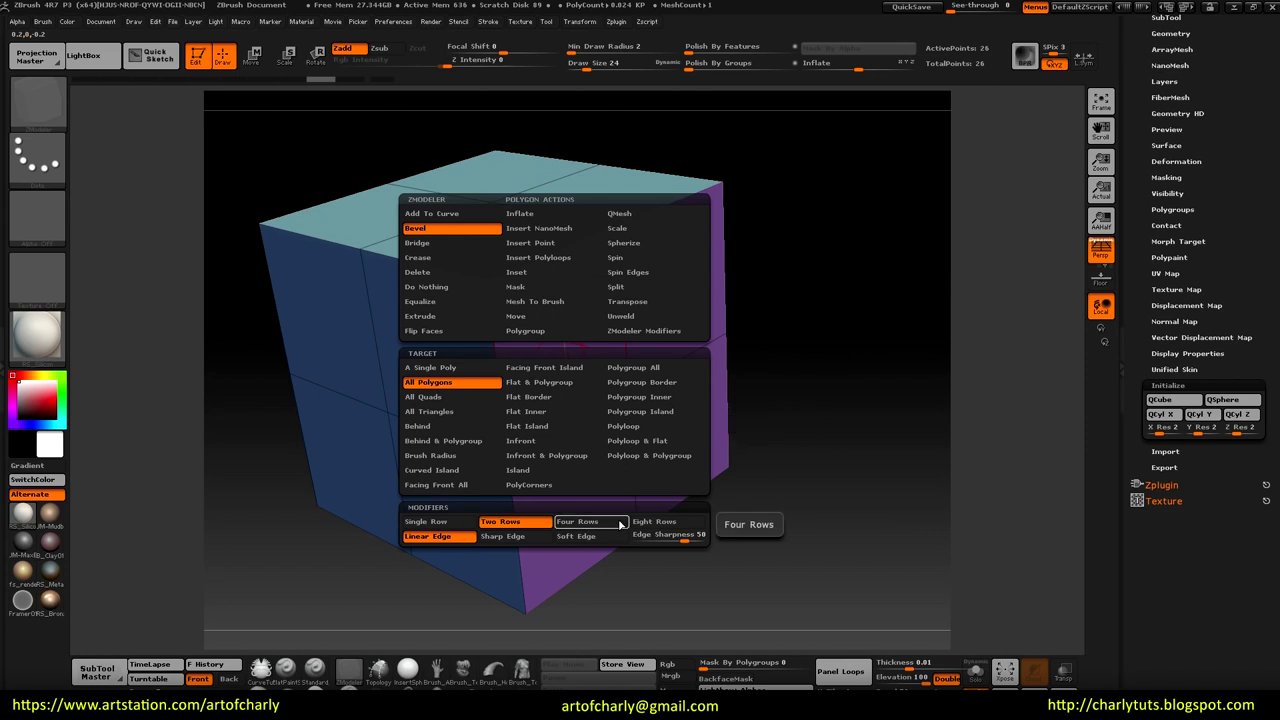
Step: Bevel all polygons with Four Rows and Sharp Edge, giving 602 points
{"action": "left_click", "coordinate": [655, 521]}
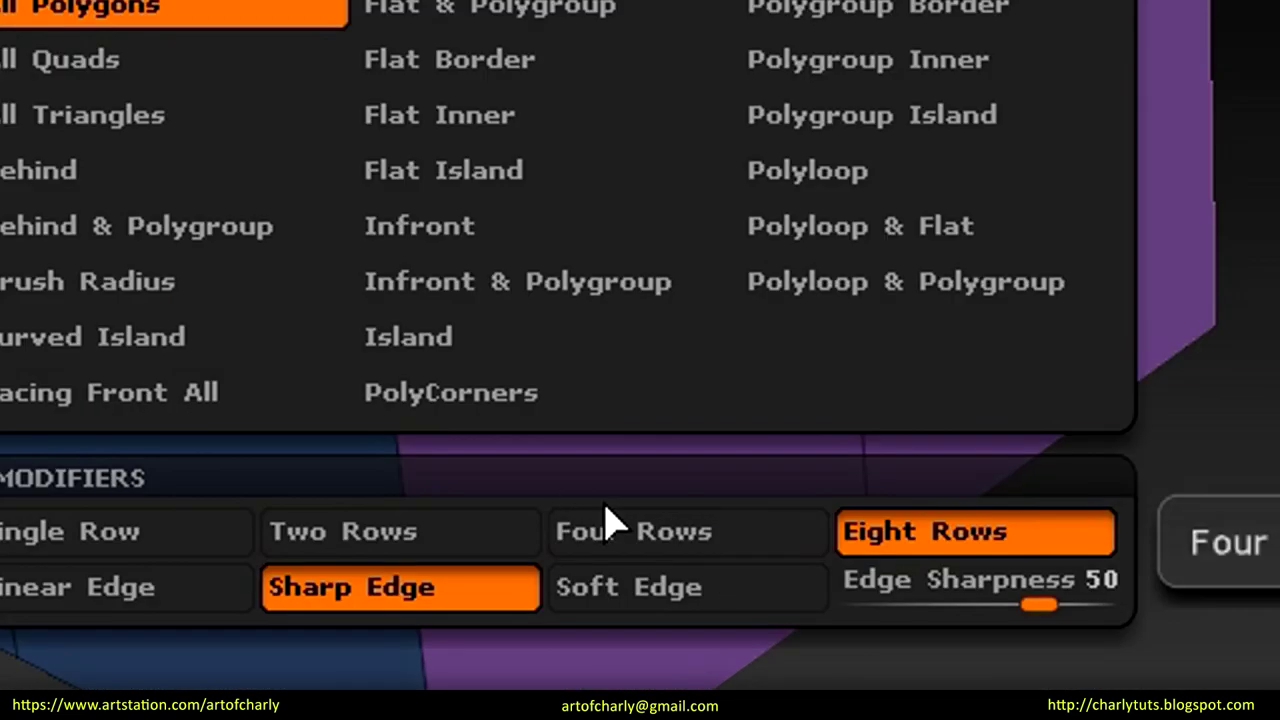
{"action": "left_click", "coordinate": [576, 523]}
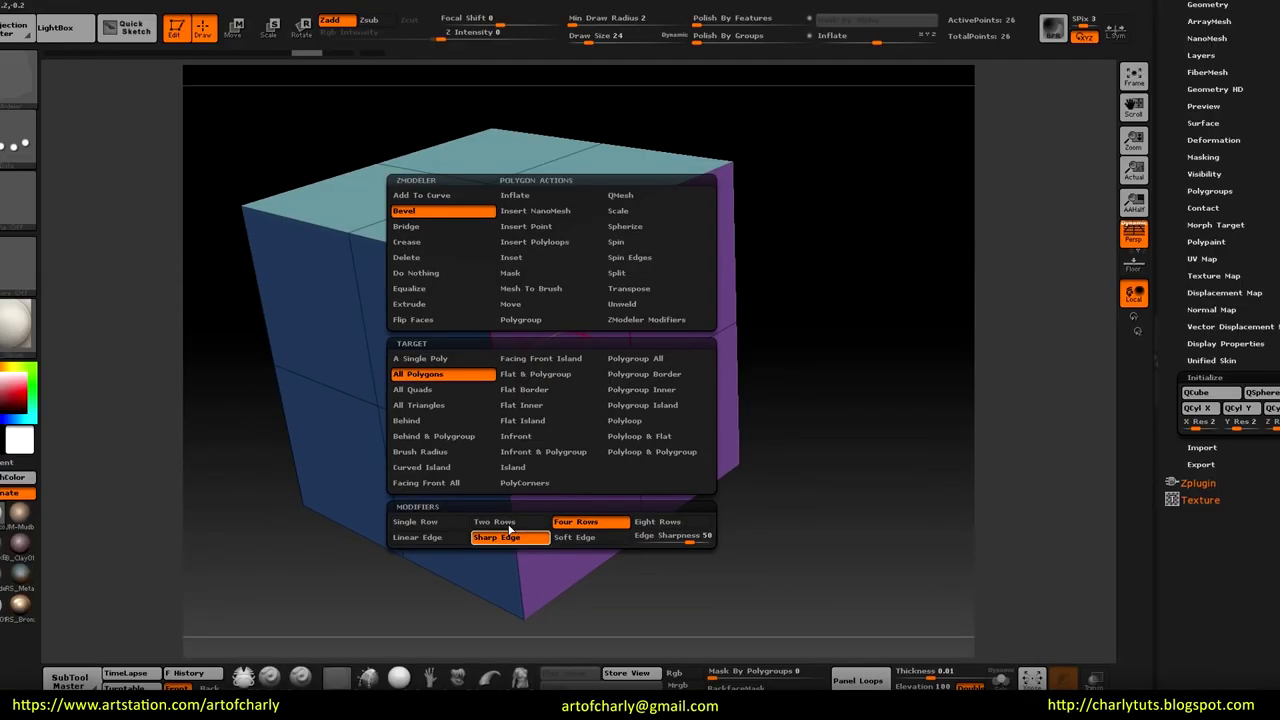
{"action": "left_click", "coordinate": [536, 285]}
{"action": "mouse_move", "coordinate": [536, 285]}
{"action": "left_mouse_down"}
{"action": "mouse_move", "coordinate": [546, 314]}
{"action": "mouse_move", "coordinate": [1050, 320]}
{"action": "left_mouse_up"}
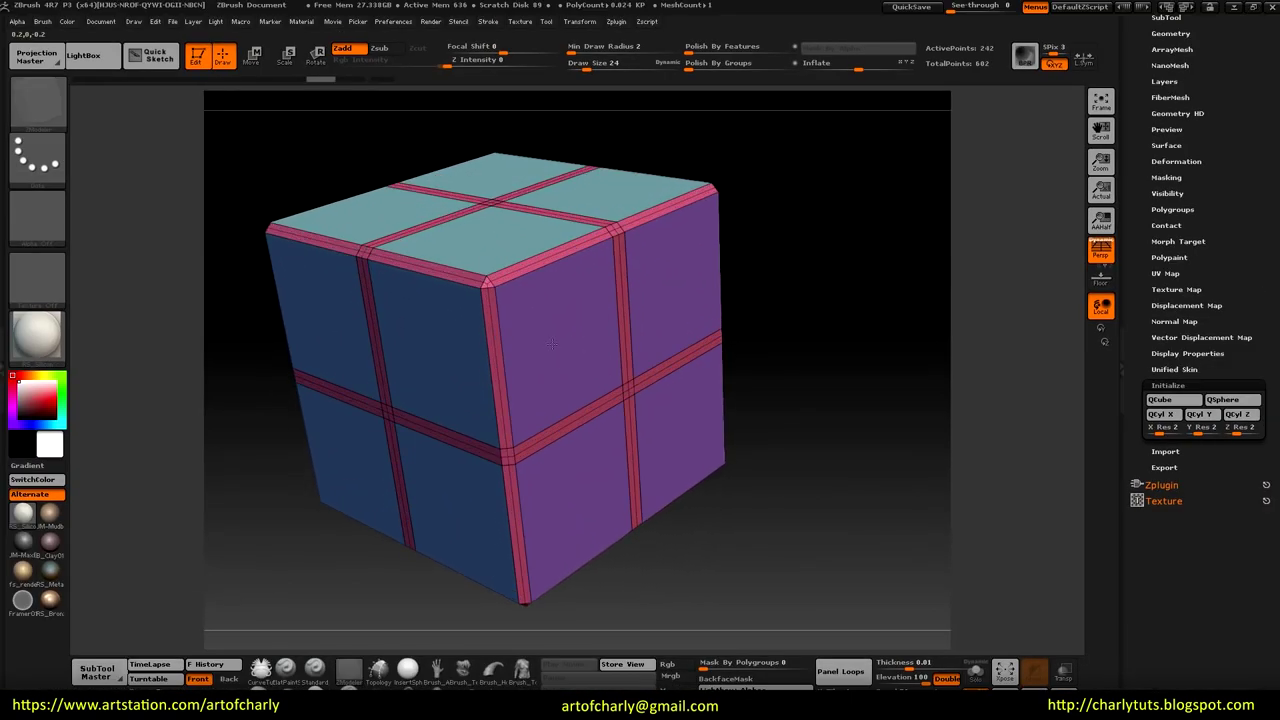
{"action": "left_click_drag", "start_coordinate": [775, 369], "coordinate": [792, 392]}
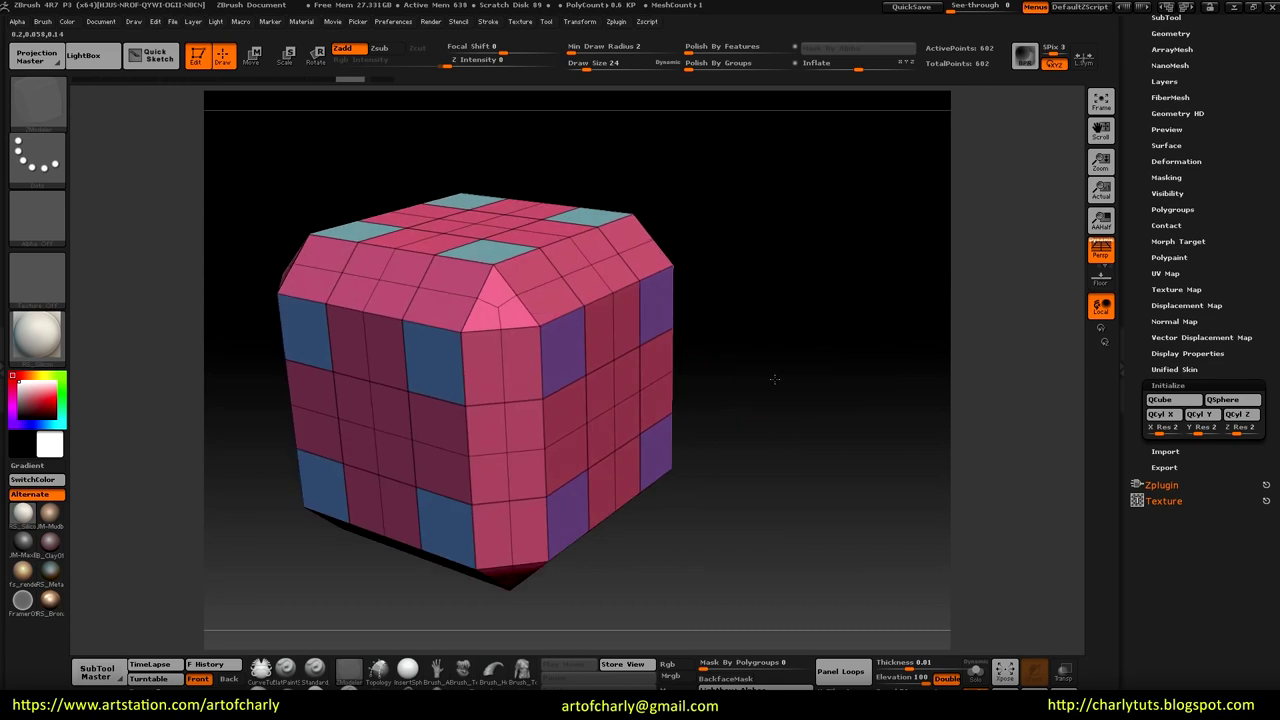
Step: Enable Dynamic subdivision under Tool > Geometry and orbit to view the smoothed cube from below
{"action": "left_click", "coordinate": [1170, 33]}
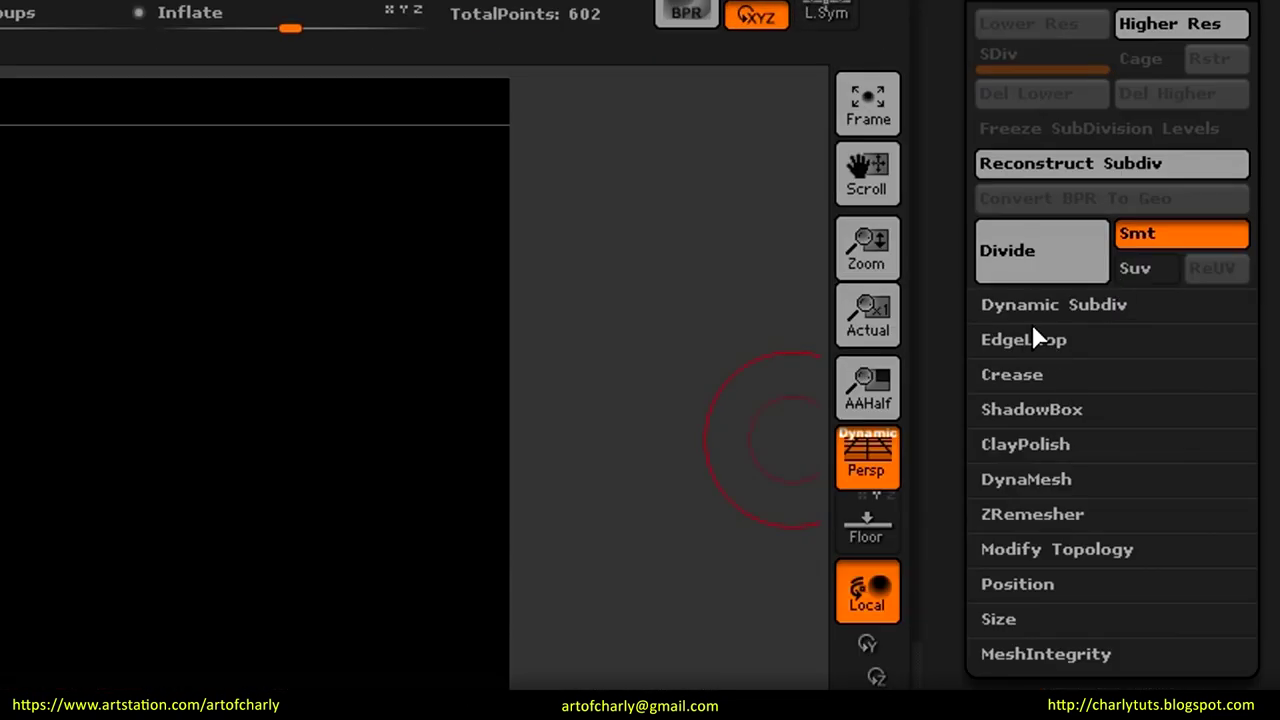
{"action": "left_click", "coordinate": [1055, 264]}
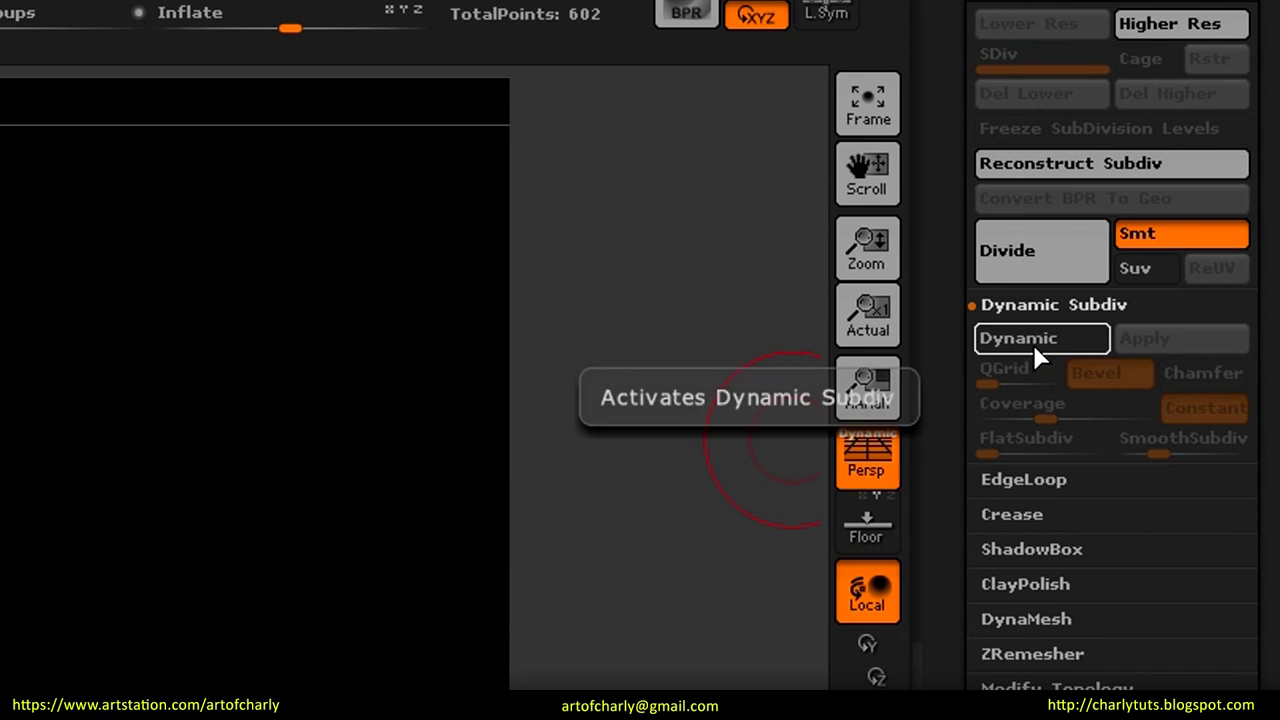
{"action": "left_click", "coordinate": [1037, 345]}
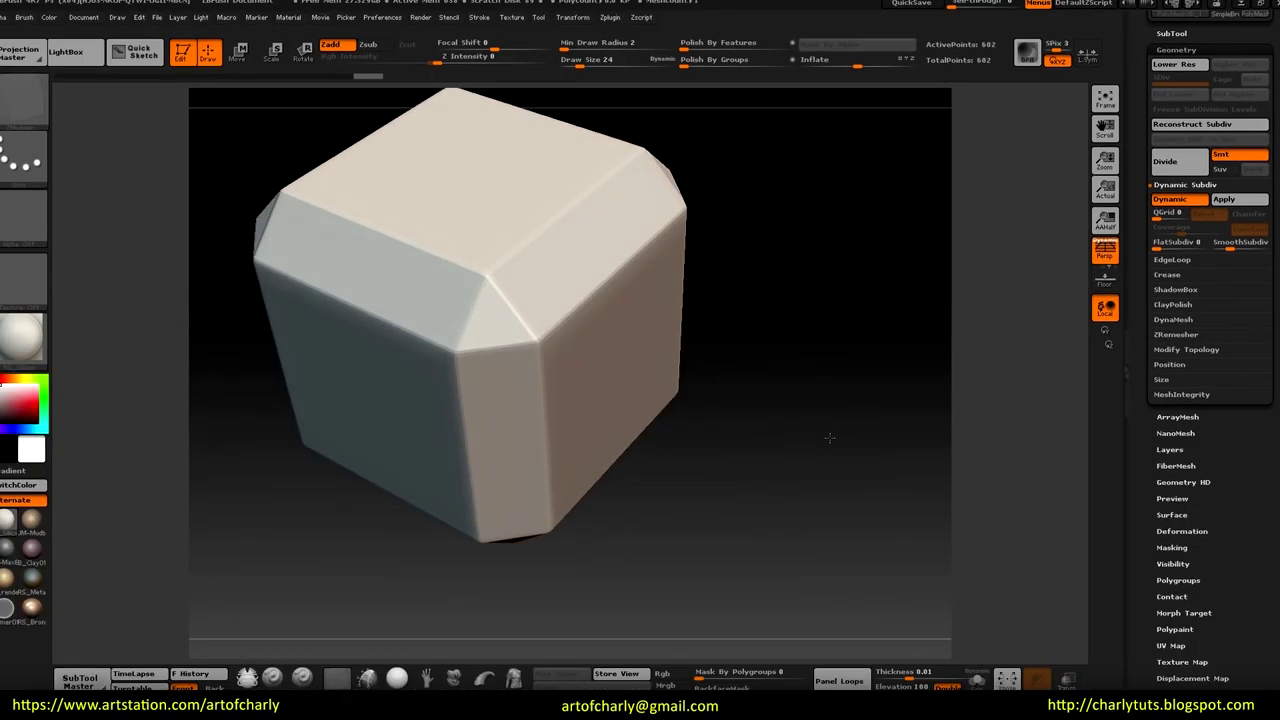
{"action": "mouse_move", "coordinate": [829, 437]}
{"action": "left_mouse_down"}
{"action": "mouse_move", "coordinate": [786, 400]}
{"action": "mouse_move", "coordinate": [829, 380]}
{"action": "mouse_move", "coordinate": [828, 306]}
{"action": "mouse_move", "coordinate": [829, 414]}
{"action": "mouse_move", "coordinate": [866, 463]}
{"action": "mouse_move", "coordinate": [849, 482]}
{"action": "mouse_move", "coordinate": [866, 508]}
{"action": "mouse_move", "coordinate": [850, 495]}
{"action": "left_mouse_up"}
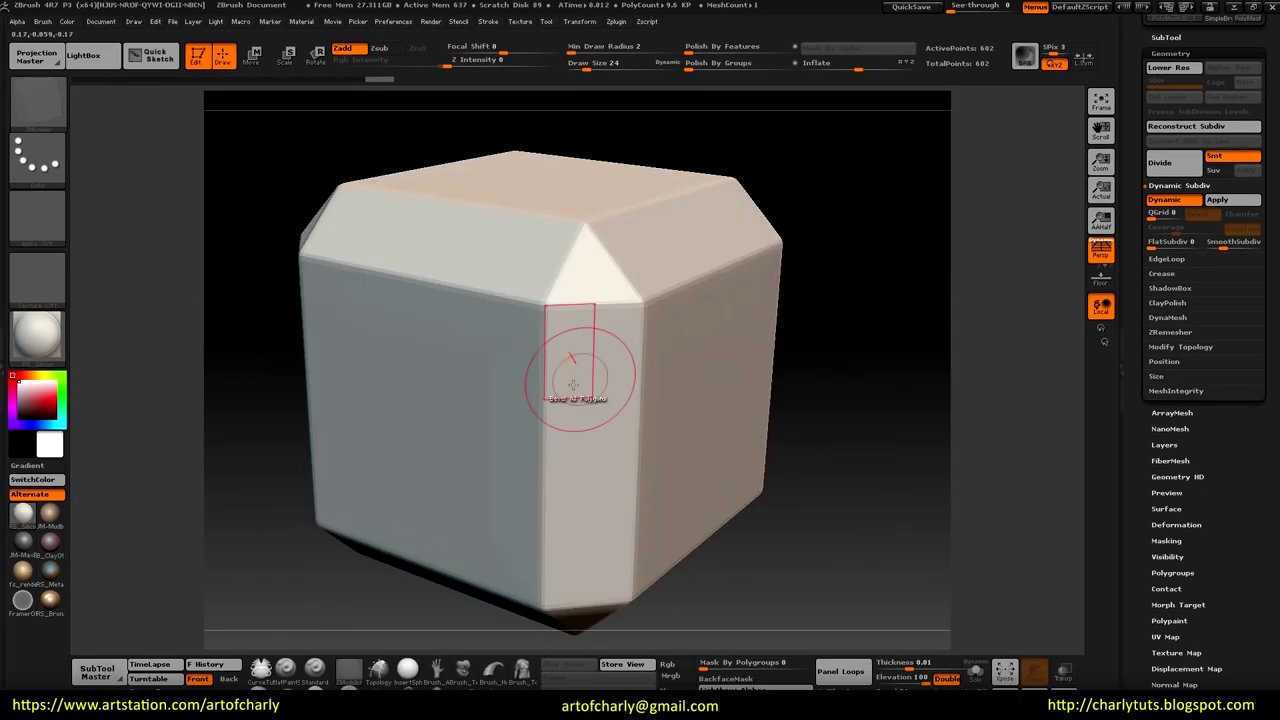
Step: Check the polygroup wireframe, then undo the bevel to restore the plain box
{"action": "key", "text": "shift+f"}
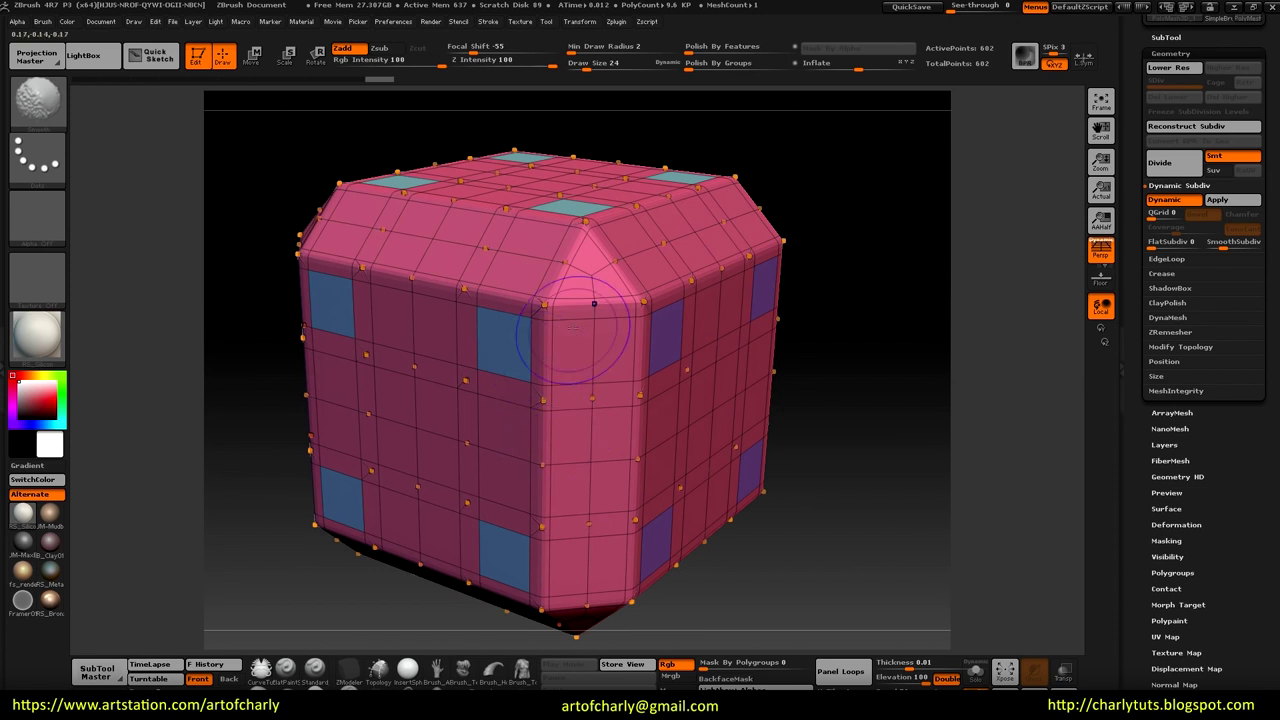
{"action": "key", "text": "shift+f"}
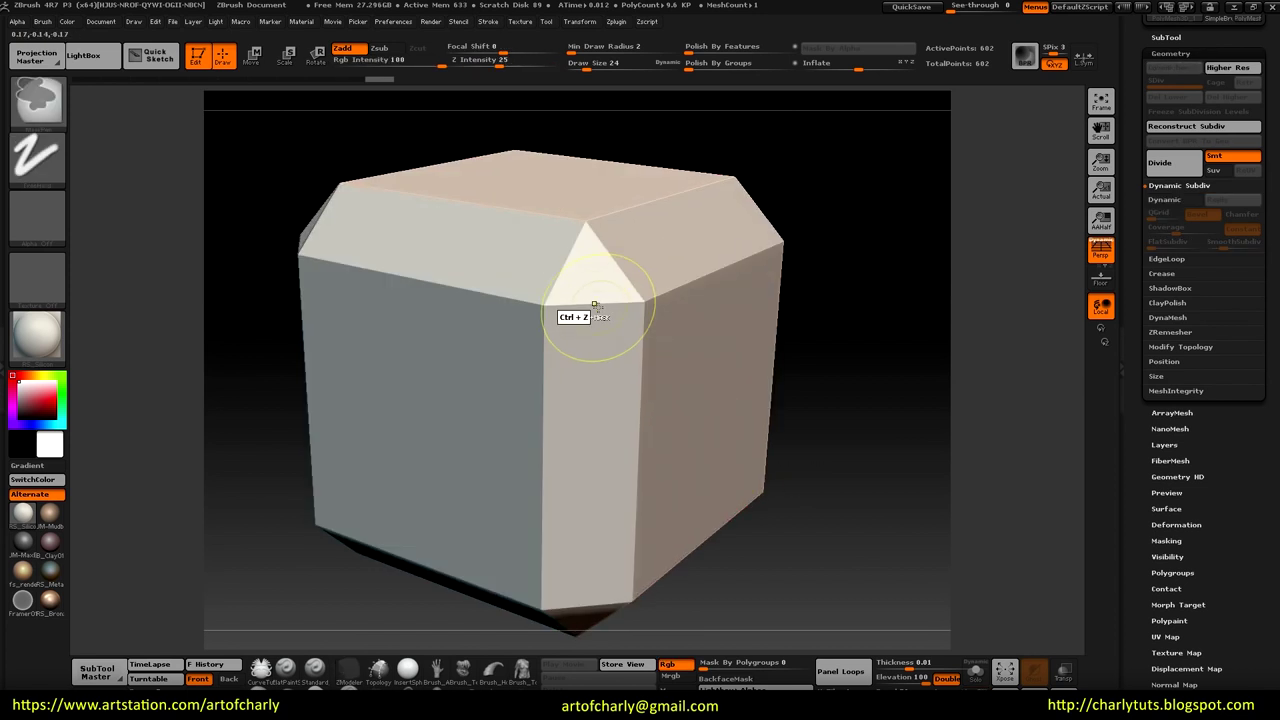
{"action": "key", "text": "ctrl+z"}
{"action": "key", "text": "space"}
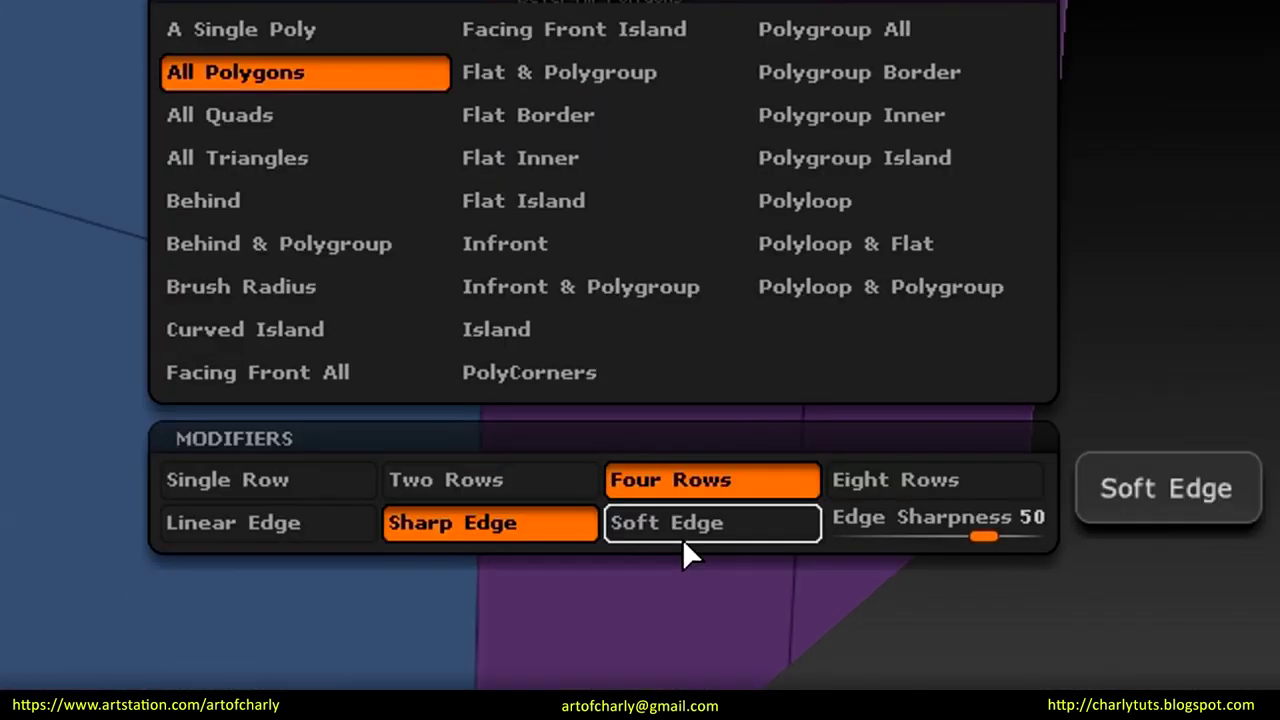
{"action": "left_click", "coordinate": [651, 537]}
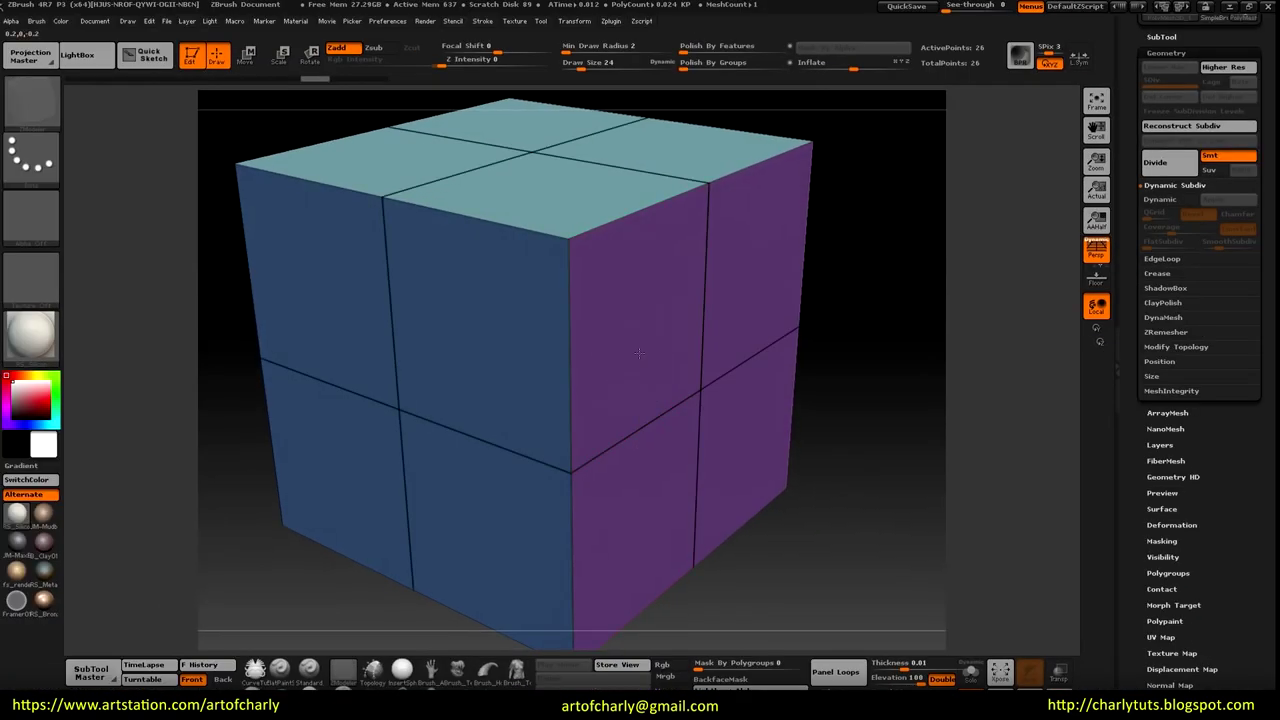
{"action": "left_click", "coordinate": [610, 300]}
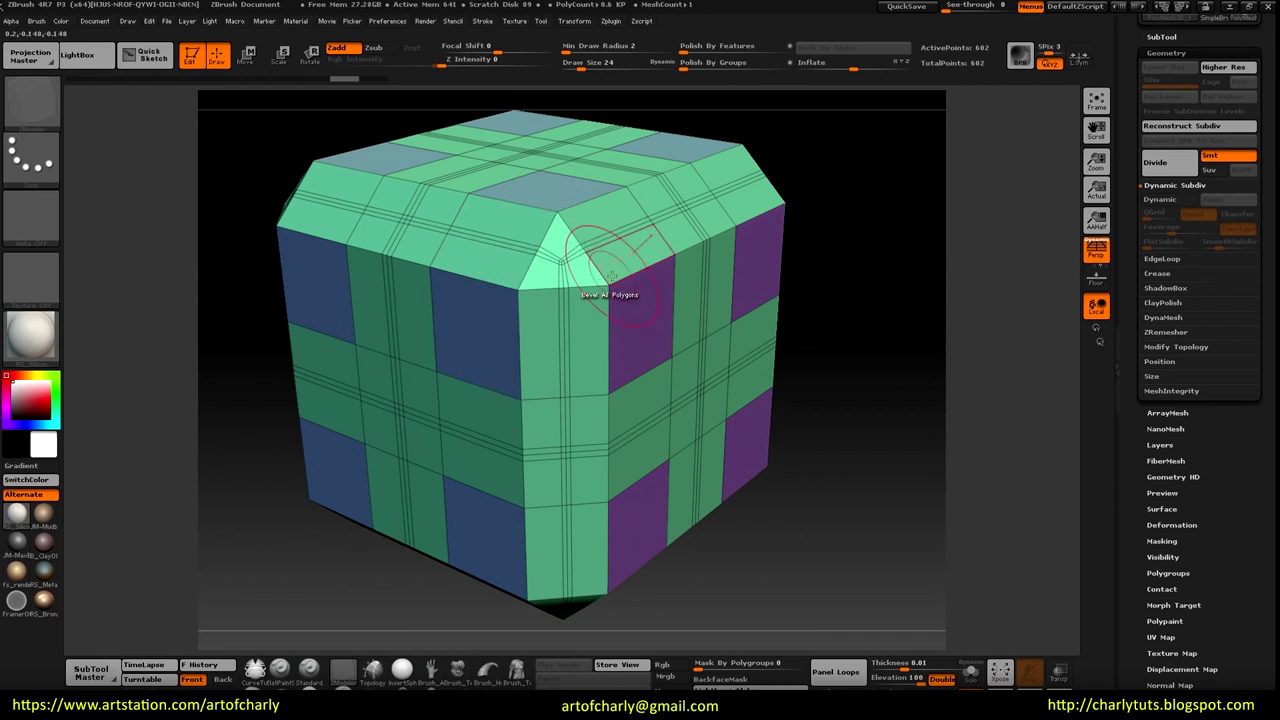
{"action": "key", "text": "d"}
{"action": "key", "text": "shift+f"}
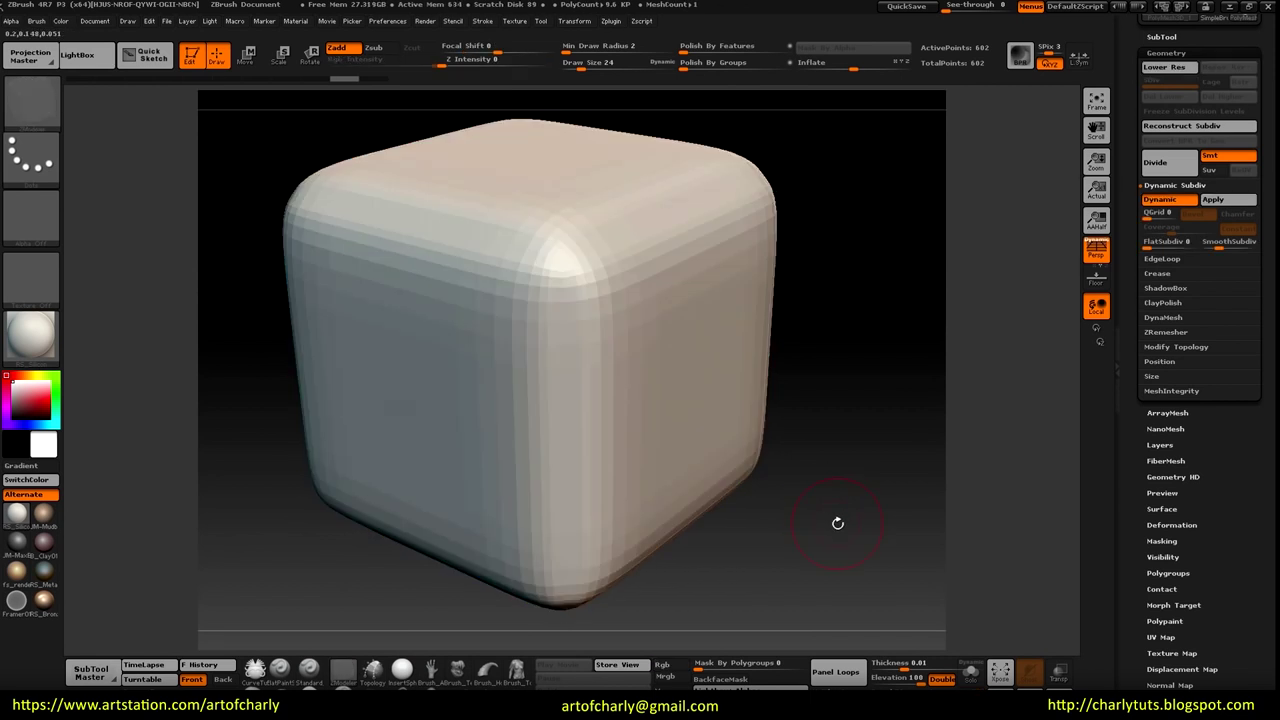
{"action": "left_click_drag", "start_coordinate": [837, 523], "coordinate": [725, 458]}
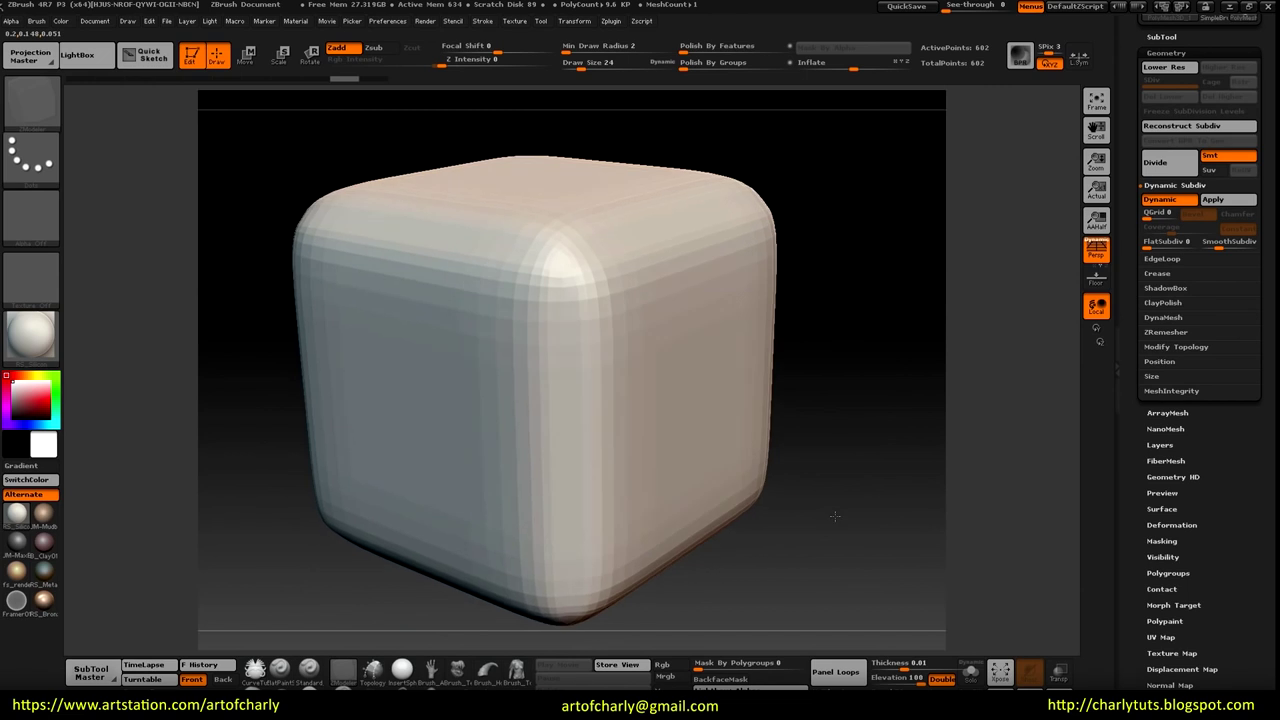
{"action": "key", "text": "b"}
{"action": "key", "text": "s"}
{"action": "key", "text": "t"}
{"action": "key", "text": "b"}
{"action": "key", "text": "z"}
{"action": "key", "text": "m"}
{"action": "key", "text": "shift+d"}
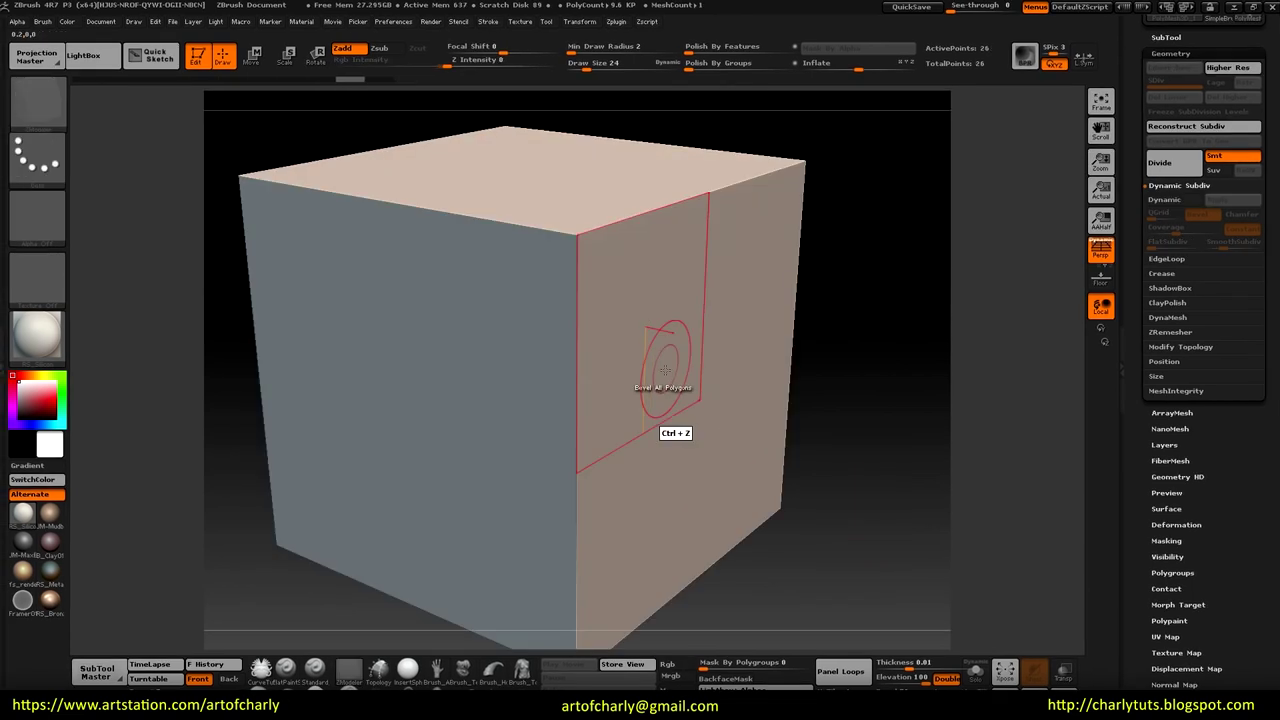
{"action": "key", "text": "shift+f"}
{"action": "key", "text": "space"}
{"action": "left_click", "coordinate": [372, 228]}
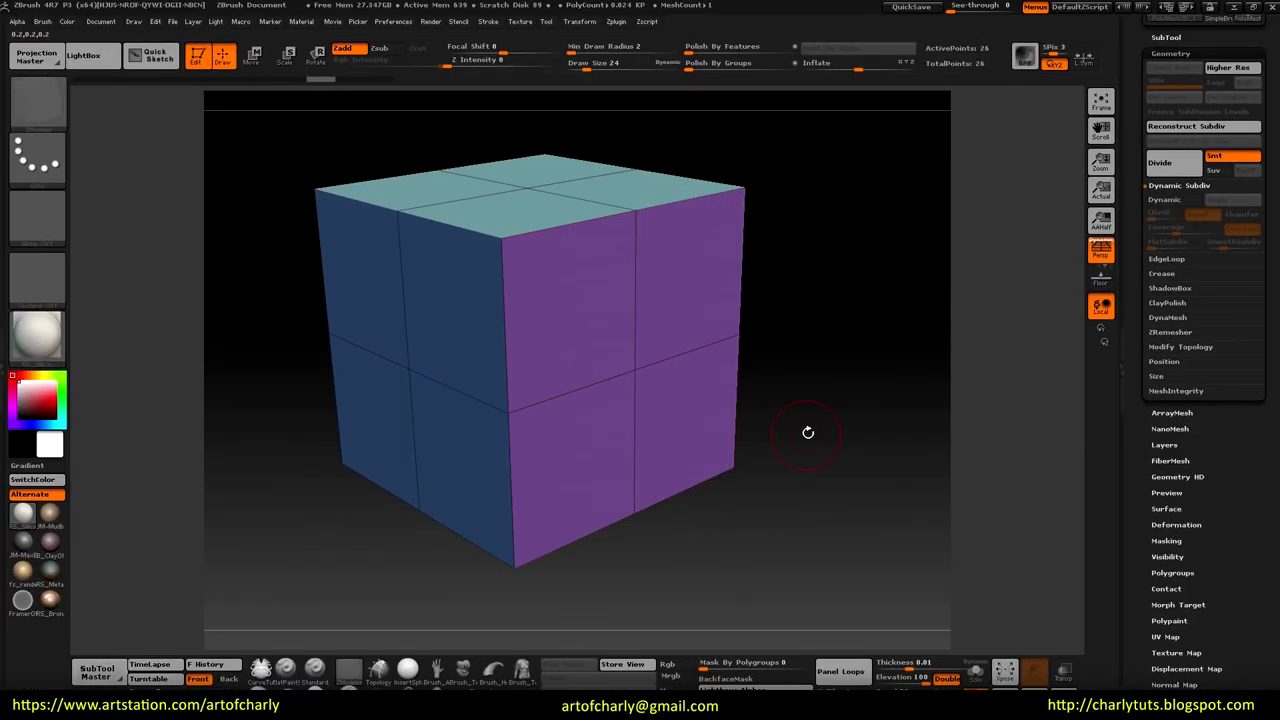
Step: Try an interactive Bezier Curve bridge from the right face, then undo it
{"action": "mouse_move", "coordinate": [808, 432]}
{"action": "left_mouse_down"}
{"action": "mouse_move", "coordinate": [800, 477]}
{"action": "mouse_move", "coordinate": [640, 352]}
{"action": "left_mouse_up"}
{"action": "mouse_move", "coordinate": [686, 387]}
{"action": "left_mouse_down"}
{"action": "mouse_move", "coordinate": [793, 288]}
{"action": "mouse_move", "coordinate": [690, 337]}
{"action": "mouse_move", "coordinate": [768, 306]}
{"action": "left_mouse_up"}
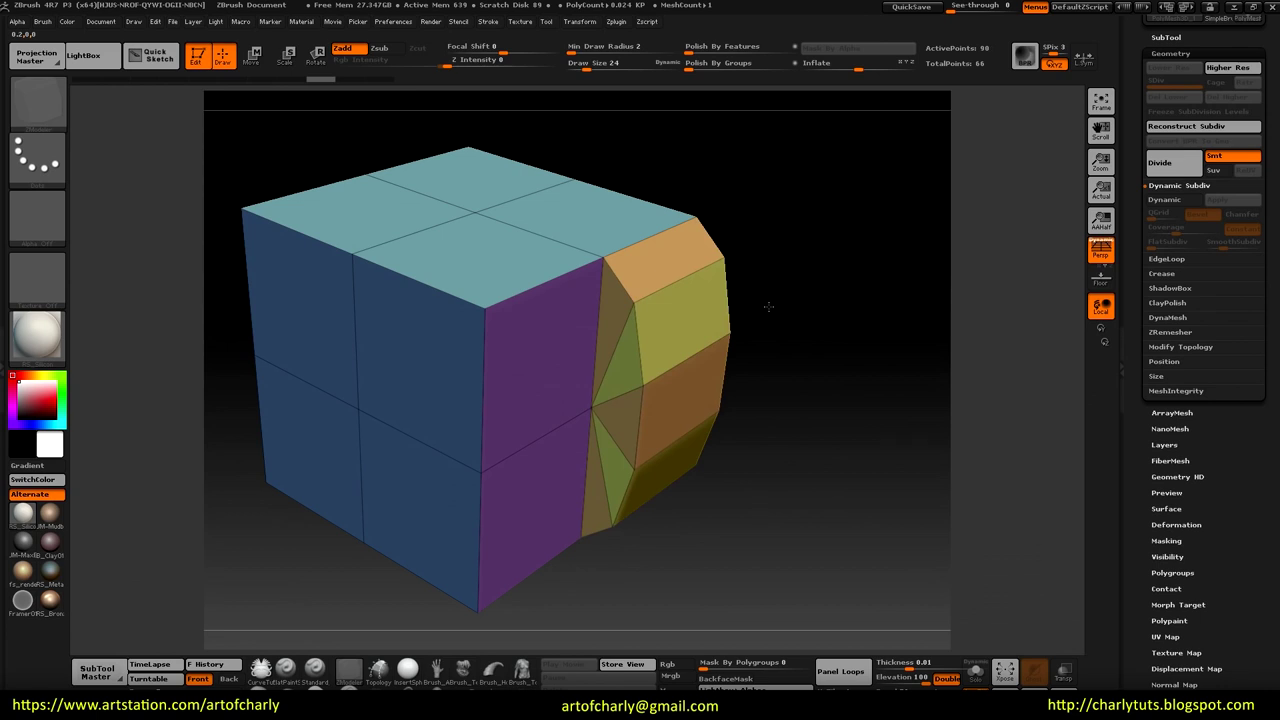
{"action": "left_click_drag", "start_coordinate": [720, 321], "coordinate": [806, 406]}
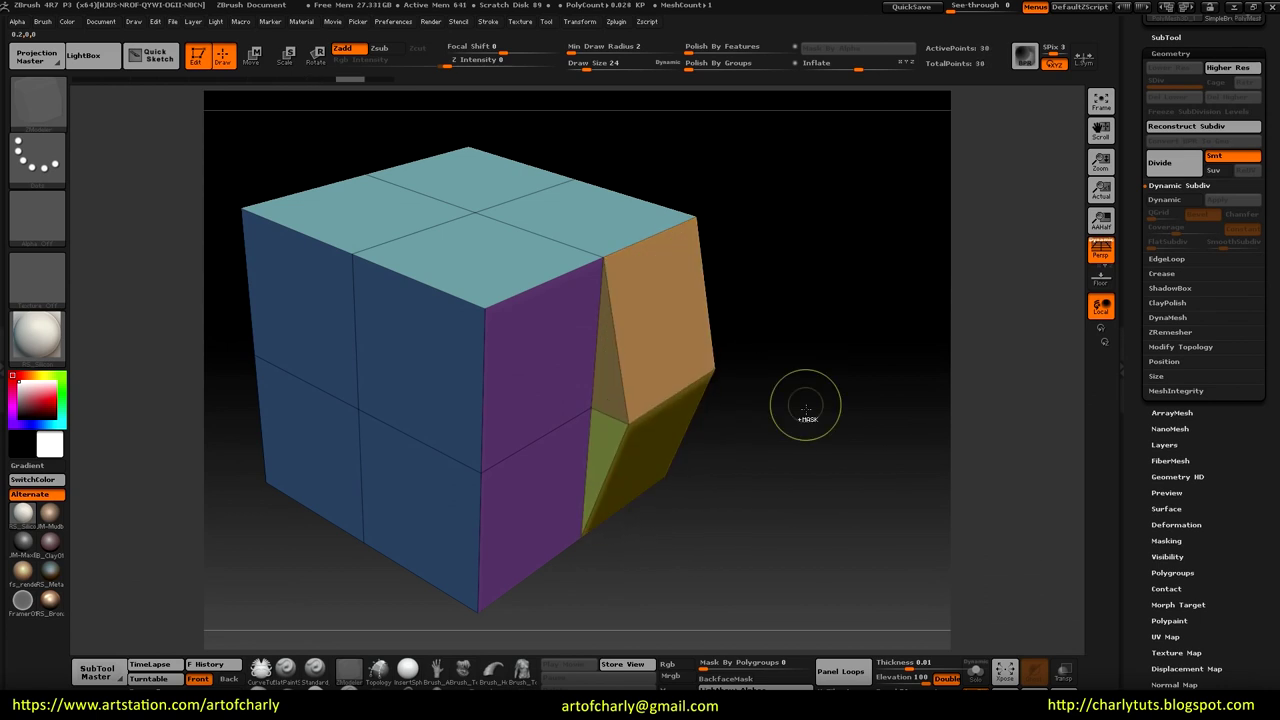
{"action": "key", "text": "ctrl+z"}
{"action": "key", "text": "space"}
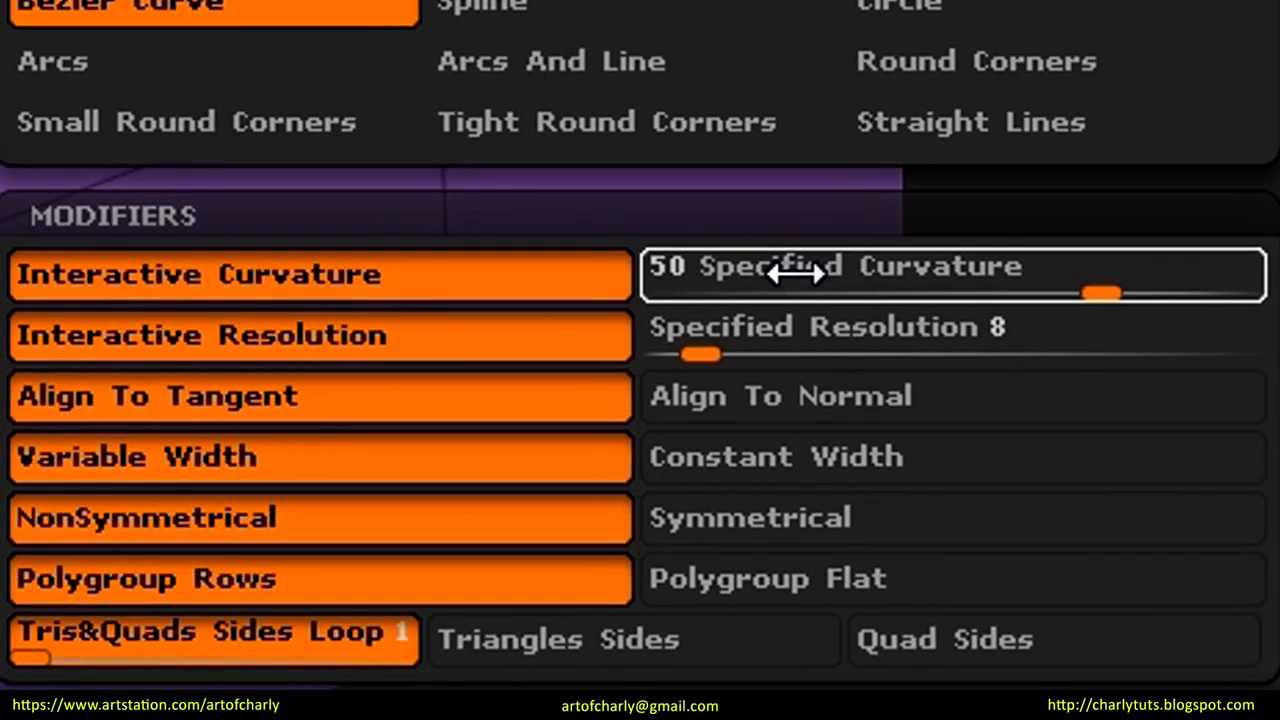
Step: Switch to Specified Curvature and test curved bridges with more segments, undoing each
{"action": "left_click", "coordinate": [795, 272]}
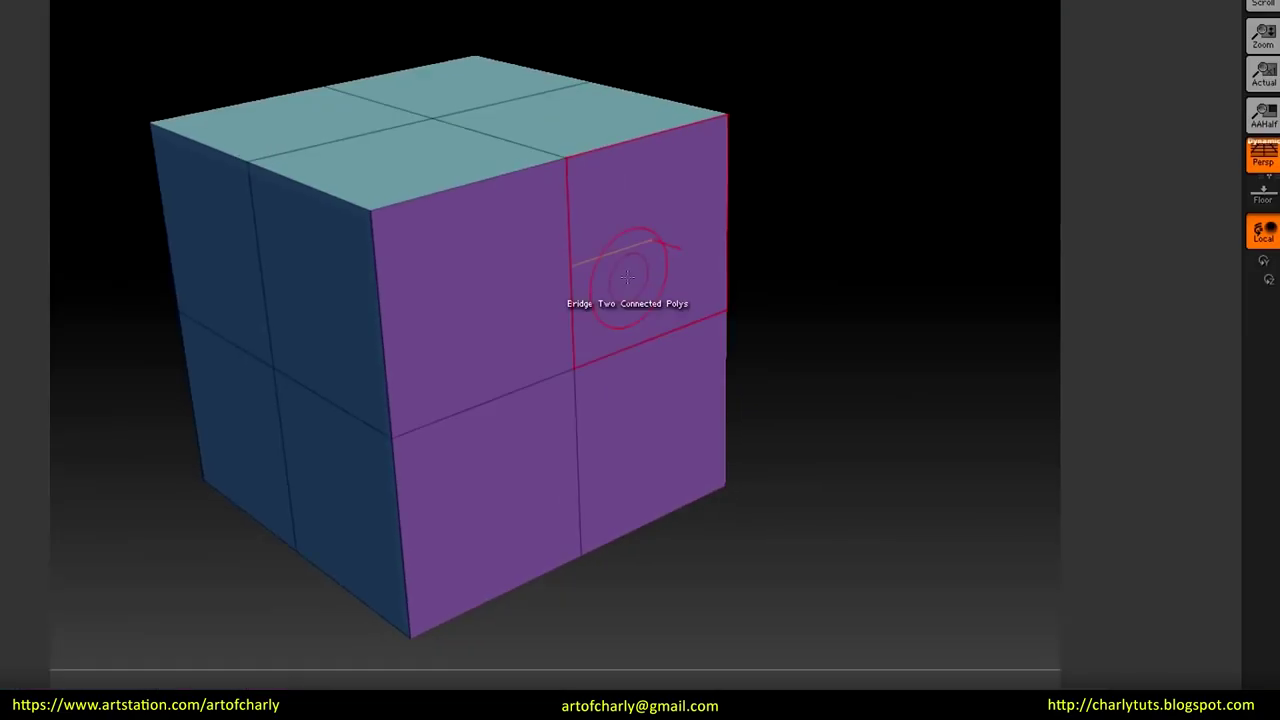
{"action": "left_click_drag", "start_coordinate": [614, 286], "coordinate": [716, 364]}
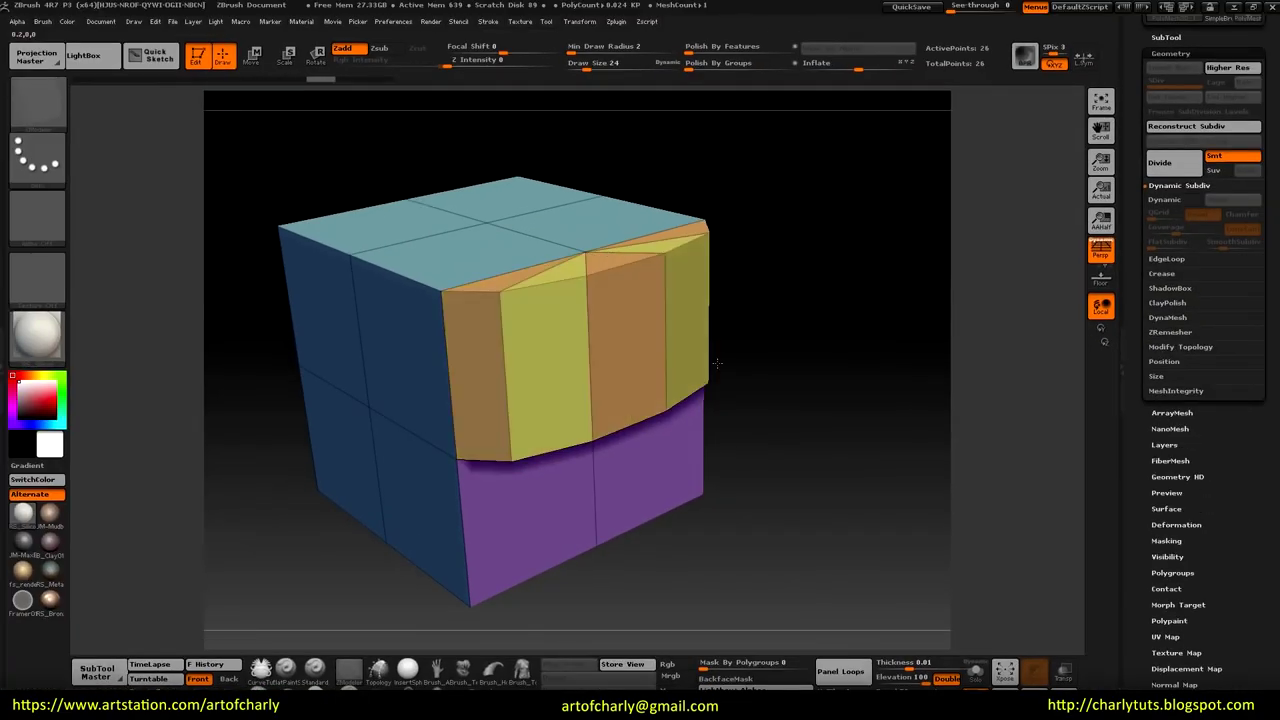
{"action": "key", "text": "ctrl+z"}
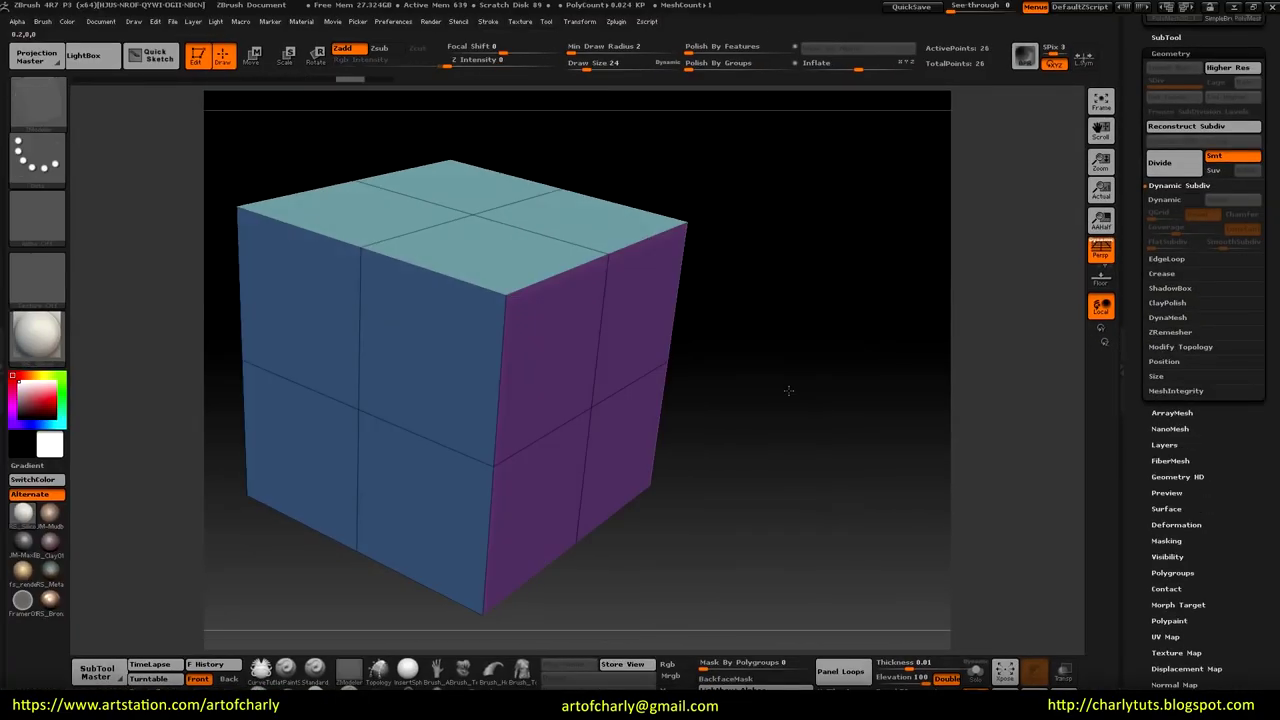
{"action": "left_click_drag", "start_coordinate": [635, 318], "coordinate": [677, 358]}
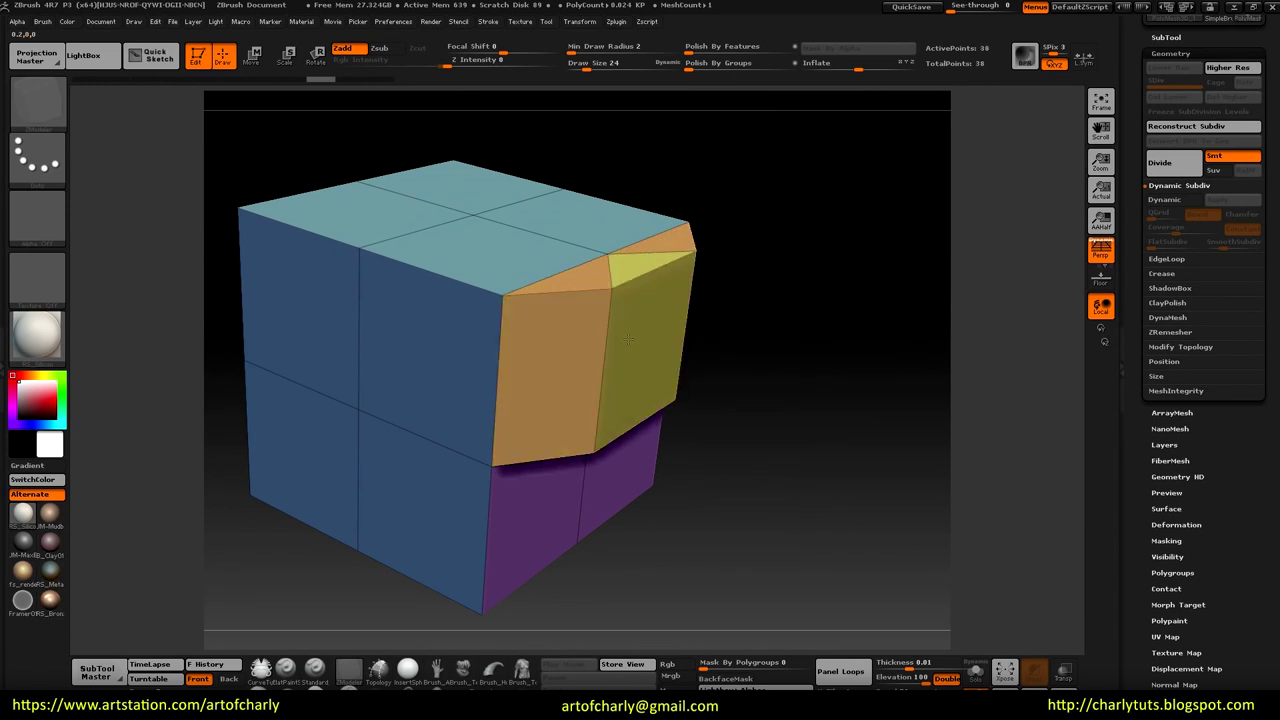
{"action": "left_click_drag", "start_coordinate": [865, 318], "coordinate": [848, 481]}
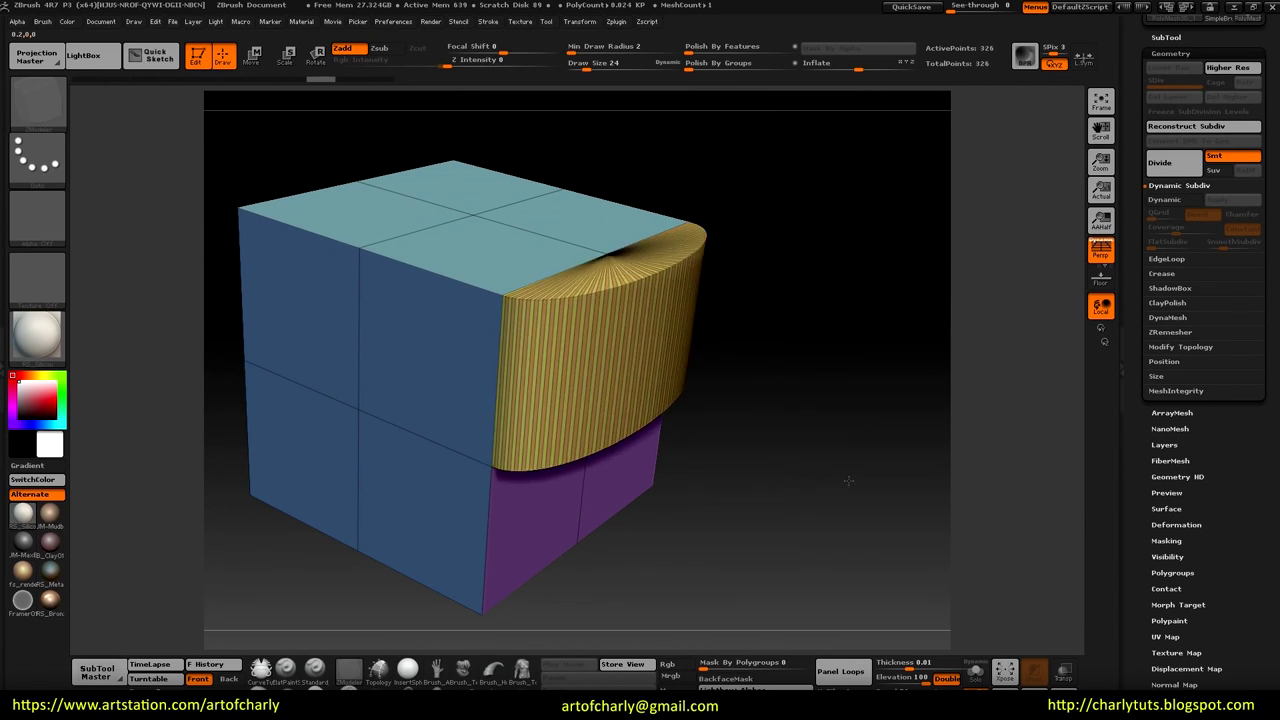
{"action": "key", "text": "ctrl+z"}
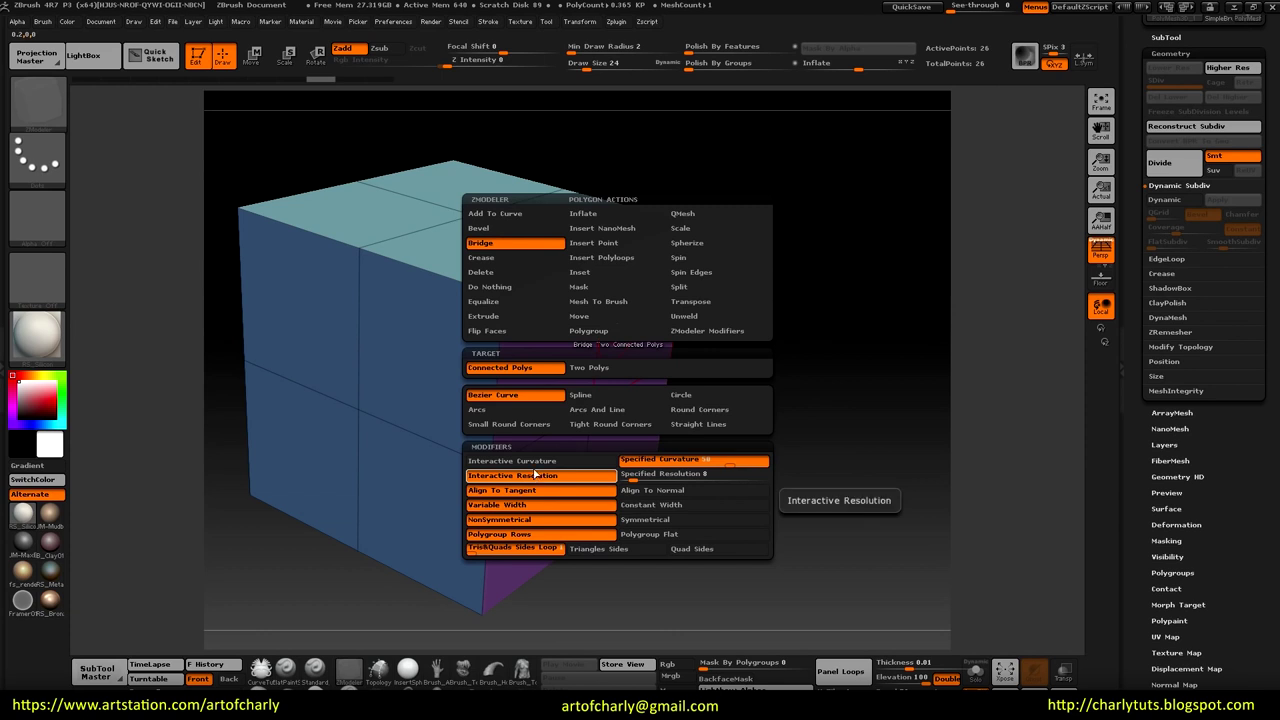
Step: Set Specified Resolution and bridge the purple face into fan-striped arcs, undoing them
{"action": "left_click", "coordinate": [535, 476]}
{"action": "left_click_drag", "start_coordinate": [630, 334], "coordinate": [910, 441]}
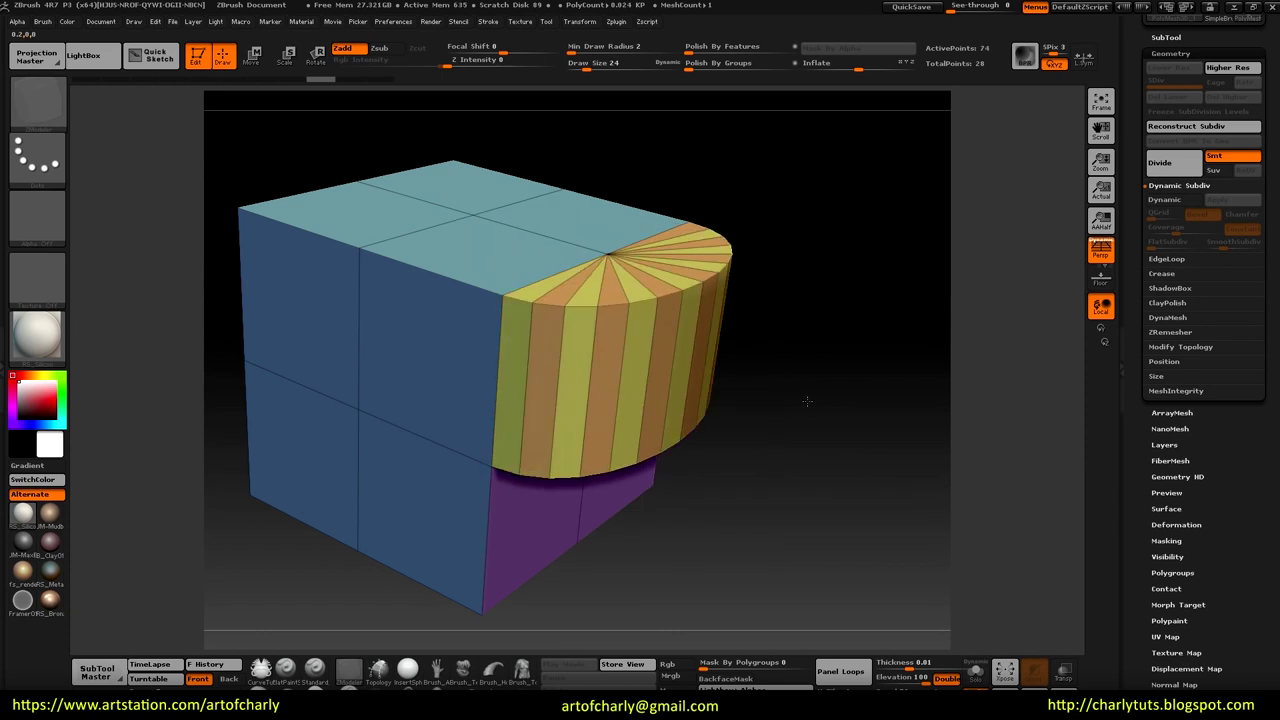
{"action": "key", "text": "space"}
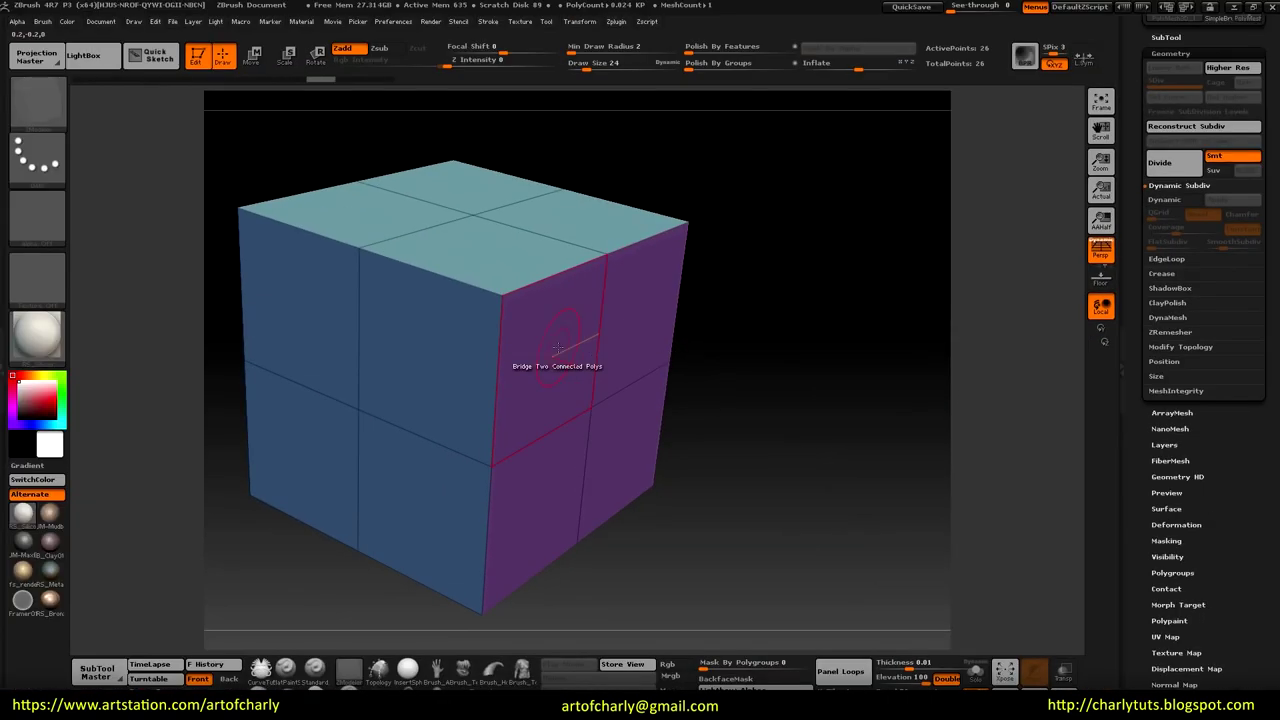
{"action": "mouse_move", "coordinate": [520, 368]}
{"action": "left_mouse_down"}
{"action": "mouse_move", "coordinate": [741, 308]}
{"action": "mouse_move", "coordinate": [749, 294]}
{"action": "left_mouse_up"}
{"action": "key", "text": "ctrl+z"}
Step: Test striped and arched bridges on the purple and top faces, undo them, and scroll the tray
{"action": "right_click", "coordinate": [621, 396]}
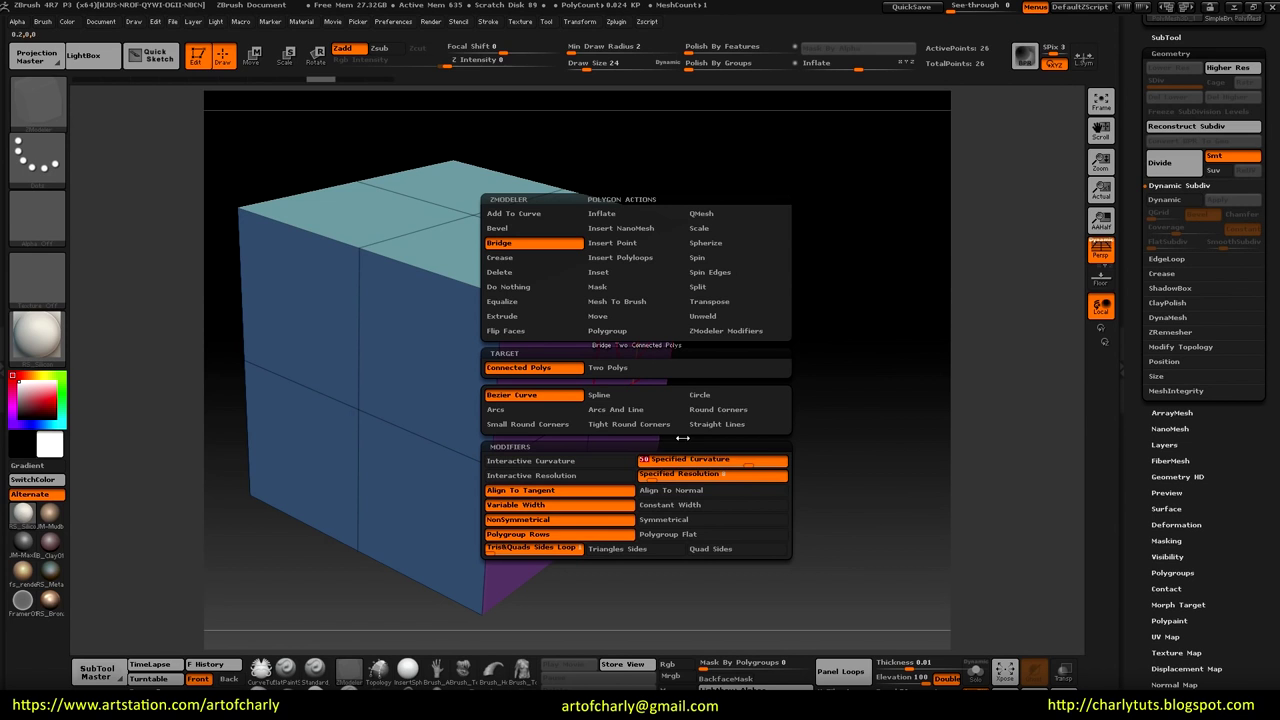
{"action": "left_click_drag", "start_coordinate": [655, 300], "coordinate": [812, 500]}
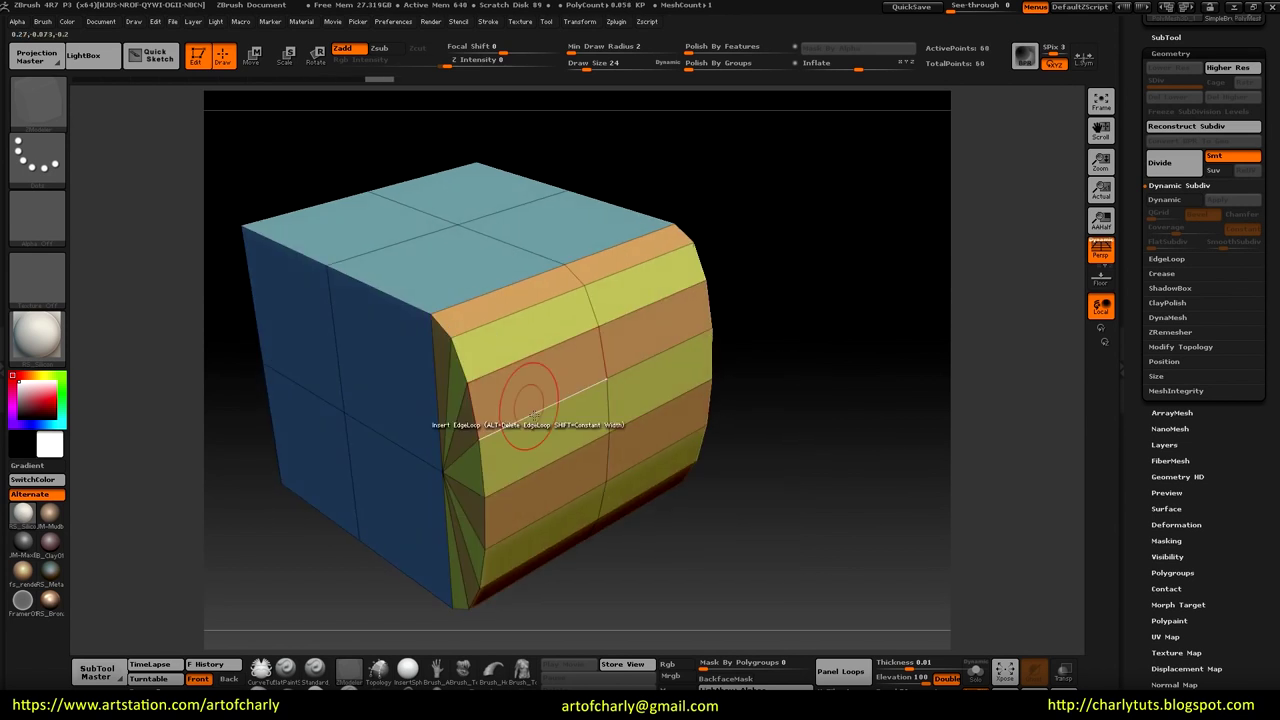
{"action": "key", "text": "ctrl+z"}
{"action": "left_click_drag", "start_coordinate": [497, 268], "coordinate": [777, 366]}
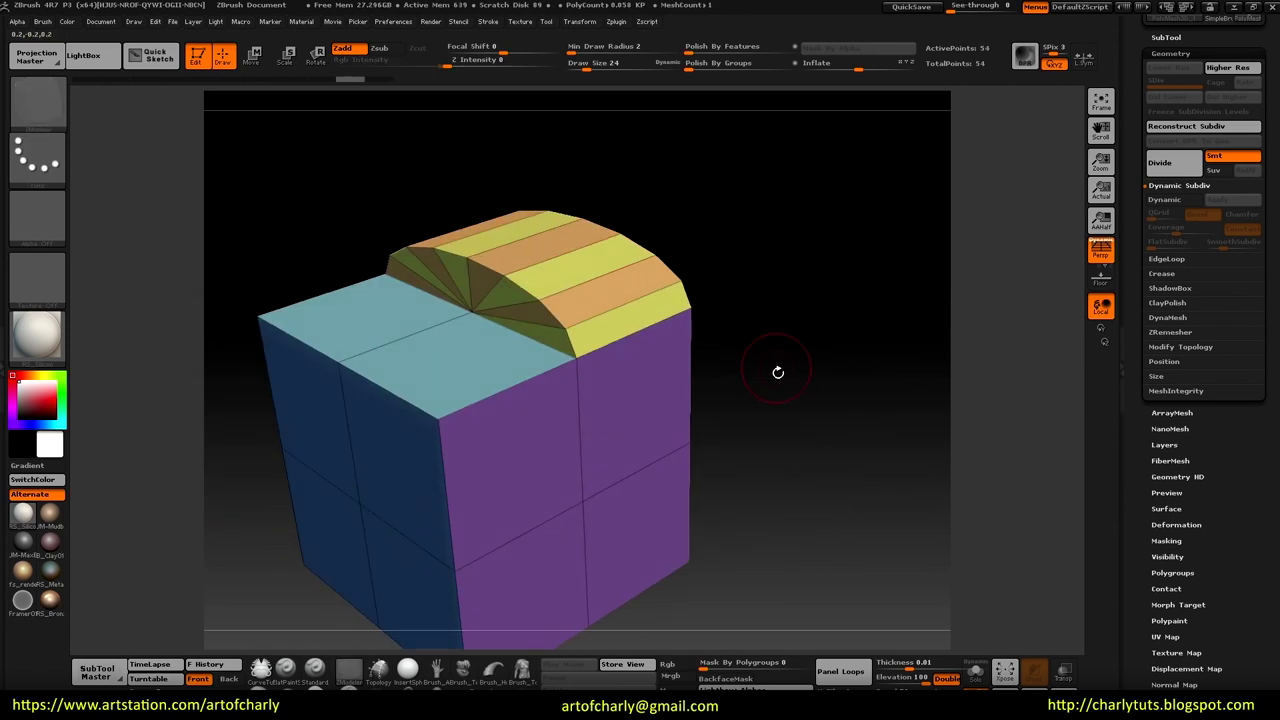
{"action": "key", "text": "ctrl+z"}
{"action": "key", "text": "space"}
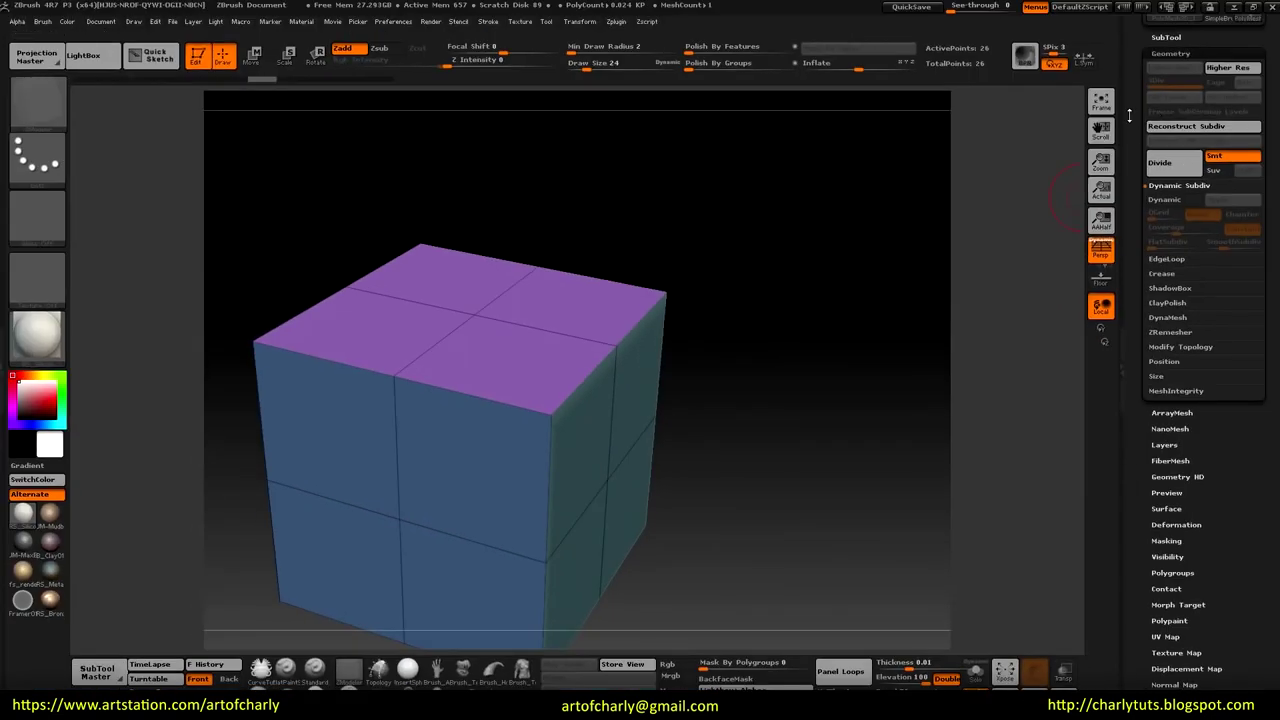
{"action": "left_click_drag", "start_coordinate": [1129, 116], "coordinate": [1189, 244]}
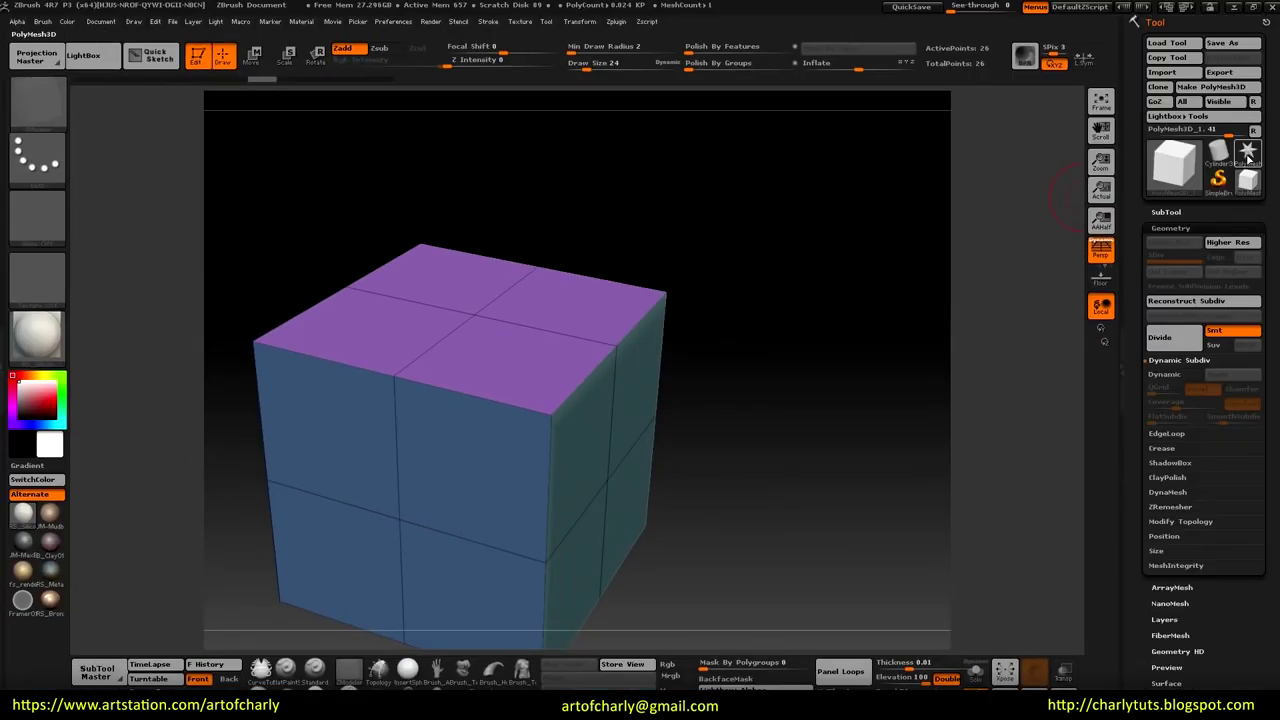
Step: Switch to the star mesh, frame it, and turn it to a new viewing angle
{"action": "left_click", "coordinate": [1247, 153]}
{"action": "key", "text": "f"}
{"action": "mouse_move", "coordinate": [846, 449]}
{"action": "left_mouse_down"}
{"action": "mouse_move", "coordinate": [828, 488]}
{"action": "mouse_move", "coordinate": [729, 477]}
{"action": "mouse_move", "coordinate": [776, 452]}
{"action": "left_mouse_up"}
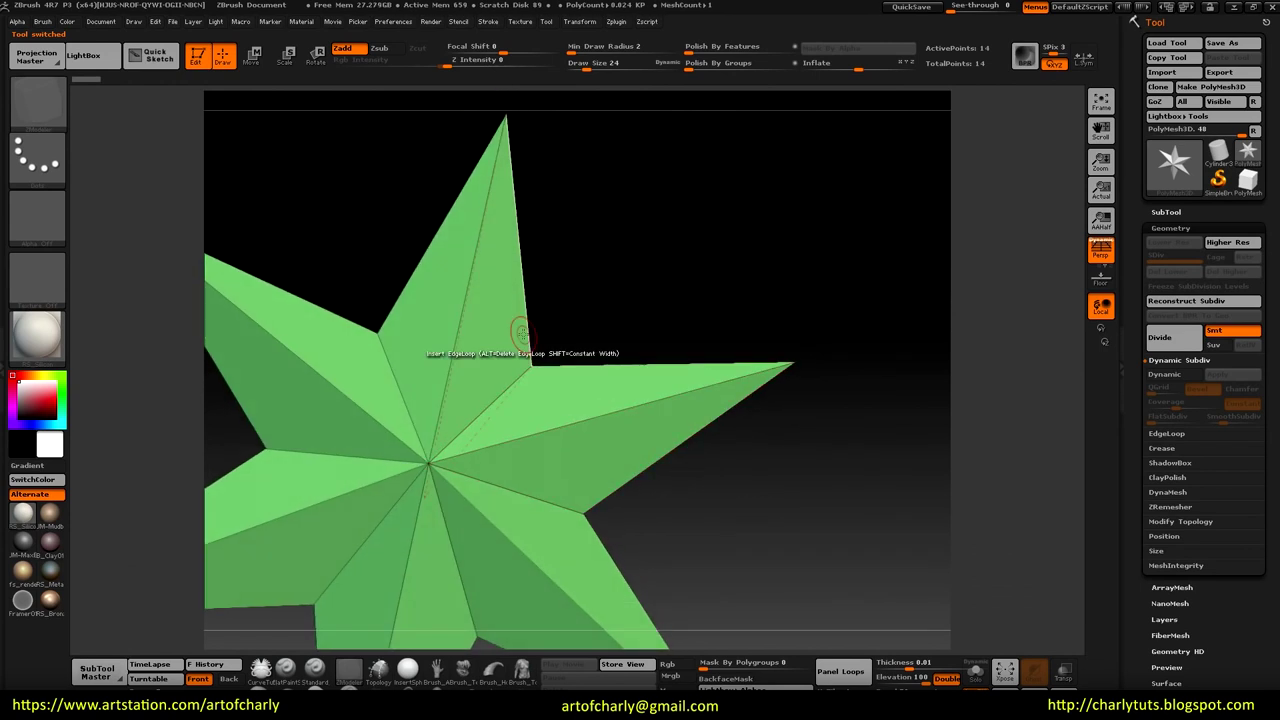
{"action": "left_click_drag", "start_coordinate": [684, 300], "coordinate": [674, 314]}
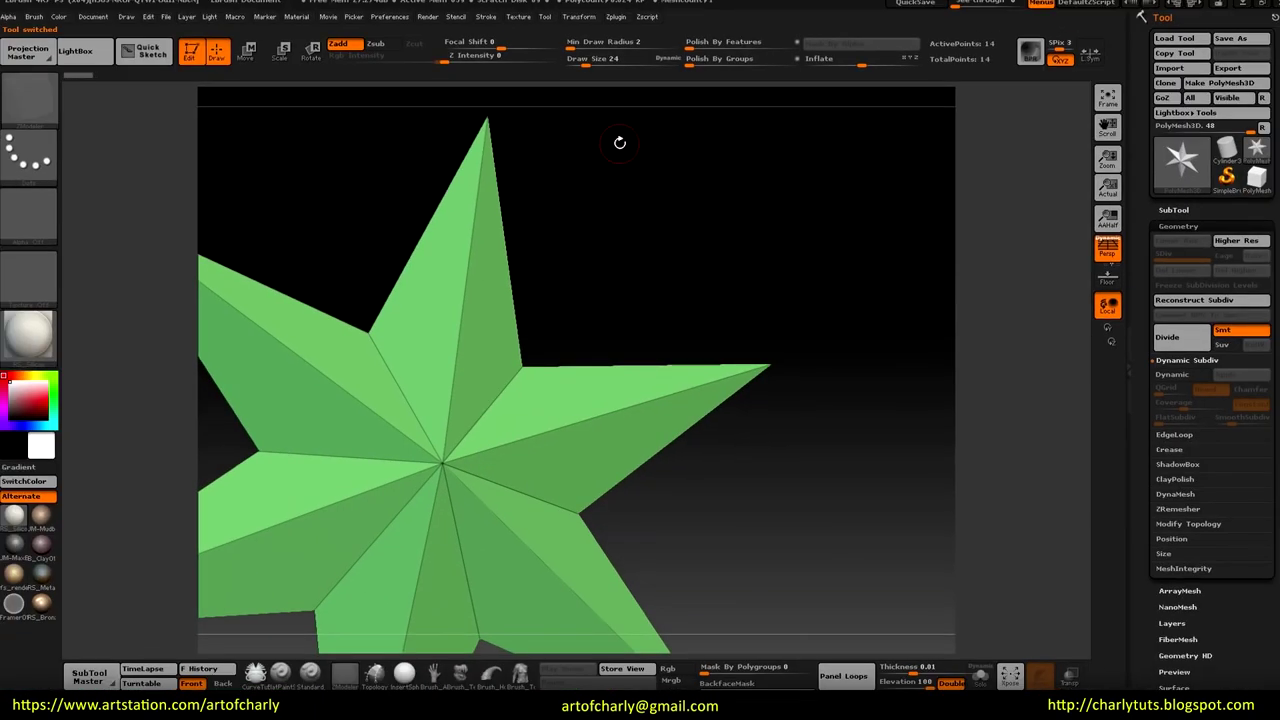
{"action": "left_click_drag", "start_coordinate": [616, 270], "coordinate": [620, 300]}
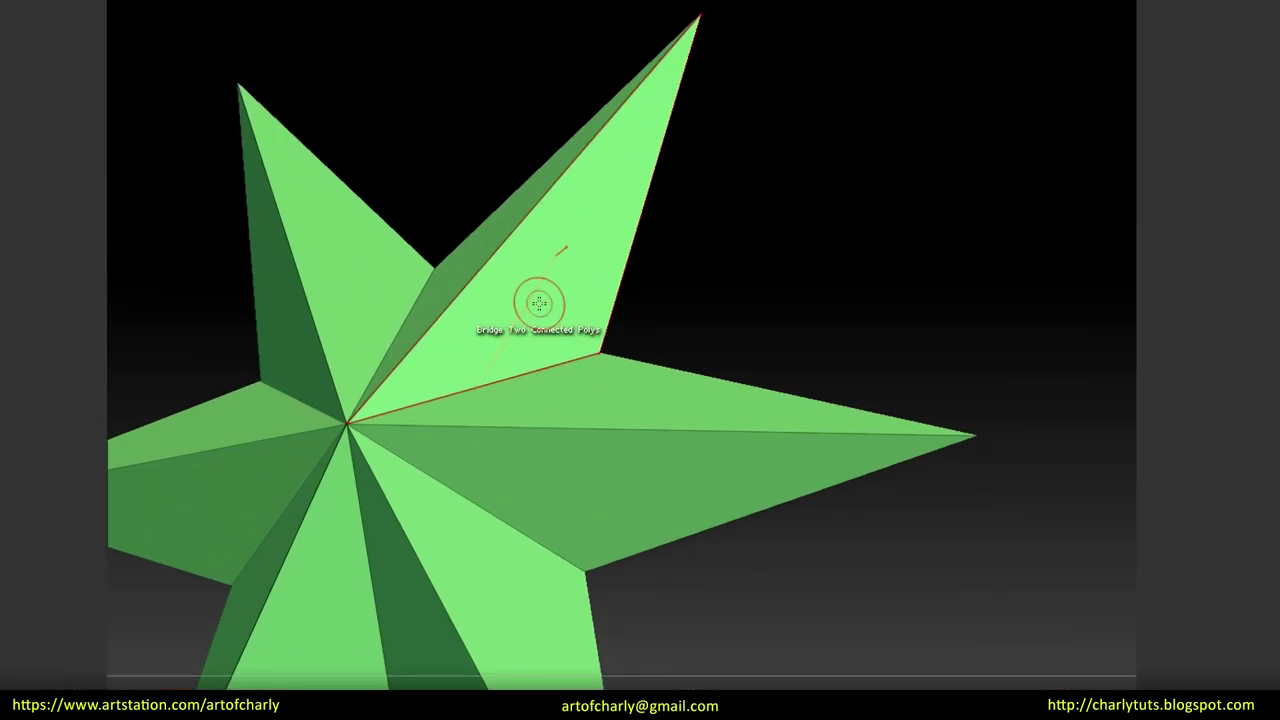
Step: Bridge polygons off the star arms with Align To Normal on, then undo back to the 2x2 cube
{"action": "key", "text": "space"}
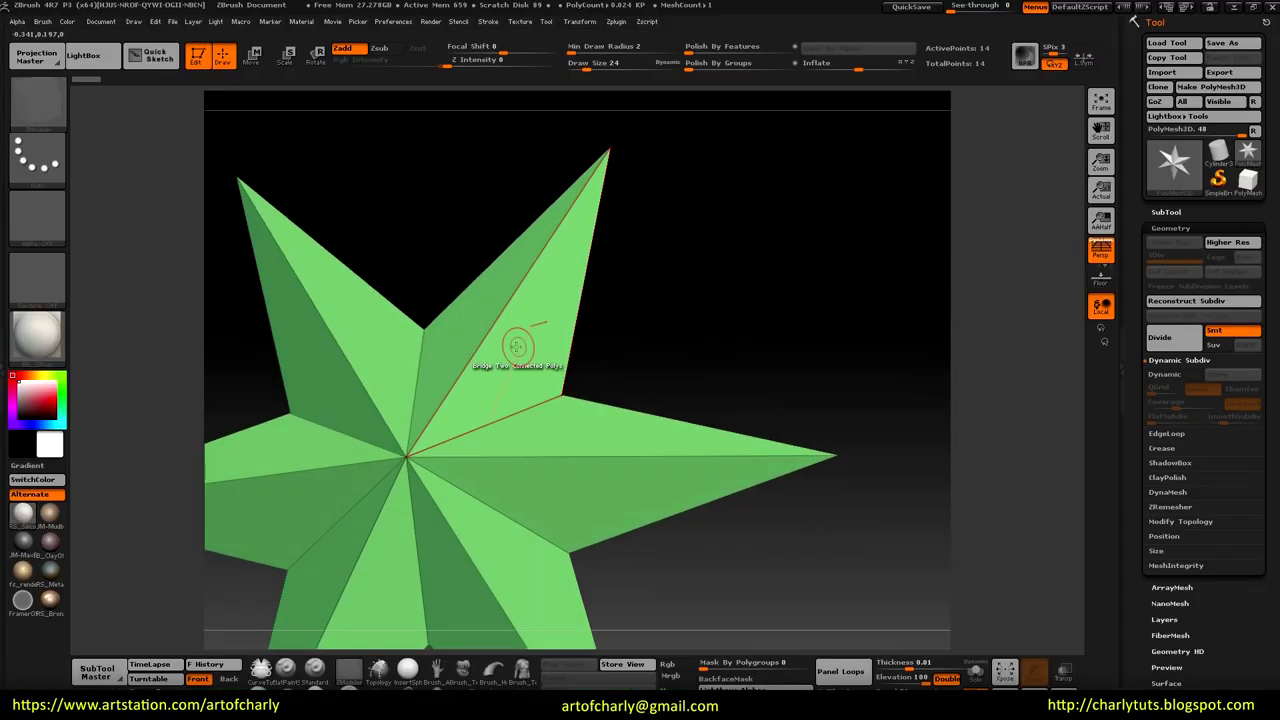
{"action": "left_click_drag", "start_coordinate": [517, 346], "coordinate": [552, 331]}
{"action": "mouse_move", "coordinate": [805, 604]}
{"action": "left_mouse_down"}
{"action": "mouse_move", "coordinate": [775, 537]}
{"action": "mouse_move", "coordinate": [795, 534]}
{"action": "left_mouse_up"}
{"action": "key", "text": "space"}
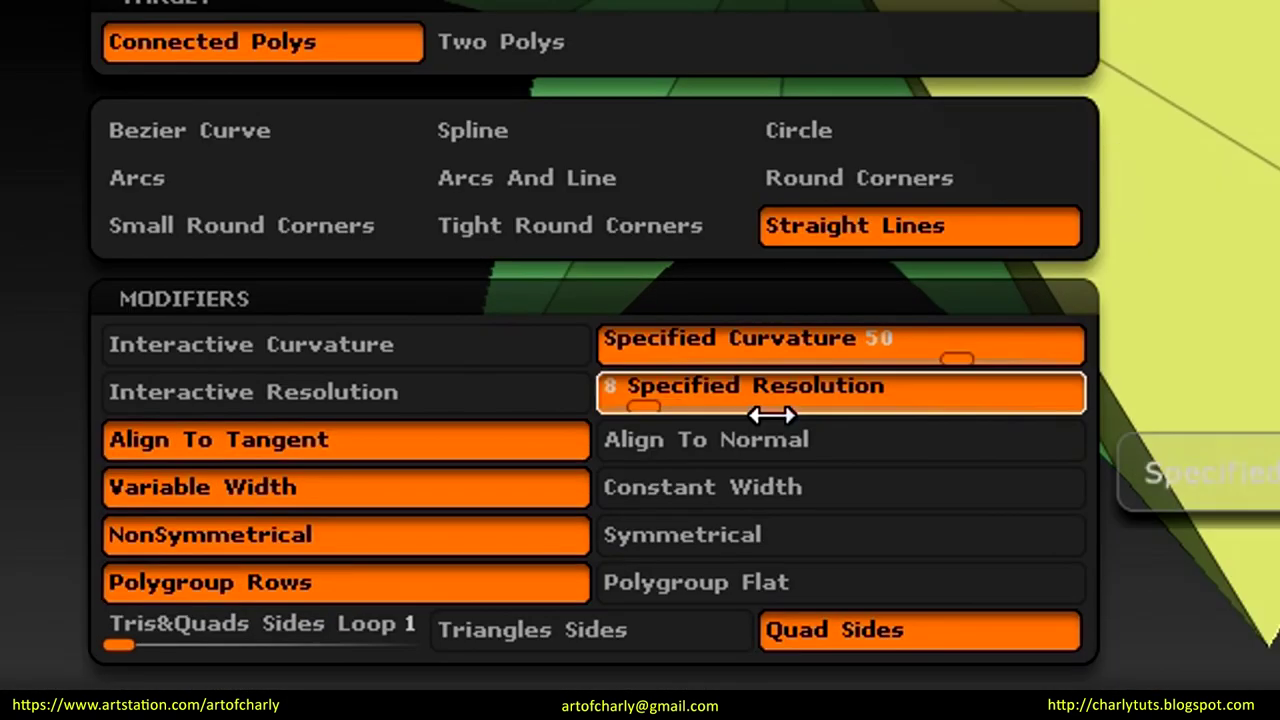
{"action": "left_click", "coordinate": [772, 438]}
{"action": "left_click_drag", "start_coordinate": [500, 280], "coordinate": [503, 321]}
{"action": "mouse_move", "coordinate": [368, 435]}
{"action": "left_mouse_down"}
{"action": "mouse_move", "coordinate": [501, 486]}
{"action": "mouse_move", "coordinate": [621, 573]}
{"action": "left_mouse_up"}
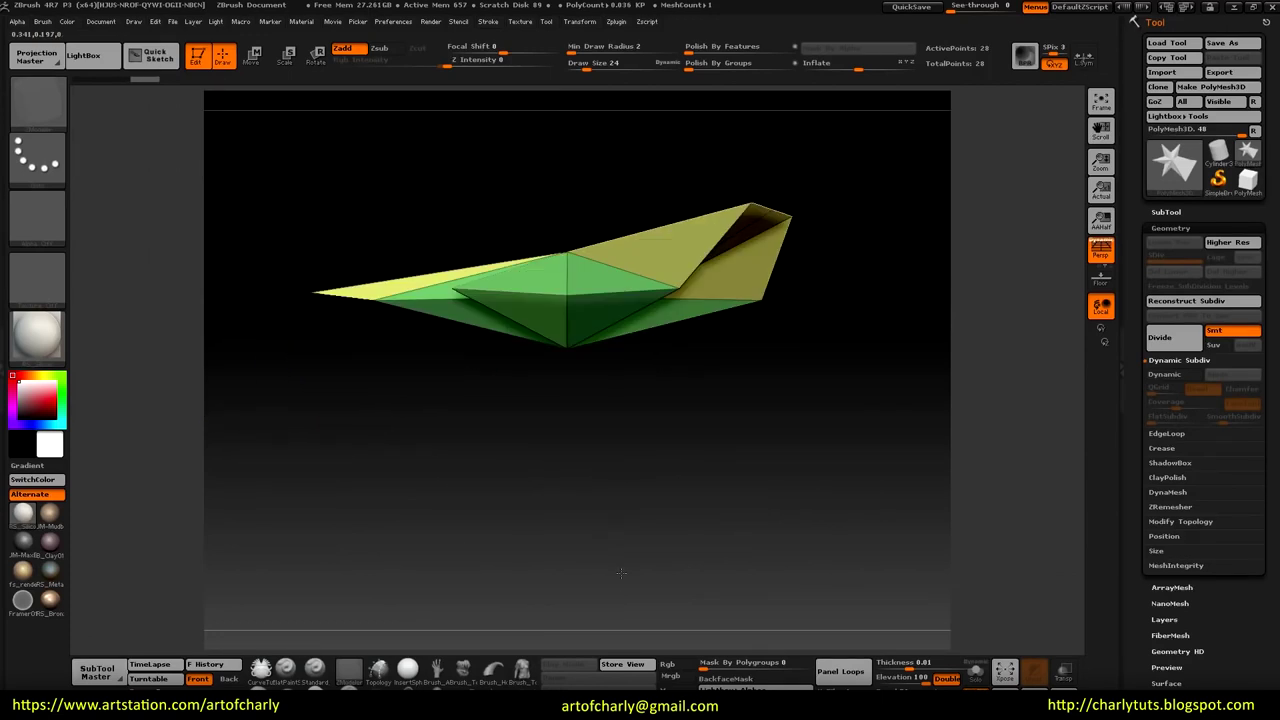
{"action": "key", "text": "ctrl+z"}
{"action": "key", "text": "space"}
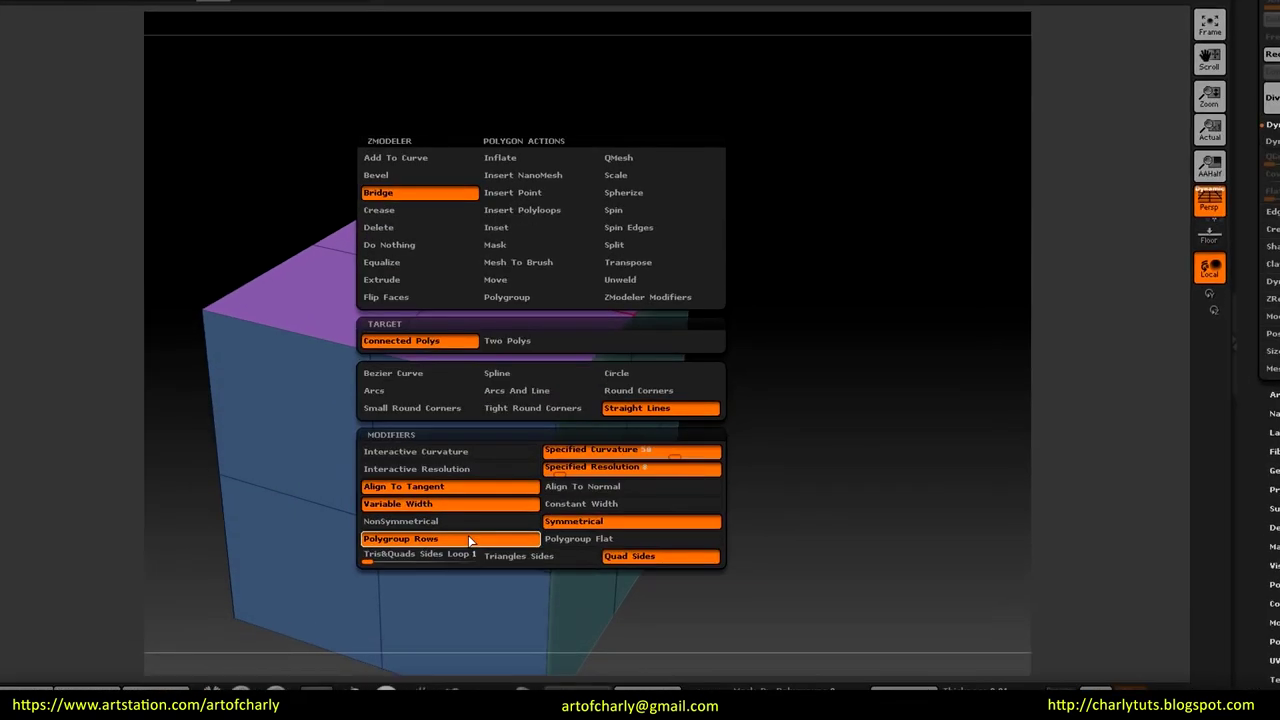
Step: Turn on NonSymmetrical and Quad Sides, bridge across the cube top, then undo
{"action": "left_click", "coordinate": [510, 519]}
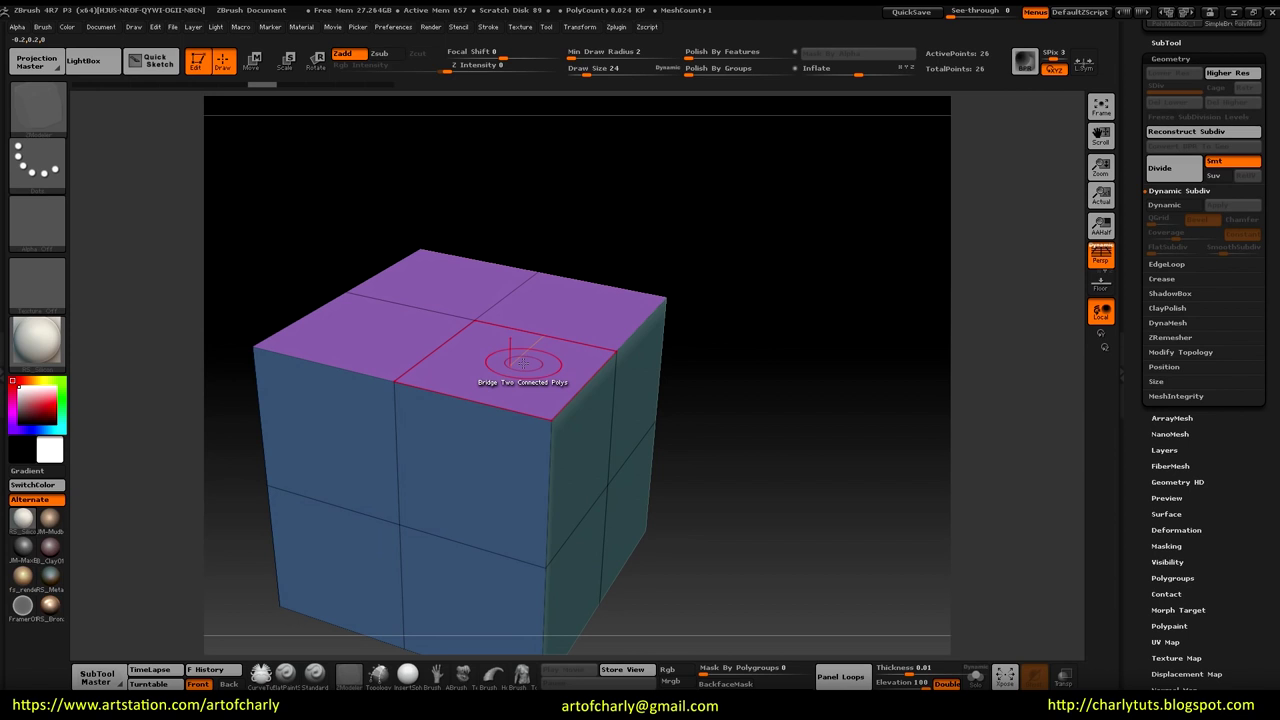
{"action": "key", "text": "space"}
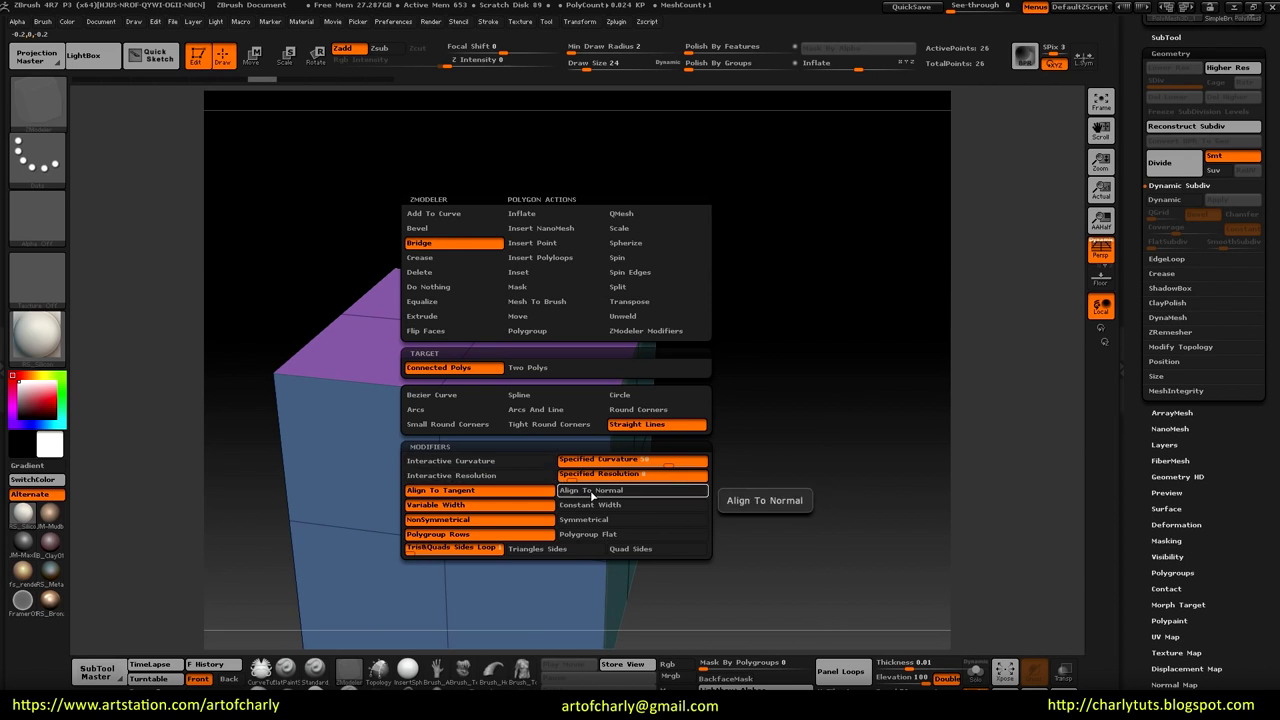
{"action": "left_click", "coordinate": [630, 548]}
{"action": "left_click", "coordinate": [525, 300]}
{"action": "left_click_drag", "start_coordinate": [560, 170], "coordinate": [660, 150]}
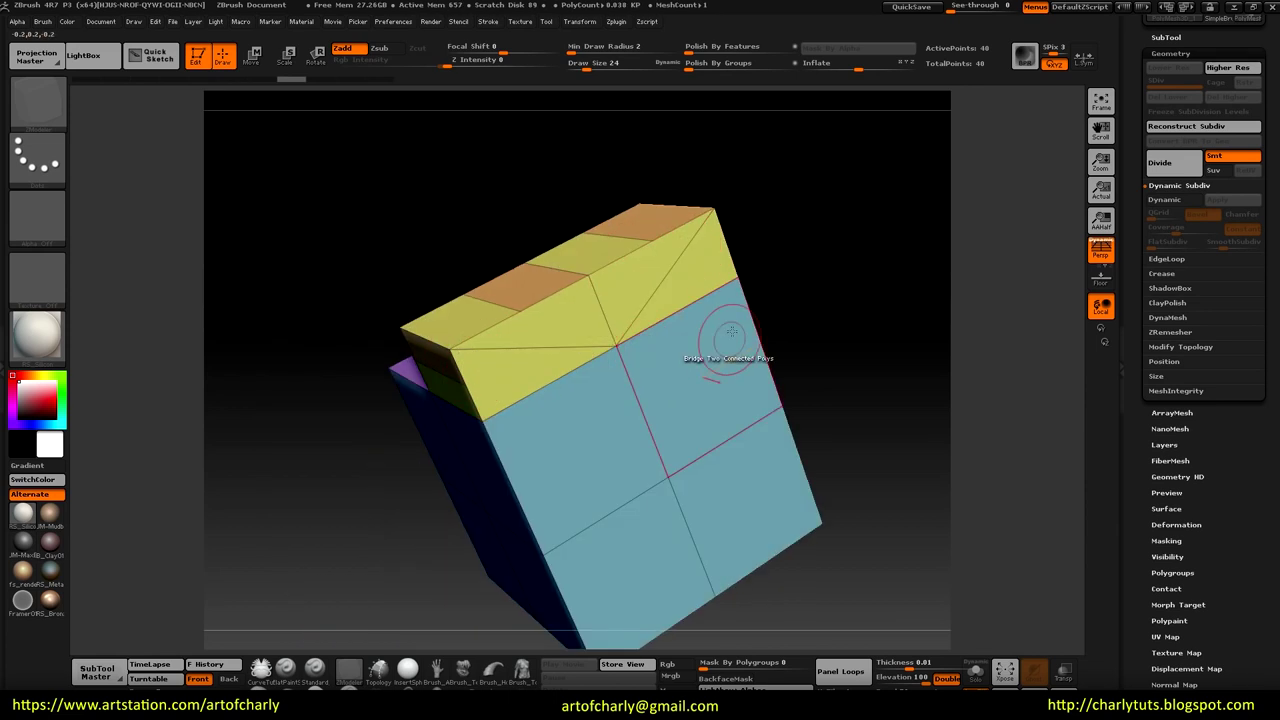
{"action": "left_click_drag", "start_coordinate": [731, 332], "coordinate": [533, 328]}
{"action": "key", "text": "ctrl+z"}
Step: Switch to Triangles Sides, bridge the cube top, and undo it
{"action": "key", "text": "space"}
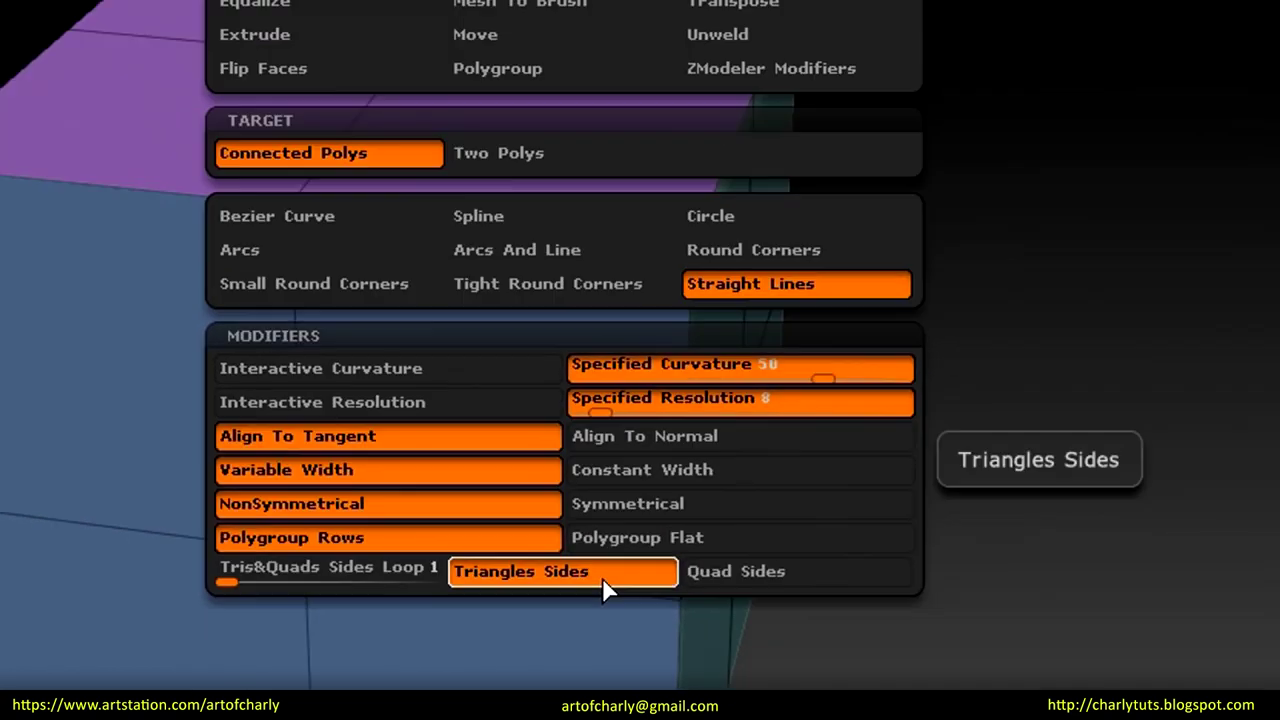
{"action": "left_click", "coordinate": [560, 583]}
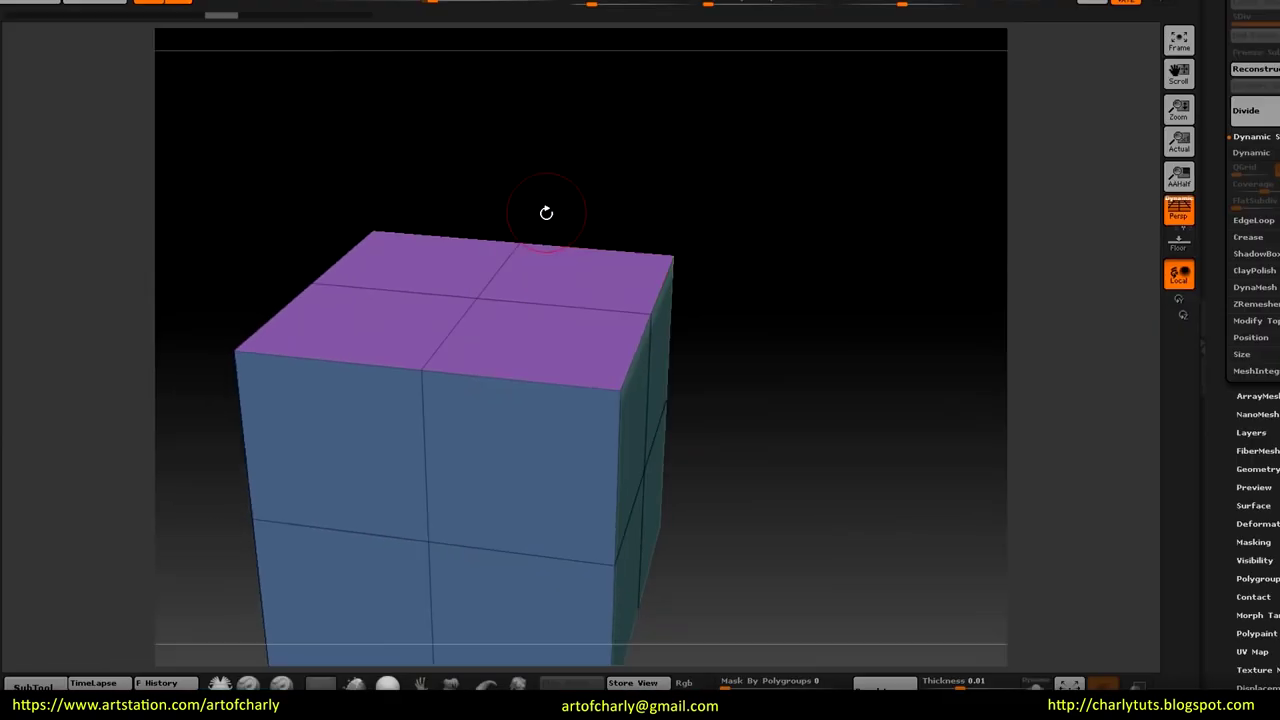
{"action": "left_click_drag", "start_coordinate": [482, 300], "coordinate": [478, 287]}
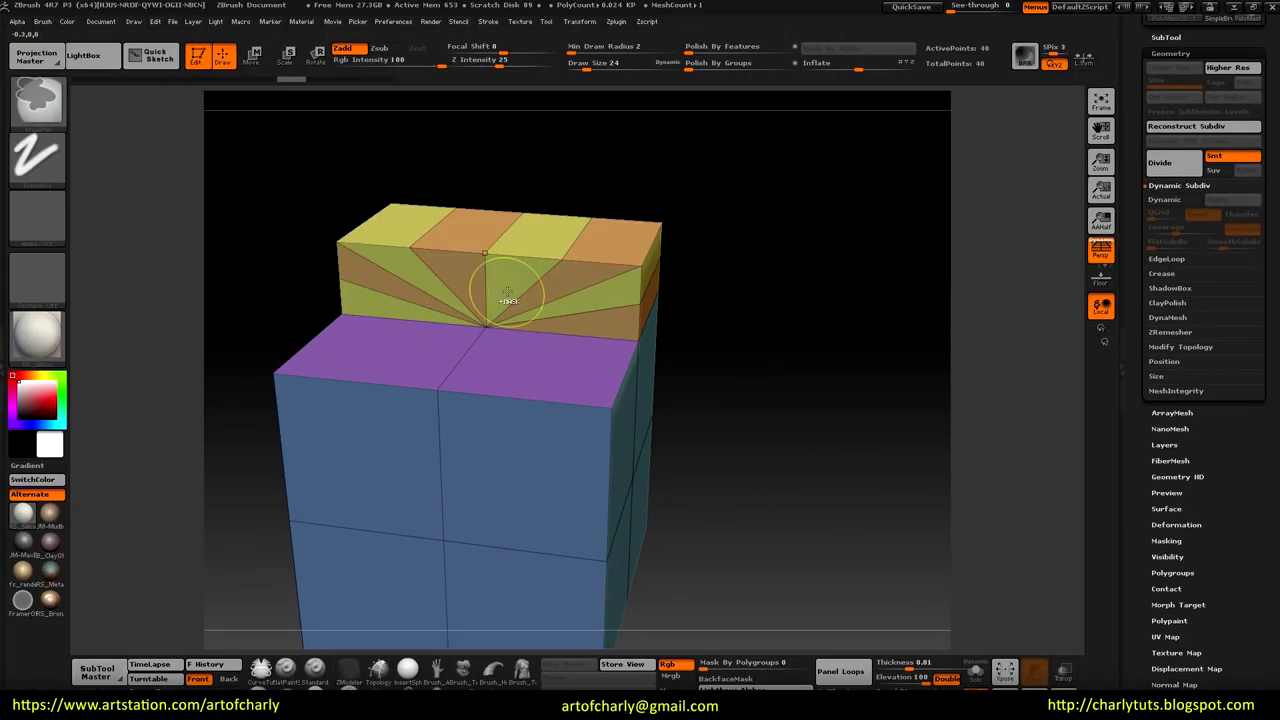
{"action": "key", "text": "ctrl+z"}
Step: With Specified Curvature, bridge a triangle-sided extrusion on the cube top and orbit around it
{"action": "key", "text": "space"}
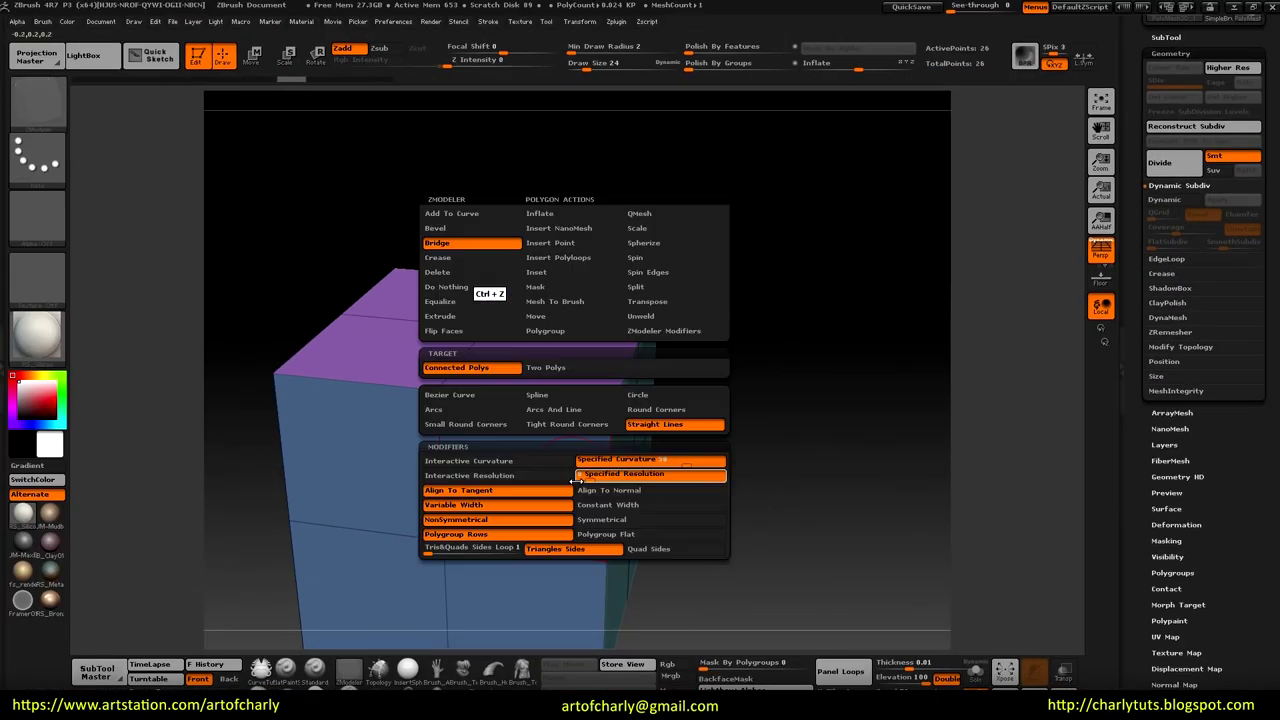
{"action": "left_click", "coordinate": [652, 459]}
{"action": "left_click_drag", "start_coordinate": [543, 300], "coordinate": [567, 280]}
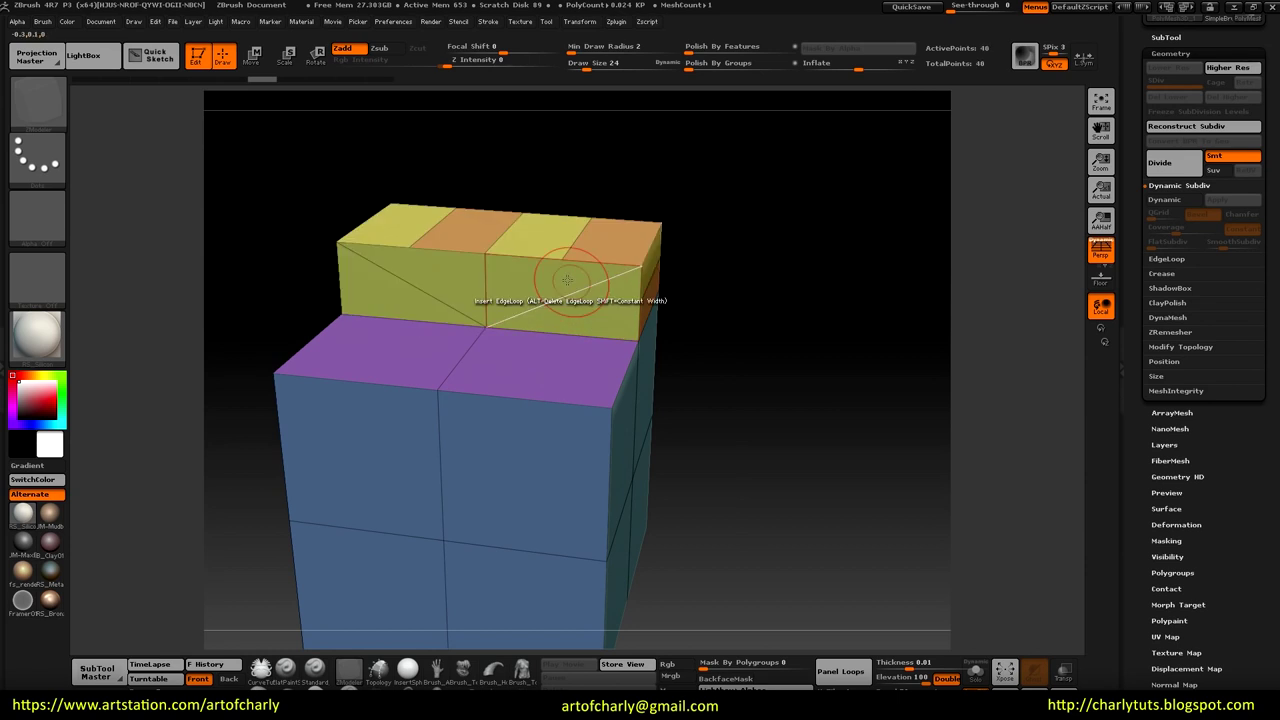
{"action": "left_click_drag", "start_coordinate": [734, 342], "coordinate": [653, 299]}
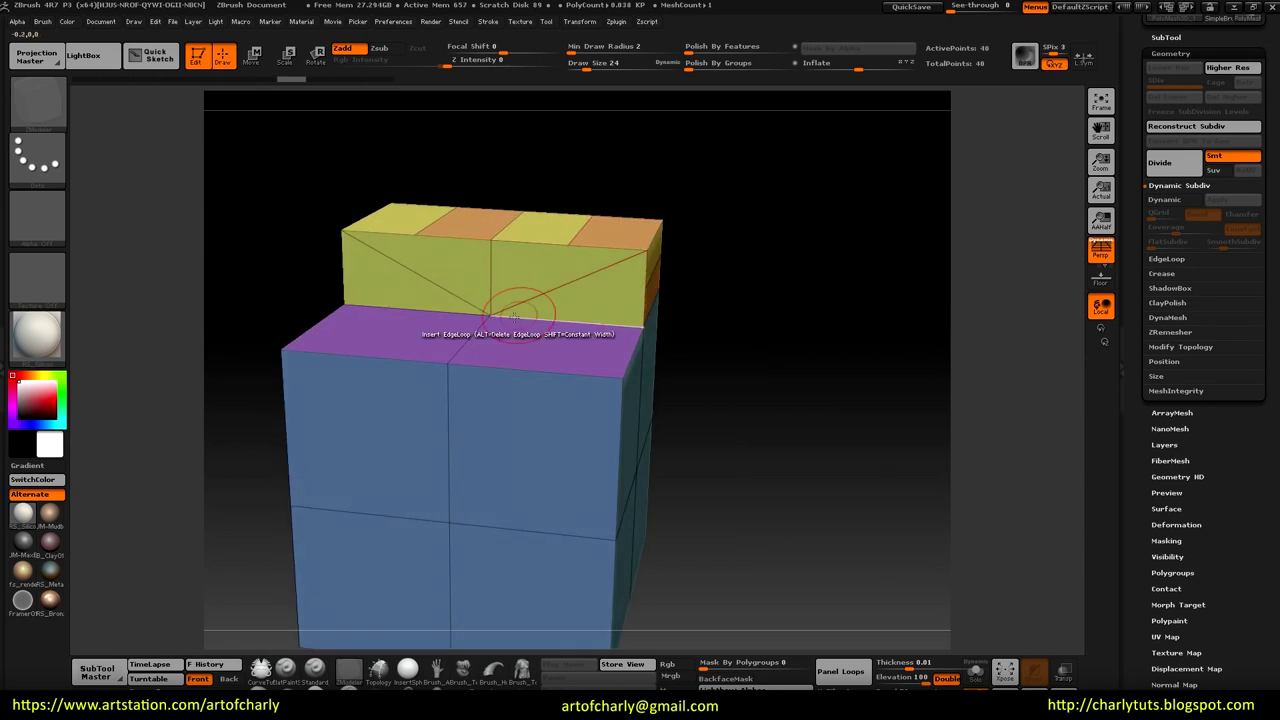
{"action": "left_click_drag", "start_coordinate": [642, 377], "coordinate": [726, 366]}
{"action": "key", "text": "space"}
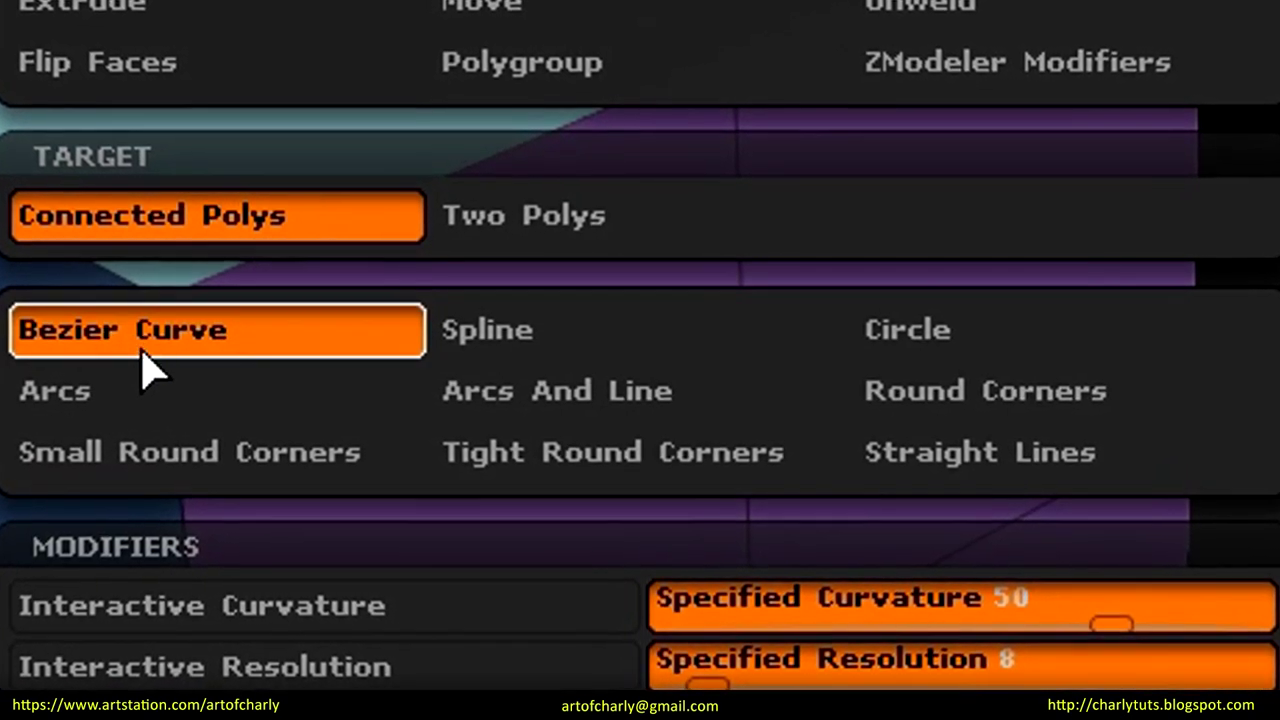
Step: Bridge a Bezier Curve arch across the cube top and undo it
{"action": "left_click", "coordinate": [140, 345]}
{"action": "left_click", "coordinate": [690, 300]}
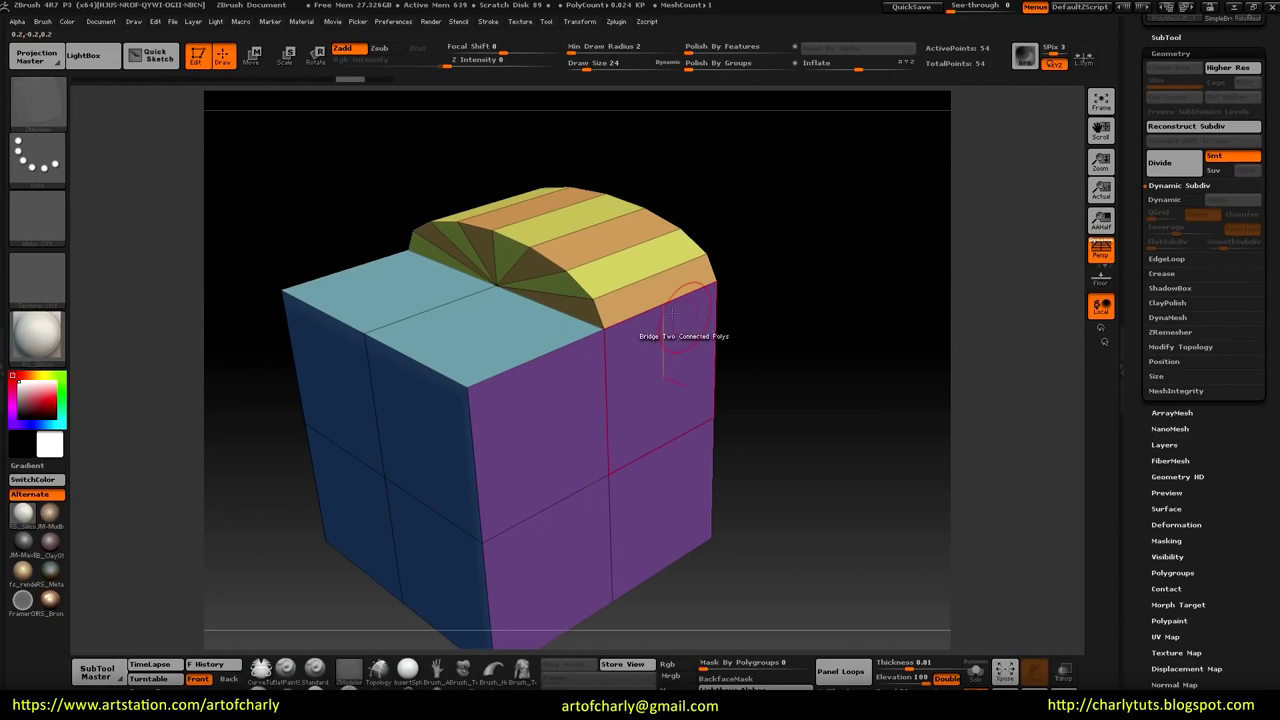
{"action": "key", "text": "ctrl+z"}
{"action": "key", "text": "ctrl+z"}
{"action": "key", "text": "space"}
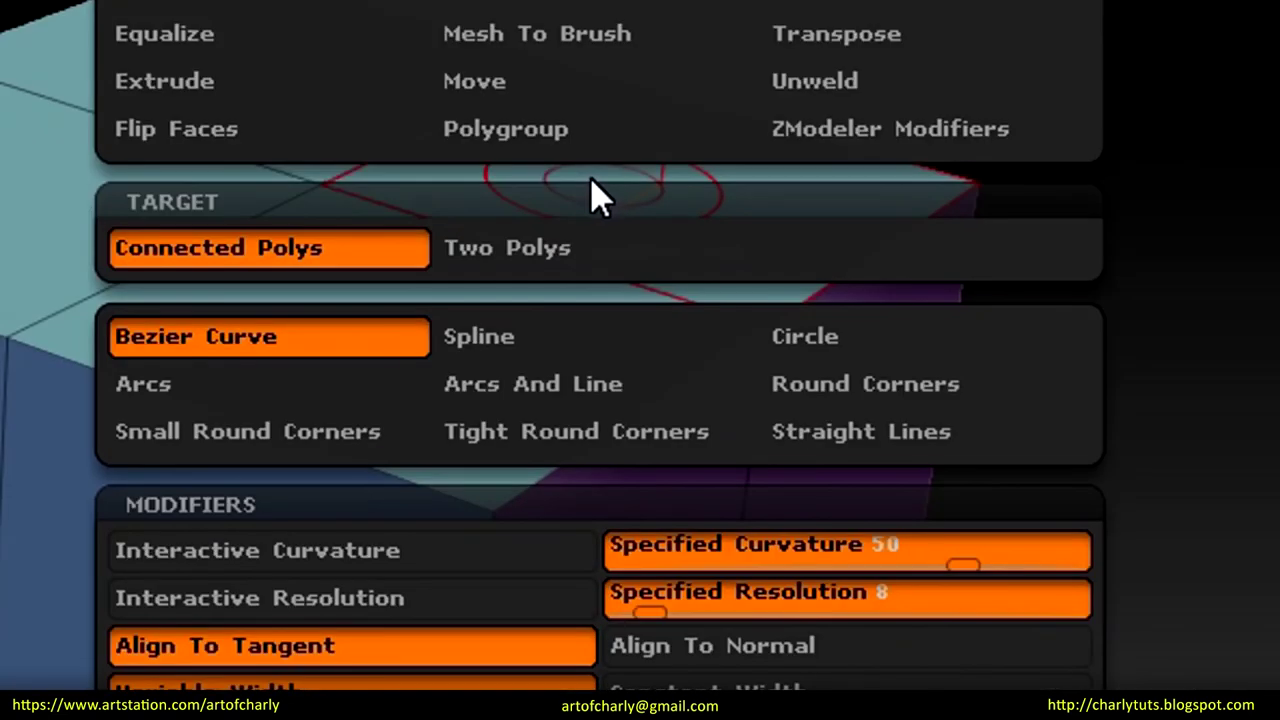
Step: Try Spline bridges on the cube top and along the back edge, undoing each
{"action": "left_click", "coordinate": [528, 340]}
{"action": "left_click", "coordinate": [728, 300]}
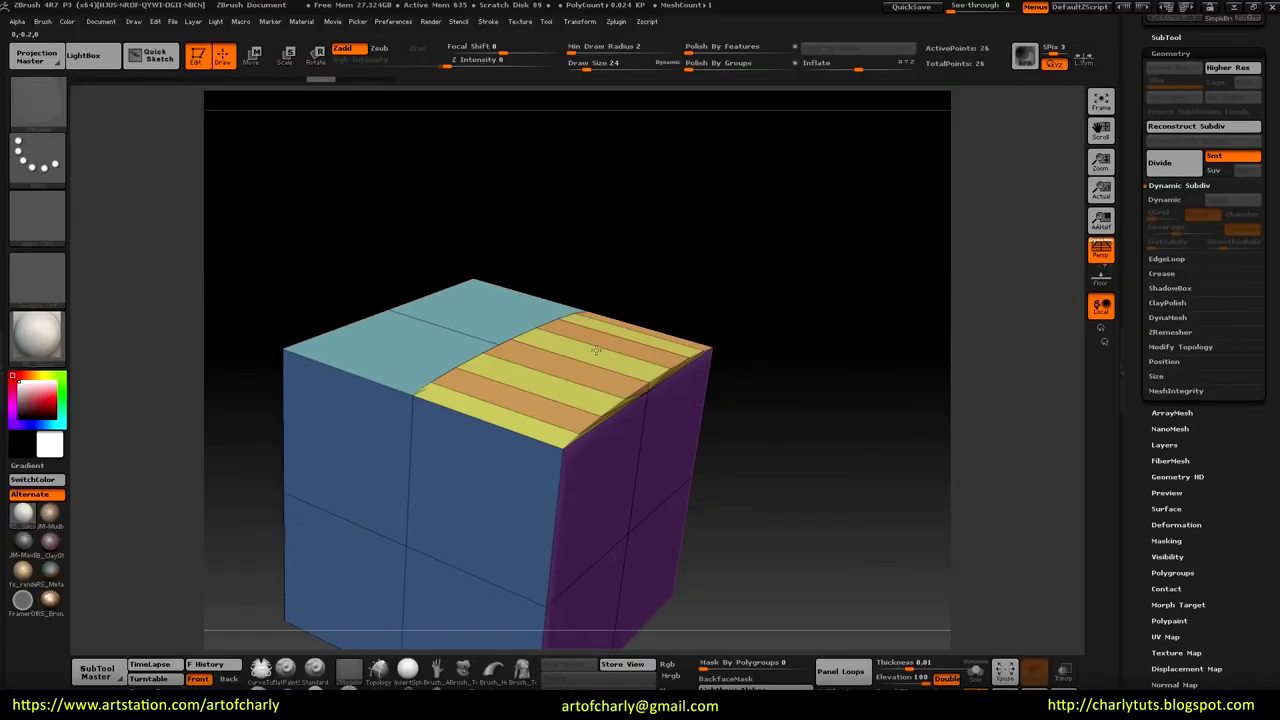
{"action": "key", "text": "ctrl+z"}
{"action": "left_click", "coordinate": [613, 340]}
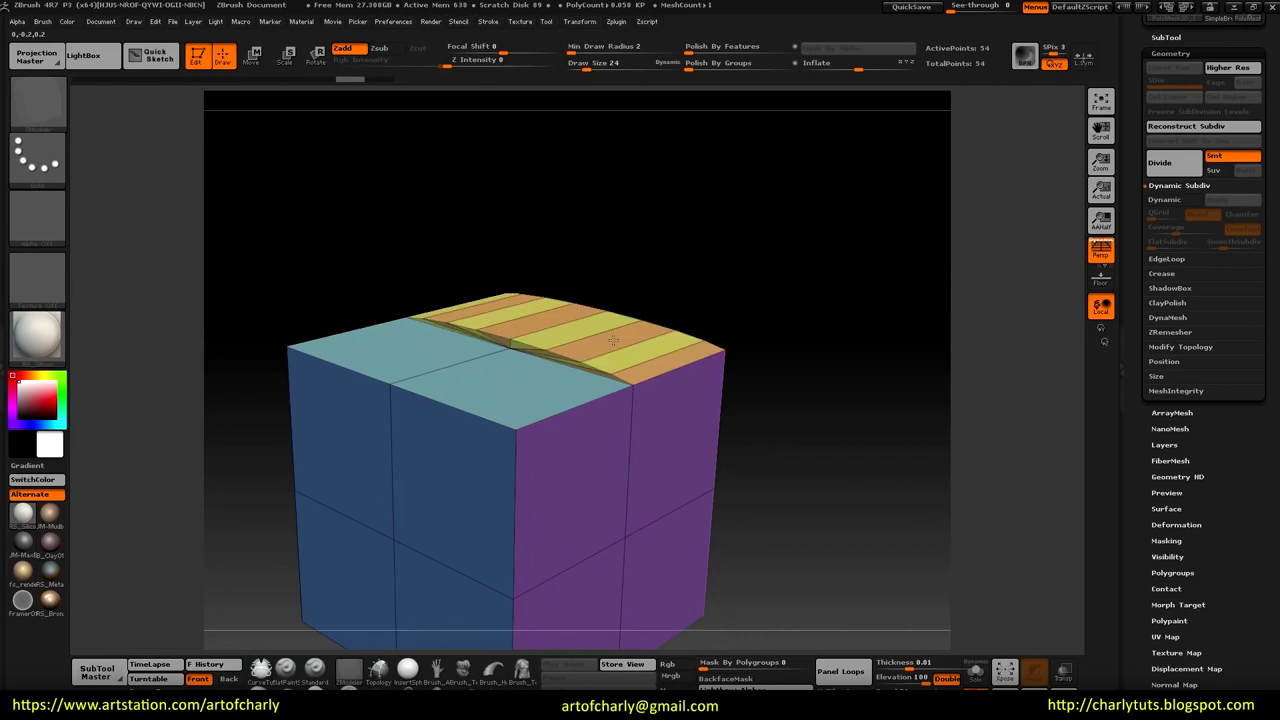
{"action": "key", "text": "ctrl+z"}
{"action": "key", "text": "space"}
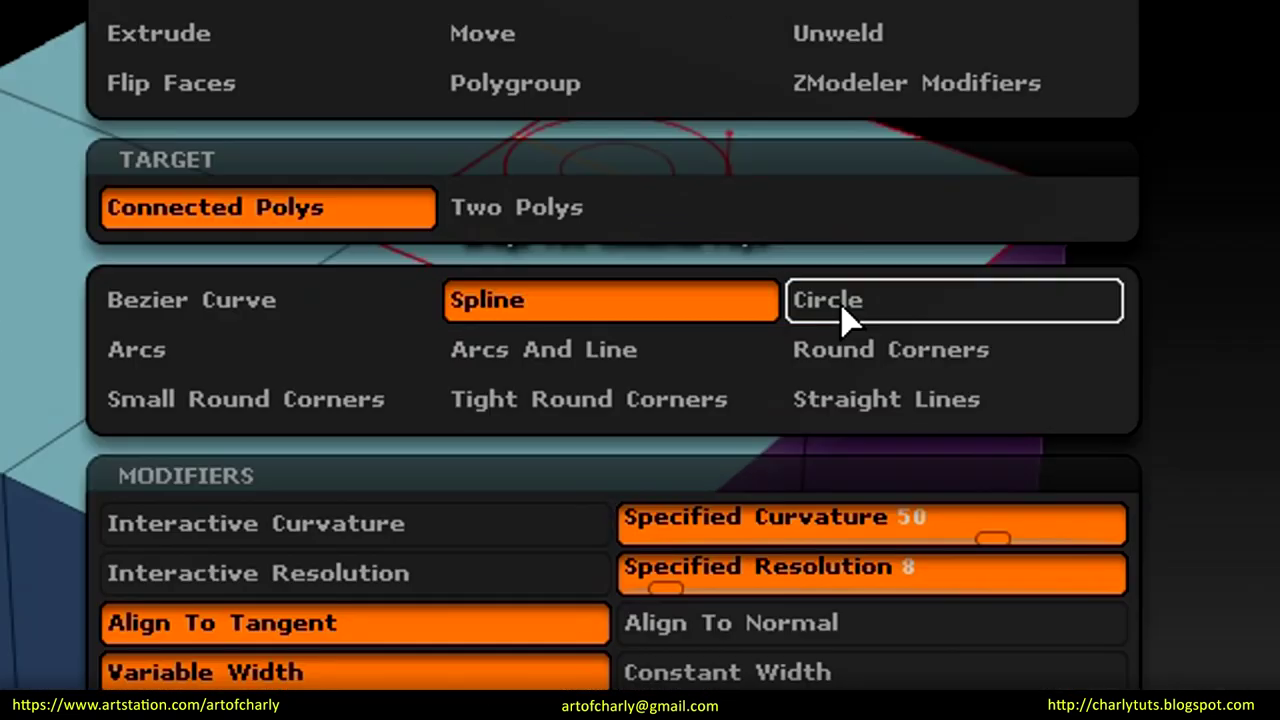
Step: Bridge a Circle-curve arch on the cube top and undo it
{"action": "left_click", "coordinate": [660, 395]}
{"action": "left_click", "coordinate": [733, 350]}
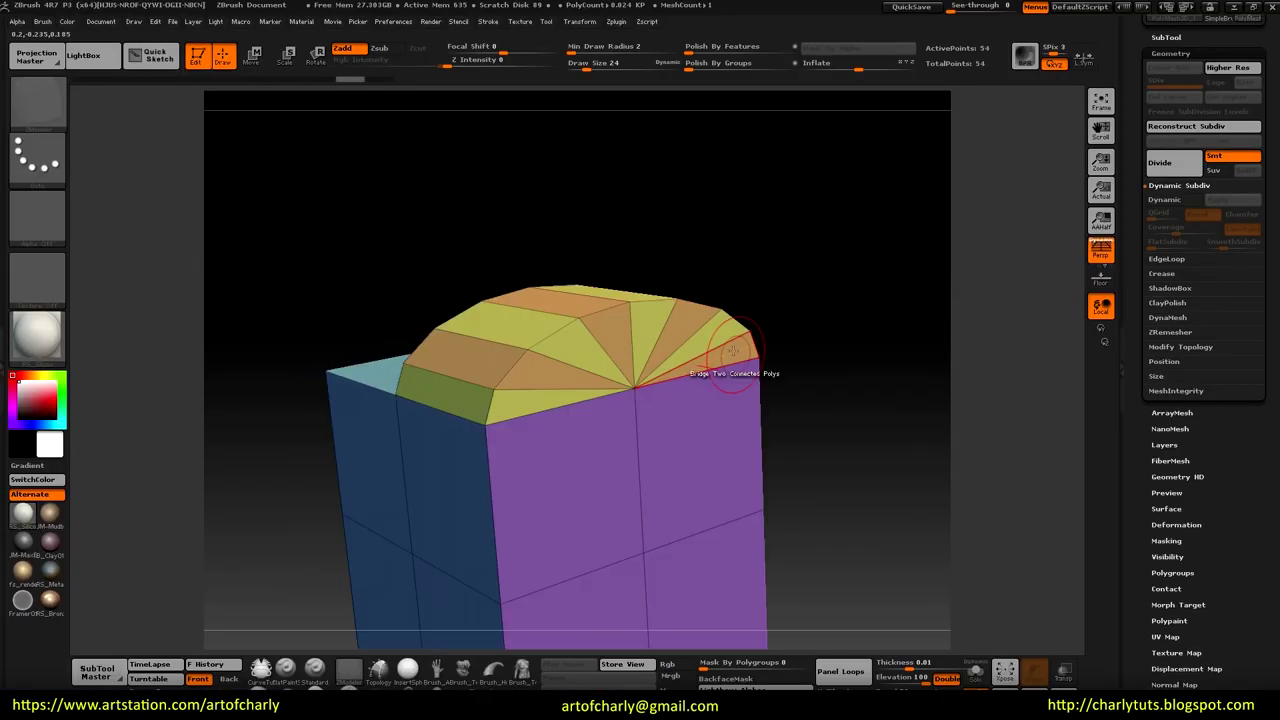
{"action": "key", "text": "ctrl+z"}
{"action": "key", "text": "space"}
Step: Switch to Arcs, bridge an arc-shaped fan on the top, and turn off perspective
{"action": "left_click", "coordinate": [245, 266]}
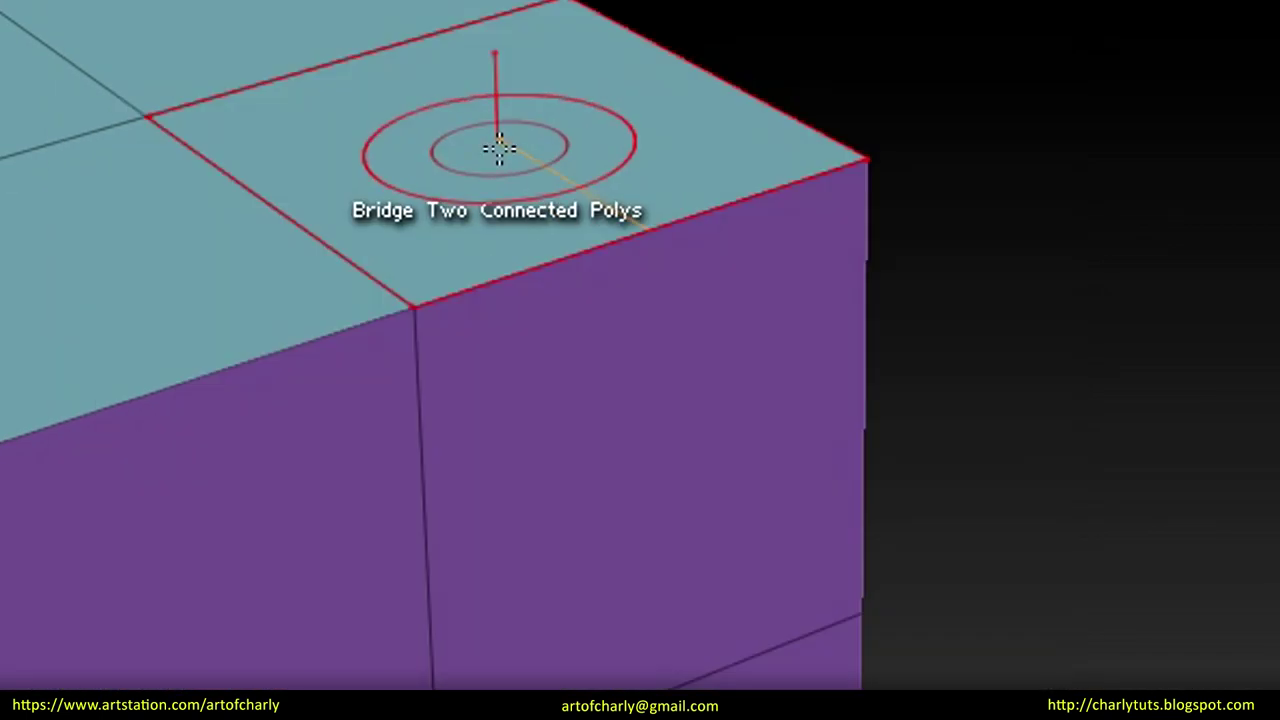
{"action": "left_click", "coordinate": [644, 363]}
{"action": "mouse_move", "coordinate": [755, 249]}
{"action": "left_mouse_down"}
{"action": "mouse_move", "coordinate": [713, 436]}
{"action": "mouse_move", "coordinate": [737, 455]}
{"action": "mouse_move", "coordinate": [739, 406]}
{"action": "mouse_move", "coordinate": [675, 413]}
{"action": "mouse_move", "coordinate": [614, 381]}
{"action": "left_mouse_up"}
{"action": "key", "text": "p"}
{"action": "left_click_drag", "start_coordinate": [709, 404], "coordinate": [680, 400], "text": "alt"}
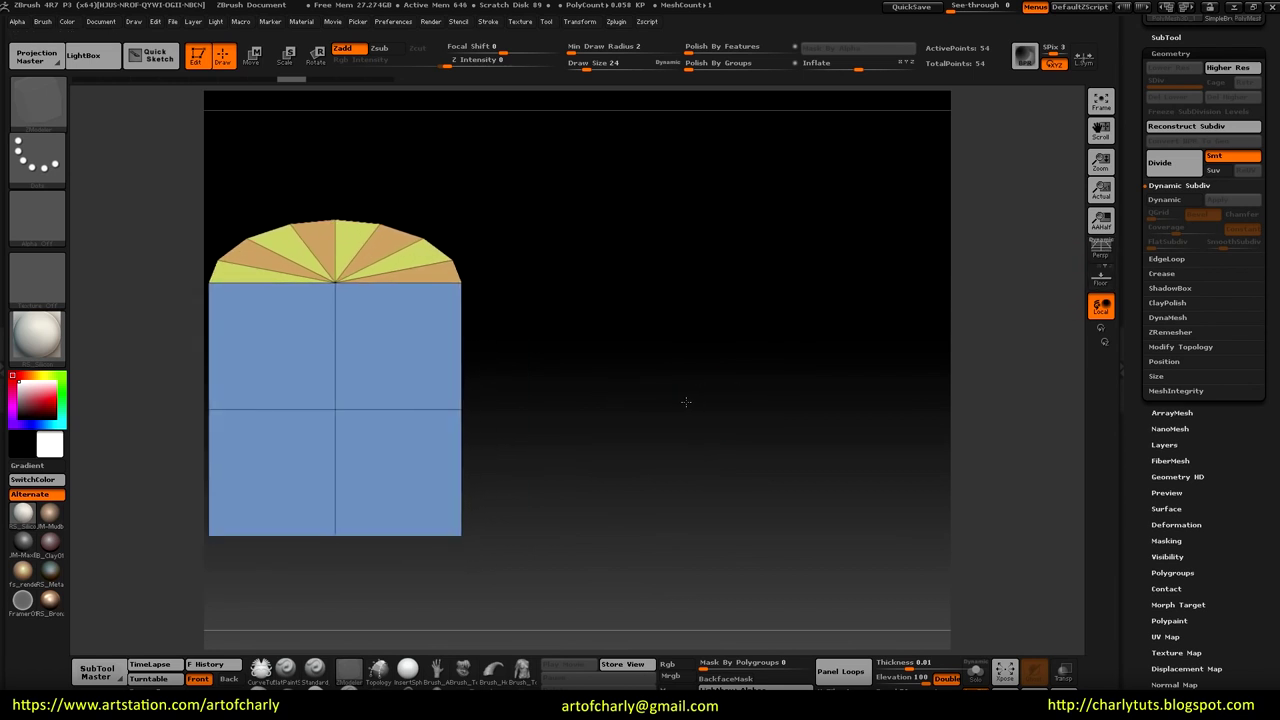
Step: Take a Shift+S snapshot of the arched cube, then undo back to the unbridged box
{"action": "left_click_drag", "start_coordinate": [551, 409], "coordinate": [558, 411], "text": "alt"}
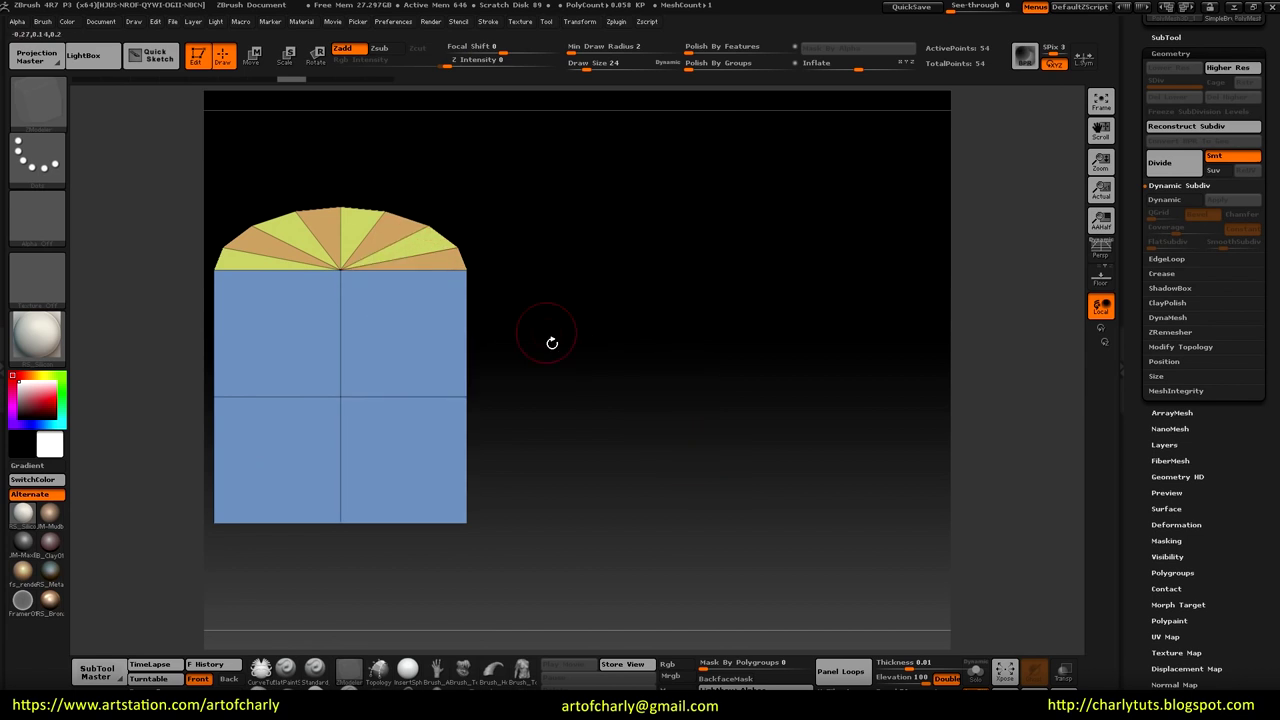
{"action": "mouse_move", "coordinate": [755, 442]}
{"action": "left_mouse_down"}
{"action": "mouse_move", "coordinate": [726, 423]}
{"action": "mouse_move", "coordinate": [840, 411]}
{"action": "left_mouse_up"}
{"action": "key", "text": "shift+s"}
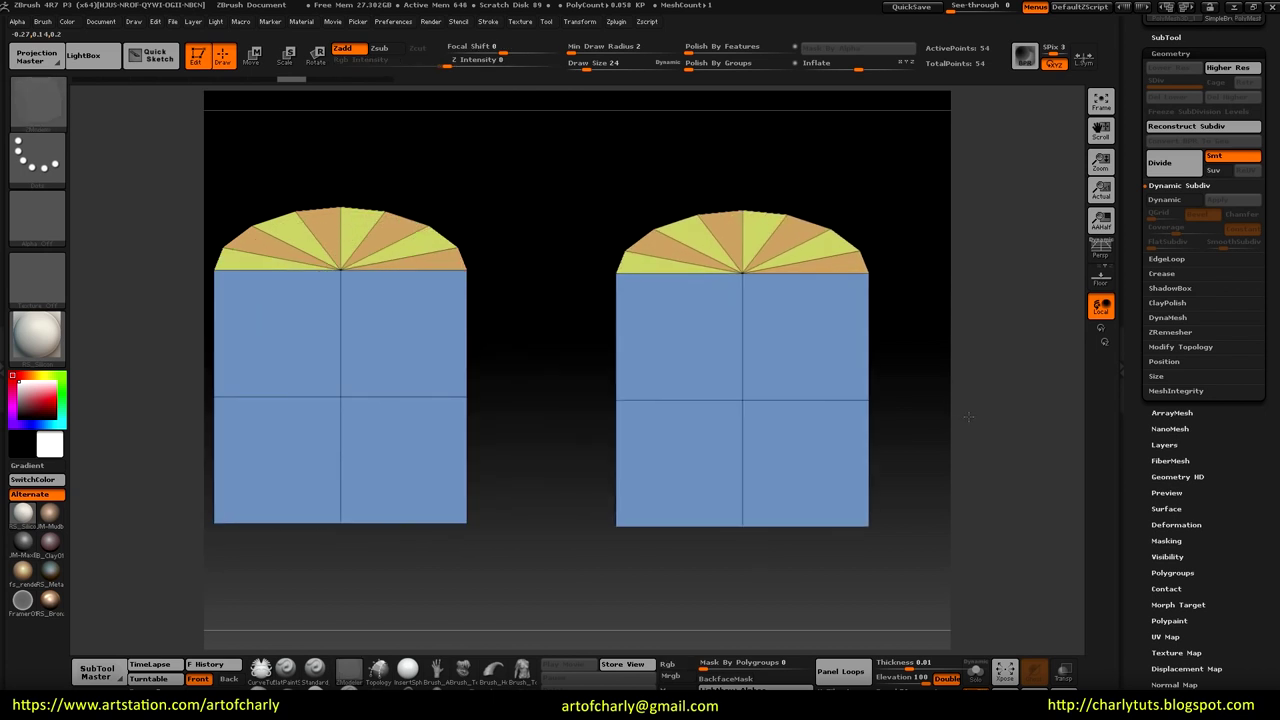
{"action": "key", "text": "ctrl+z"}
Step: Re-bridge the arch beside the snapshot, clear the snapshot with Ctrl+N, and restore perspective
{"action": "key", "text": "space"}
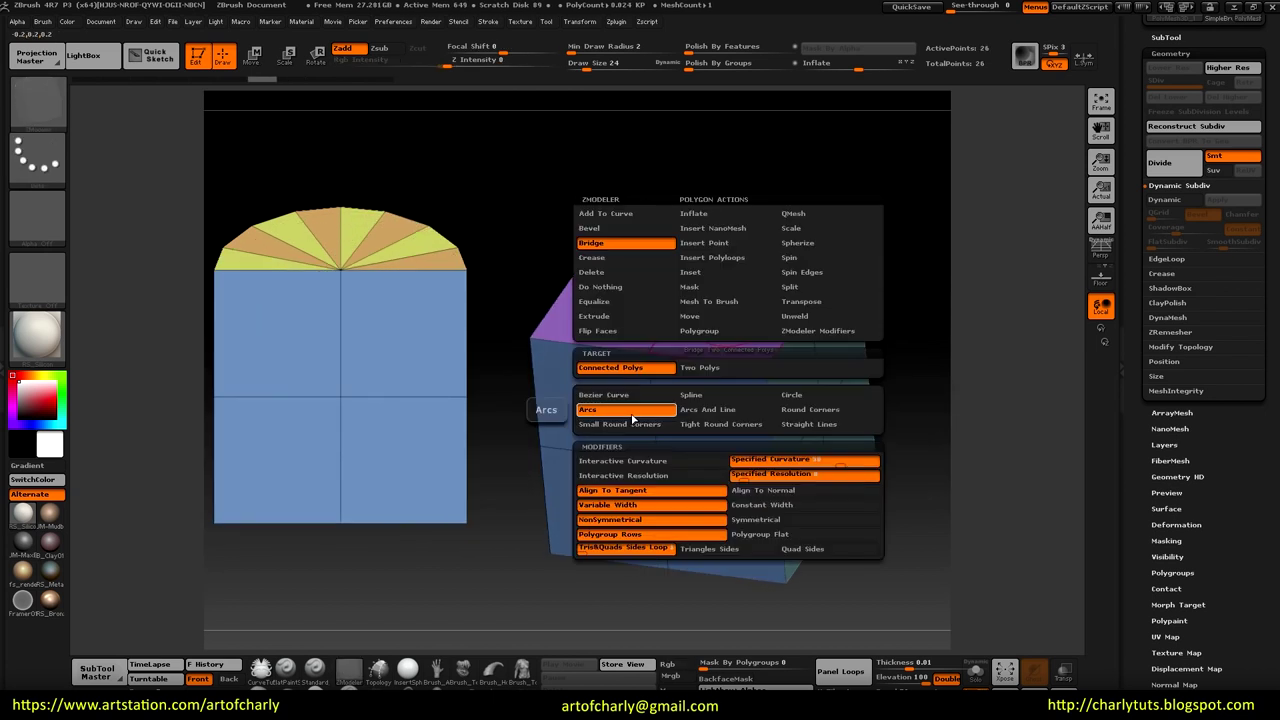
{"action": "left_click", "coordinate": [707, 328]}
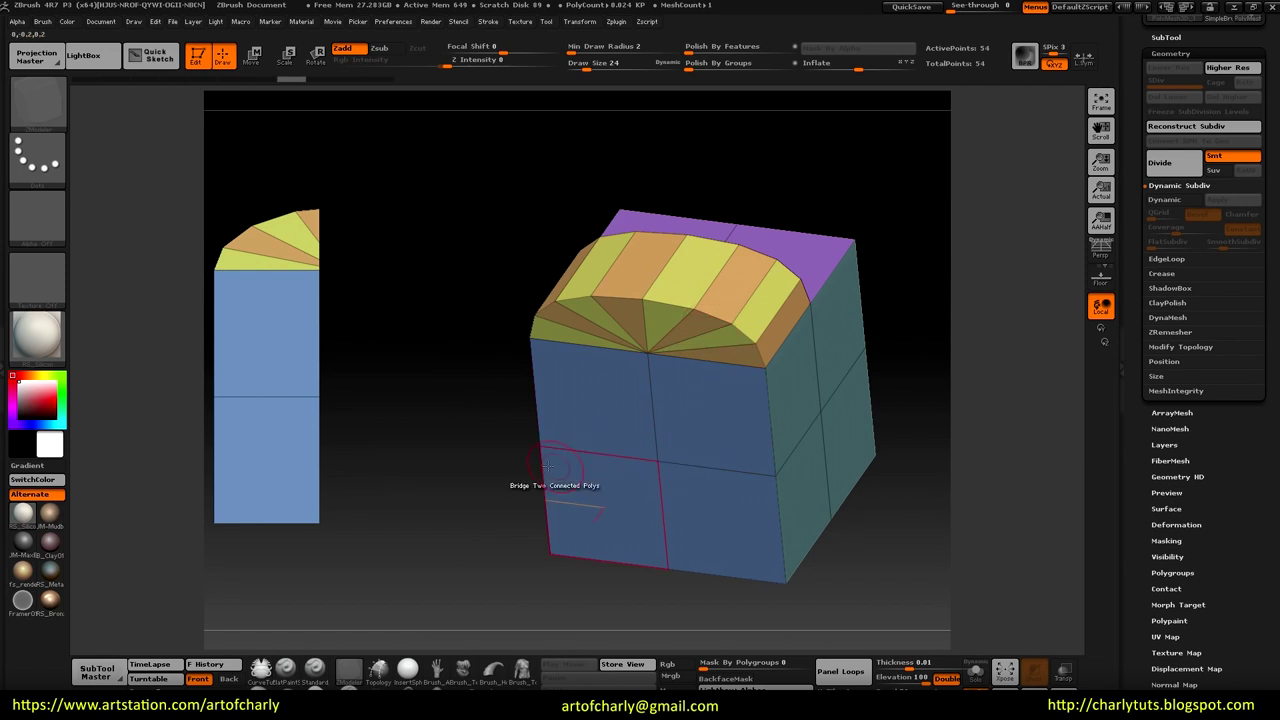
{"action": "left_click_drag", "start_coordinate": [548, 463], "coordinate": [737, 457], "text": "shift"}
{"action": "left_click_drag", "start_coordinate": [824, 357], "coordinate": [808, 357]}
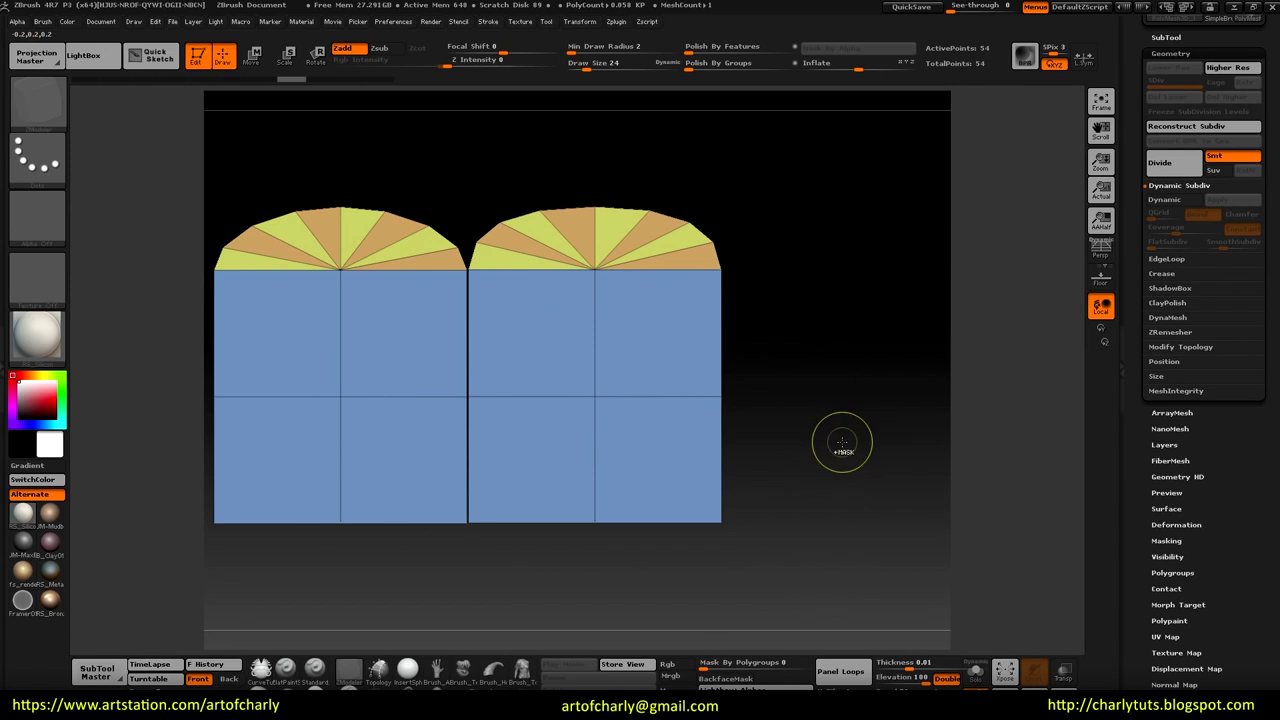
{"action": "key", "text": "ctrl+n"}
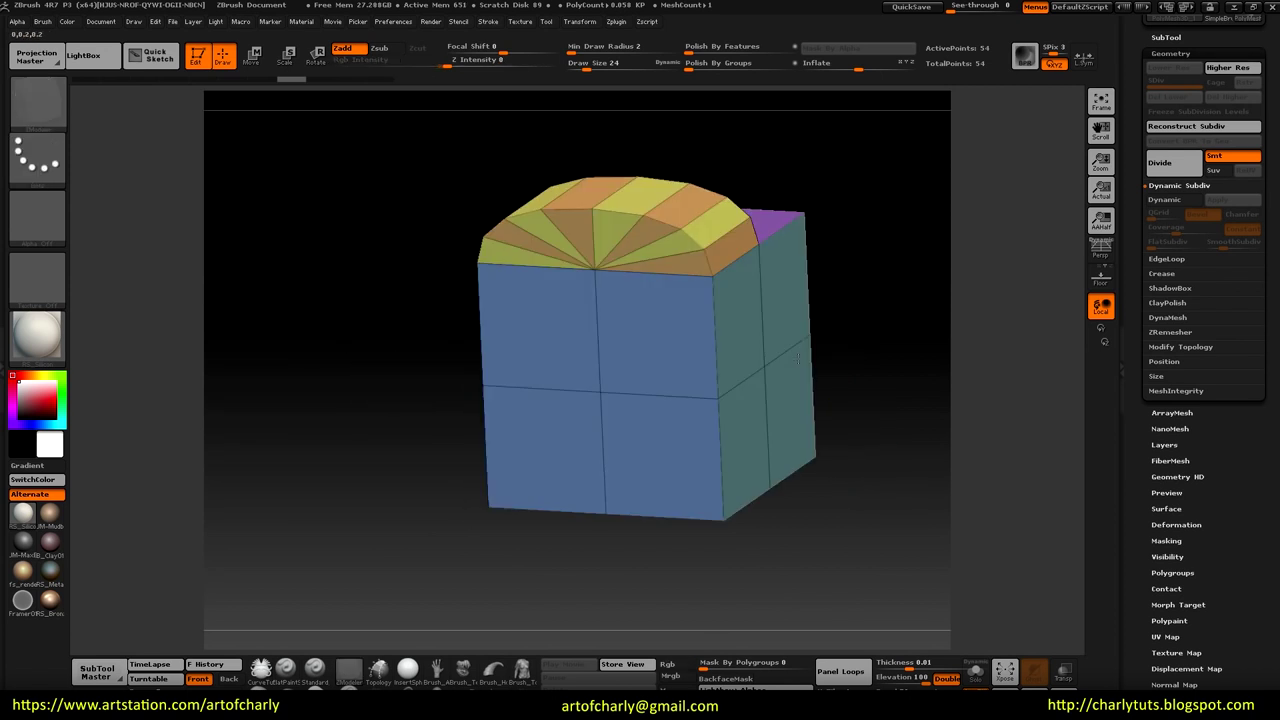
{"action": "left_click_drag", "start_coordinate": [428, 375], "coordinate": [755, 328]}
{"action": "key", "text": "p"}
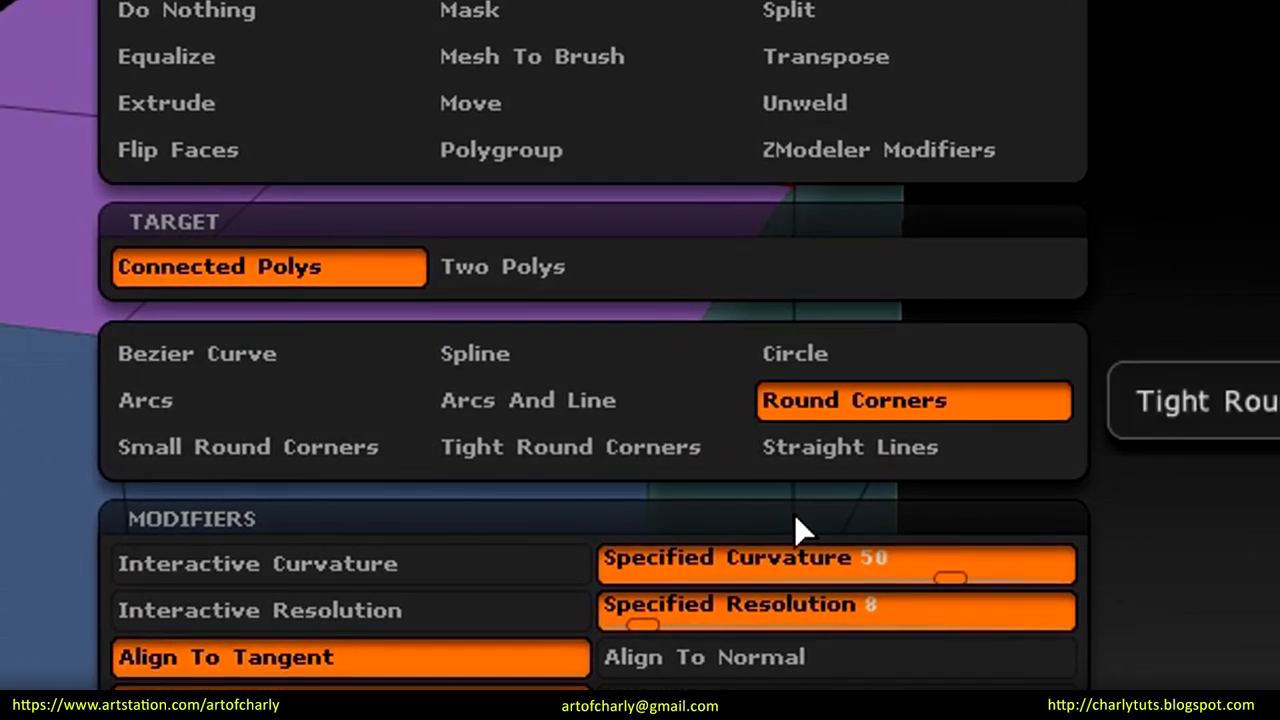
Step: Choose Straight Lines as the bridge curve and angle the view of the cube top
{"action": "left_click", "coordinate": [848, 446]}
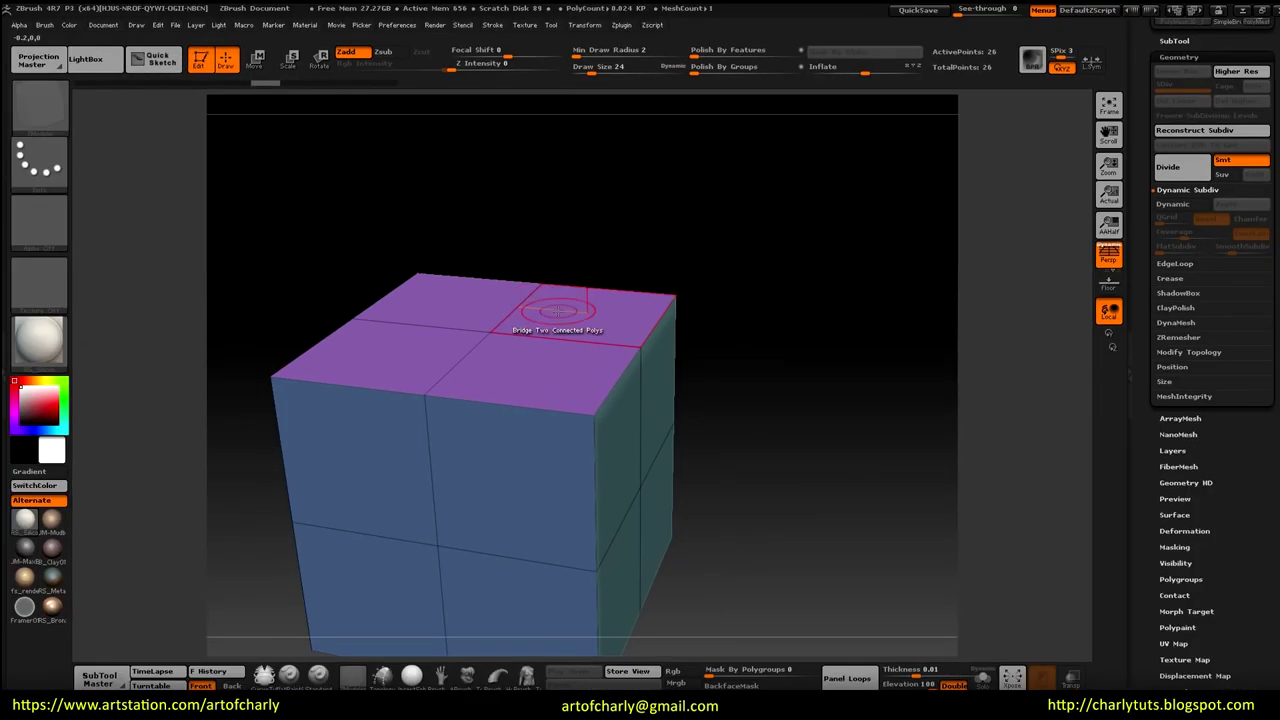
{"action": "mouse_move", "coordinate": [731, 380]}
{"action": "left_mouse_down"}
{"action": "mouse_move", "coordinate": [726, 391]}
{"action": "mouse_move", "coordinate": [642, 300]}
{"action": "left_mouse_up"}
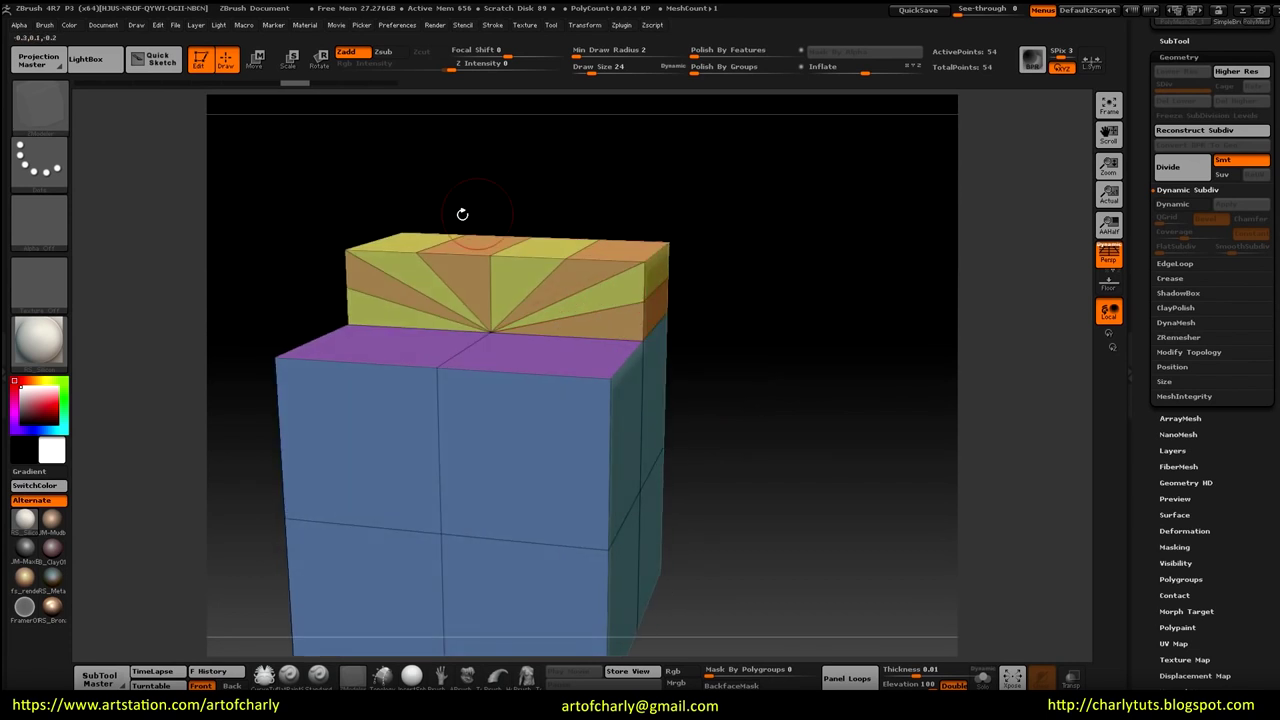